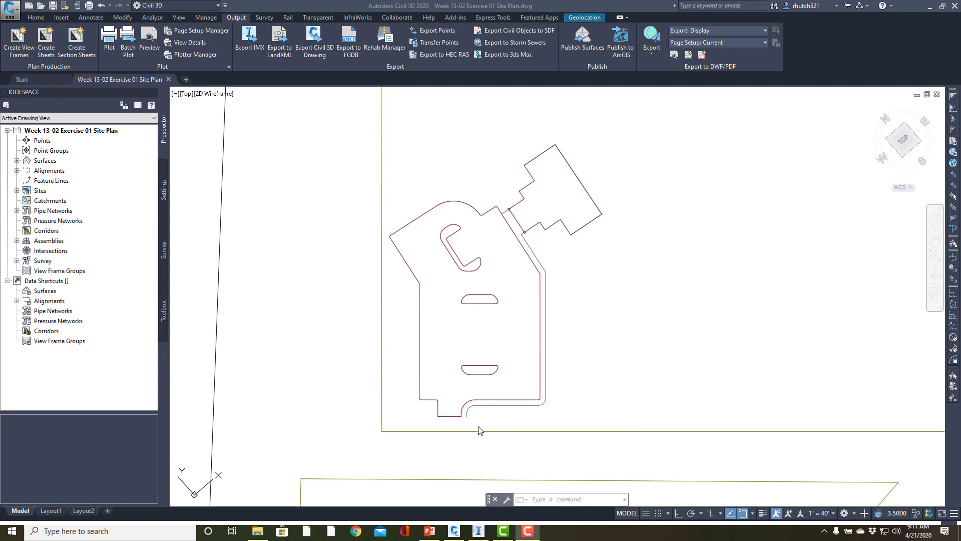
# Offset the parking lot's outer curb outline outward by 0.5
pyautogui.scroll(4, 479, 431)
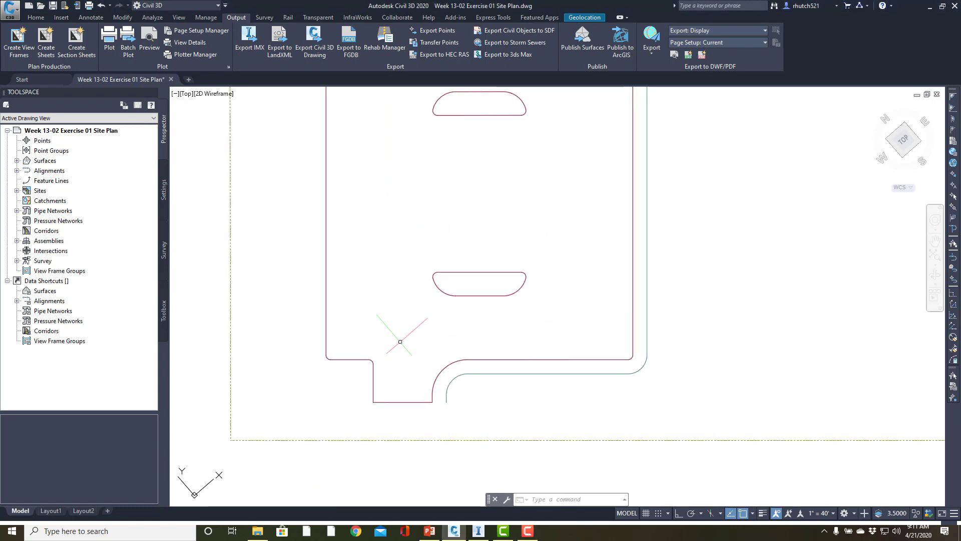
pyautogui.scroll(-3, 415, 364)
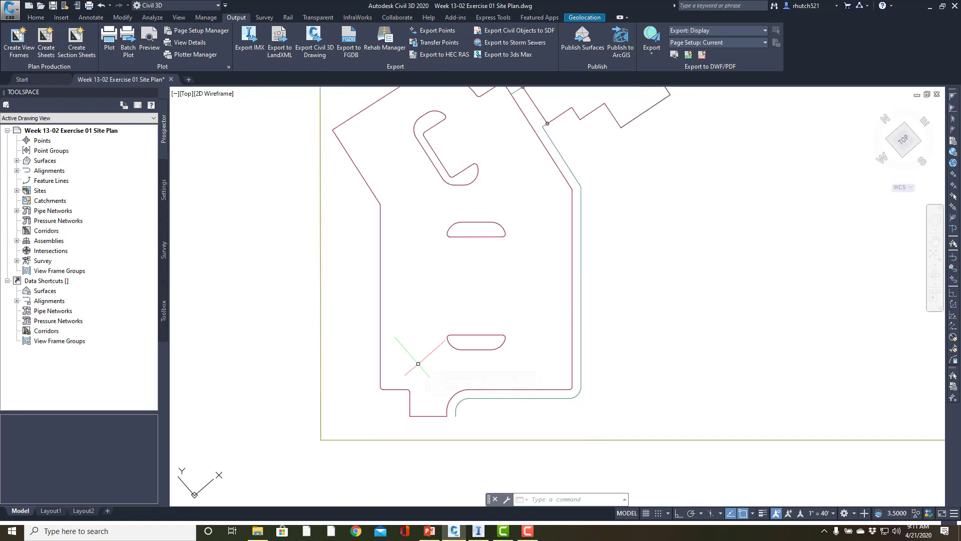
pyautogui.moveTo(418, 364); pyautogui.dragTo(437, 402, button='middle')
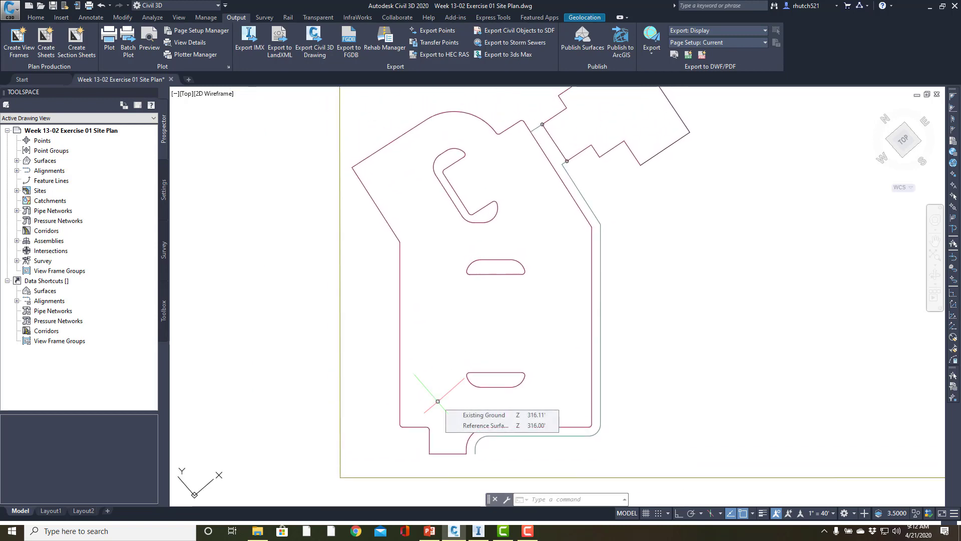
pyautogui.scroll(2, 472, 392)
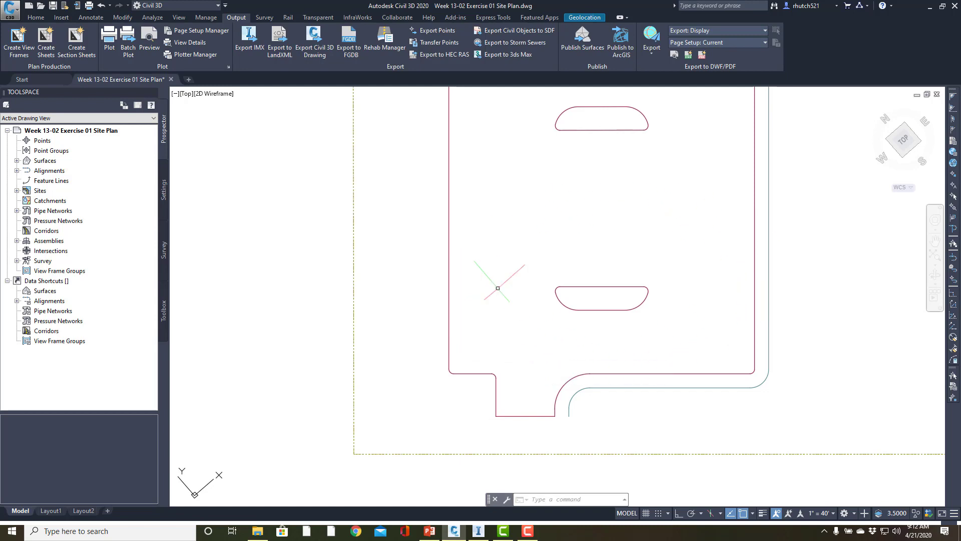
pyautogui.click(35, 18)
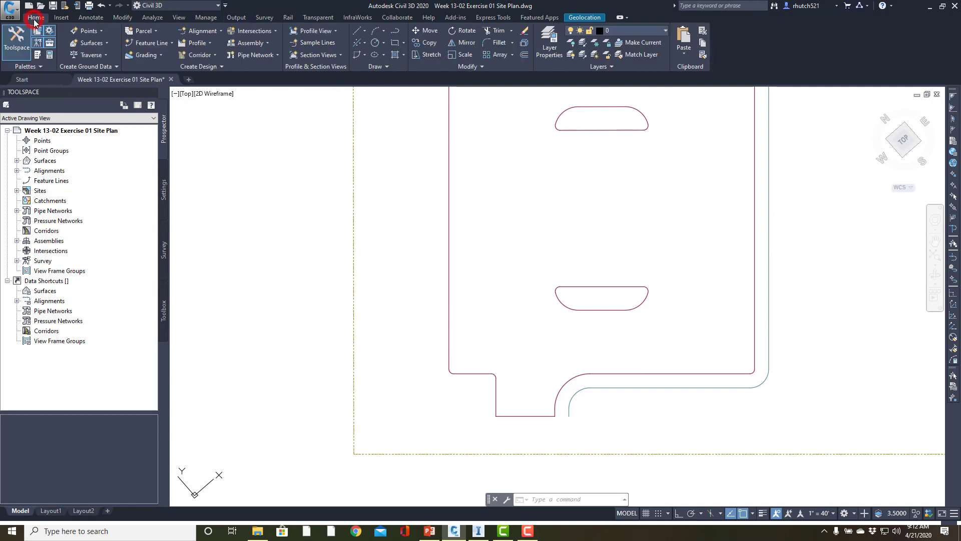
pyautogui.click(524, 55)
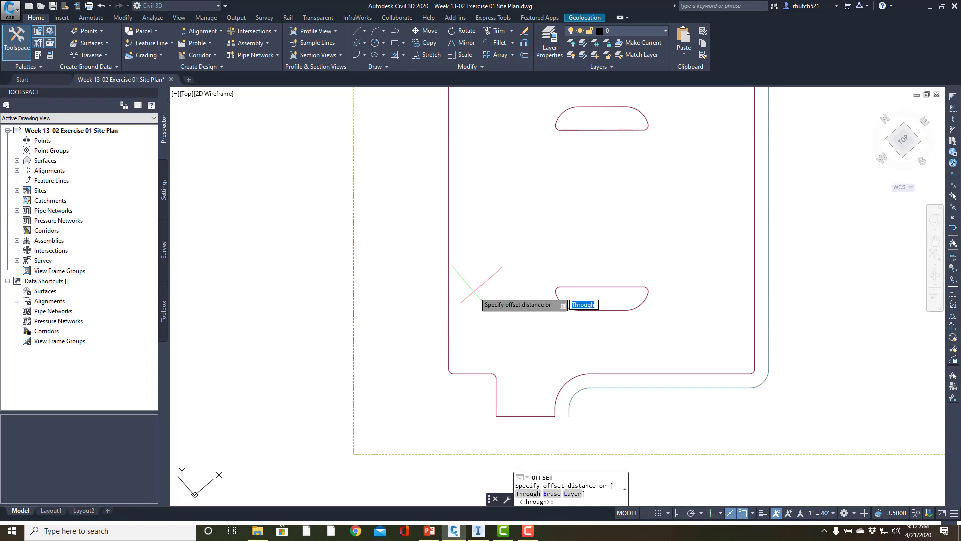
pyautogui.write('.5')
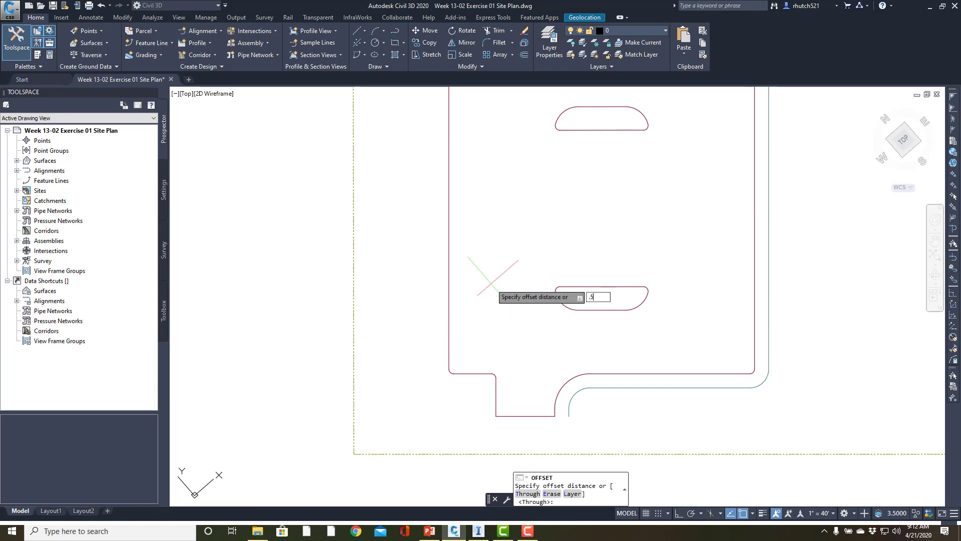
pyautogui.press('Return')
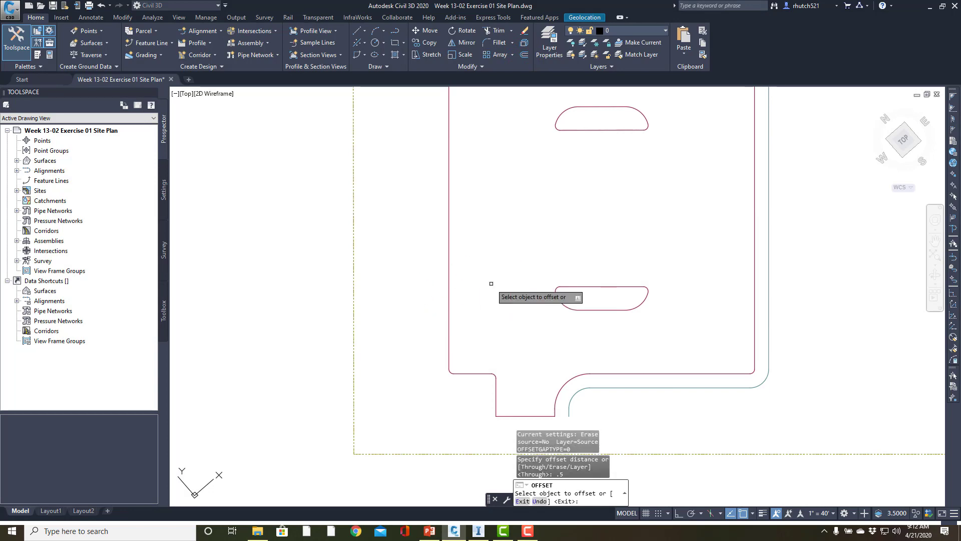
pyautogui.click(449, 336)
pyautogui.click(396, 334)
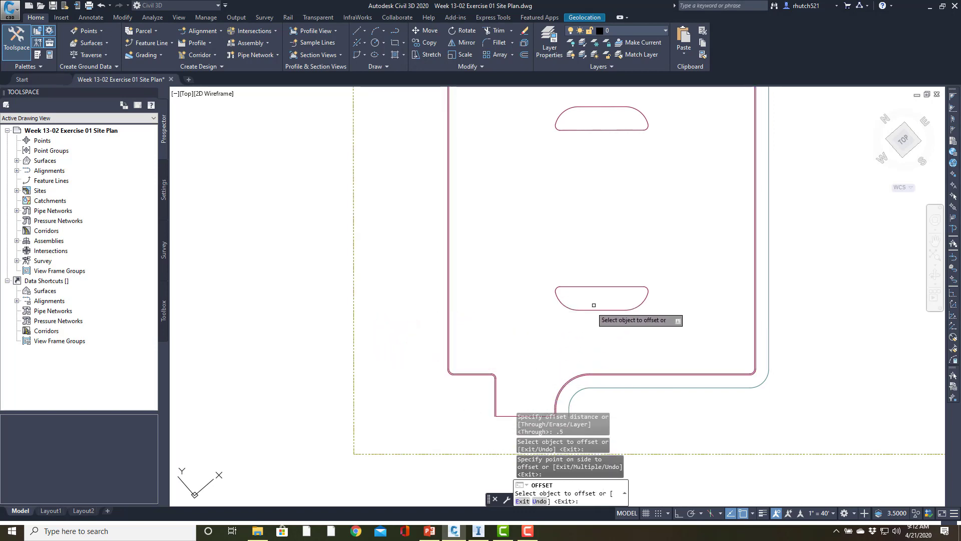
# Try to offset the lowest parking island's outline inward by 0.5
pyautogui.scroll(6, 598, 304)
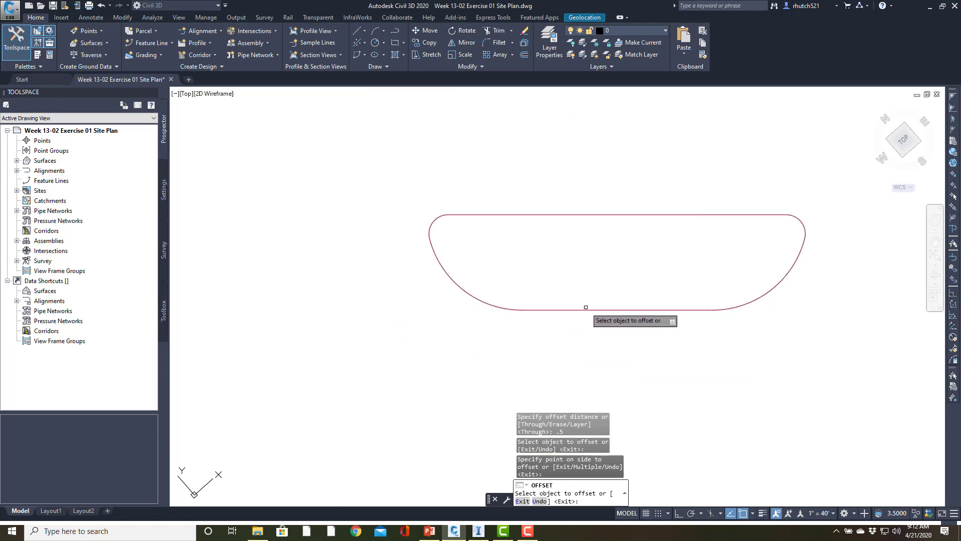
pyautogui.click(583, 310)
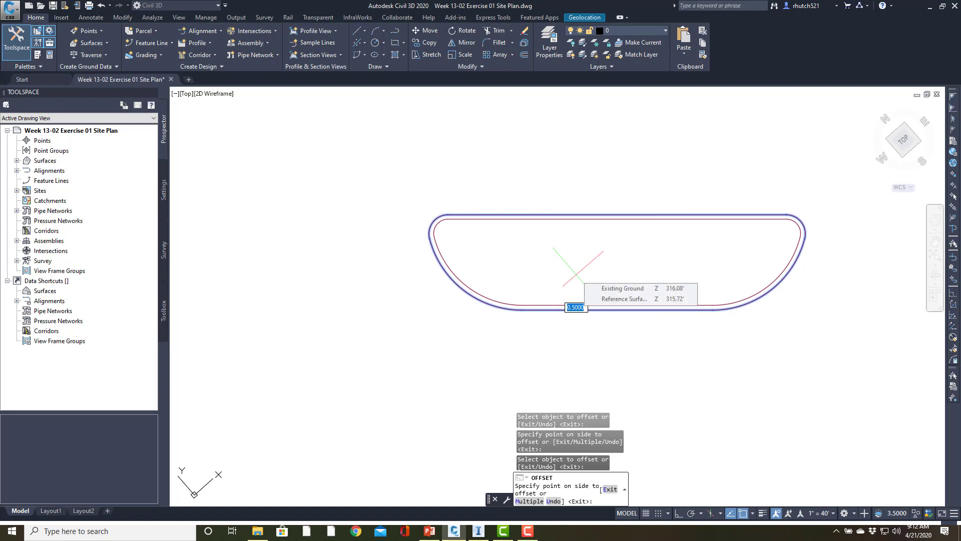
pyautogui.click(576, 275)
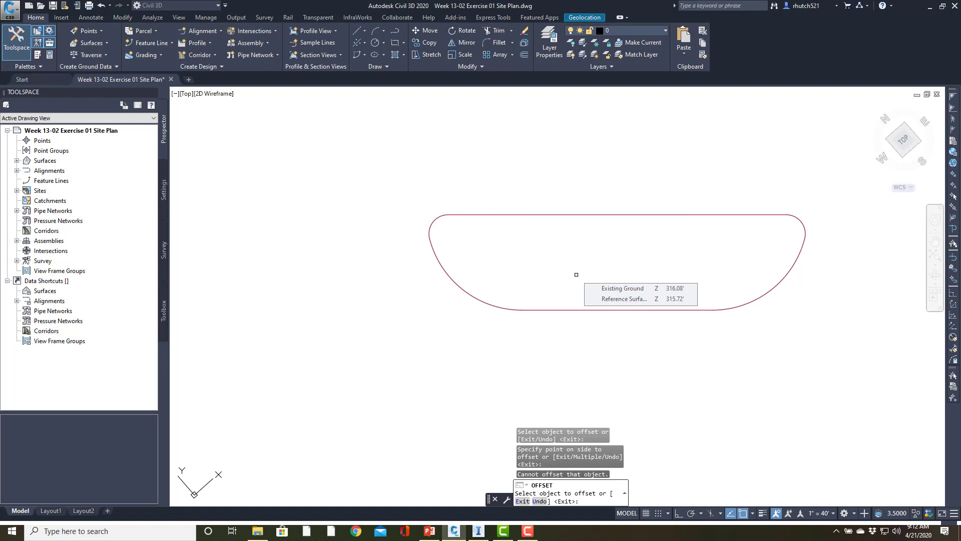
# Offset the lowest parking island's outline outward by 0.5
pyautogui.click(554, 310)
pyautogui.click(524, 369)
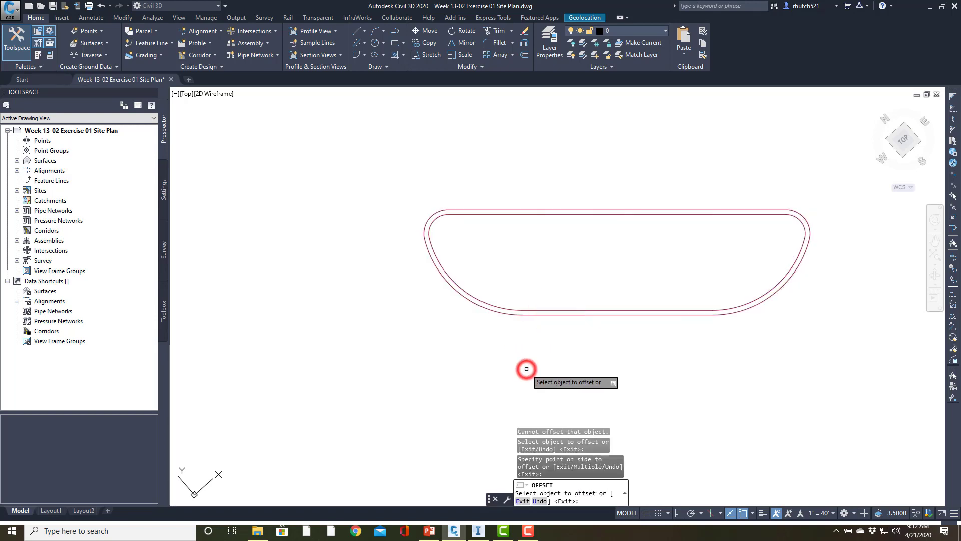
pyautogui.press('Escape')
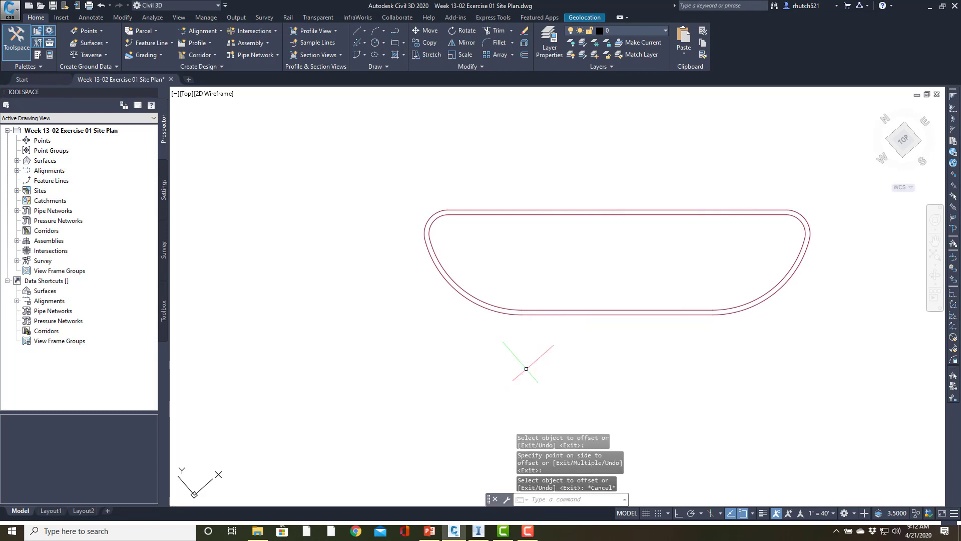
# Offset the lowest island's outer copy inward by 1 and erase that outer copy
pyautogui.press('Return')
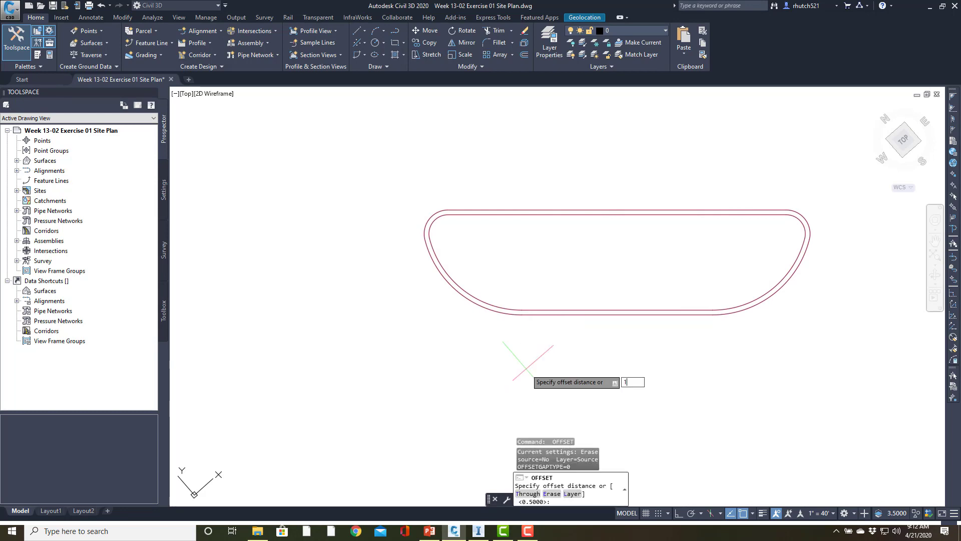
pyautogui.write('1')
pyautogui.press('Return')
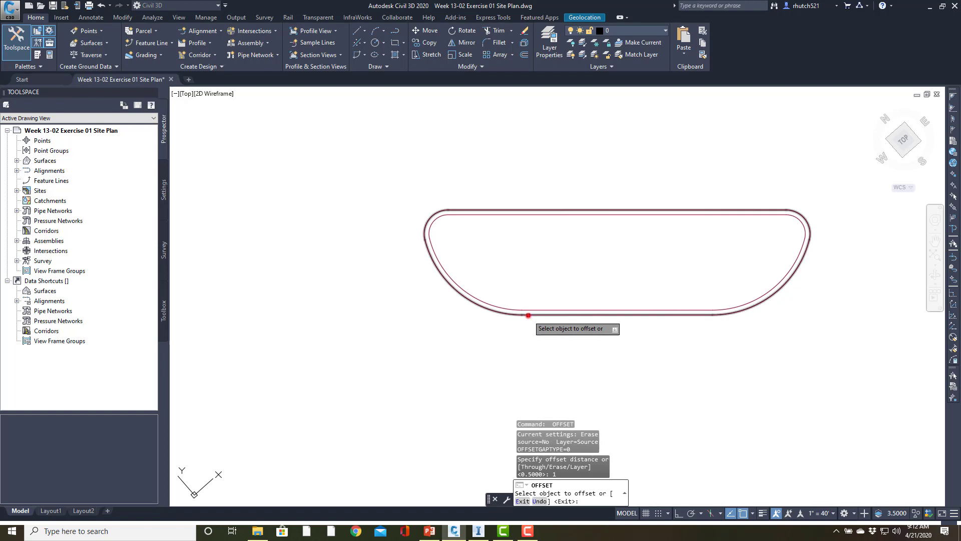
pyautogui.click(526, 311)
pyautogui.click(525, 264)
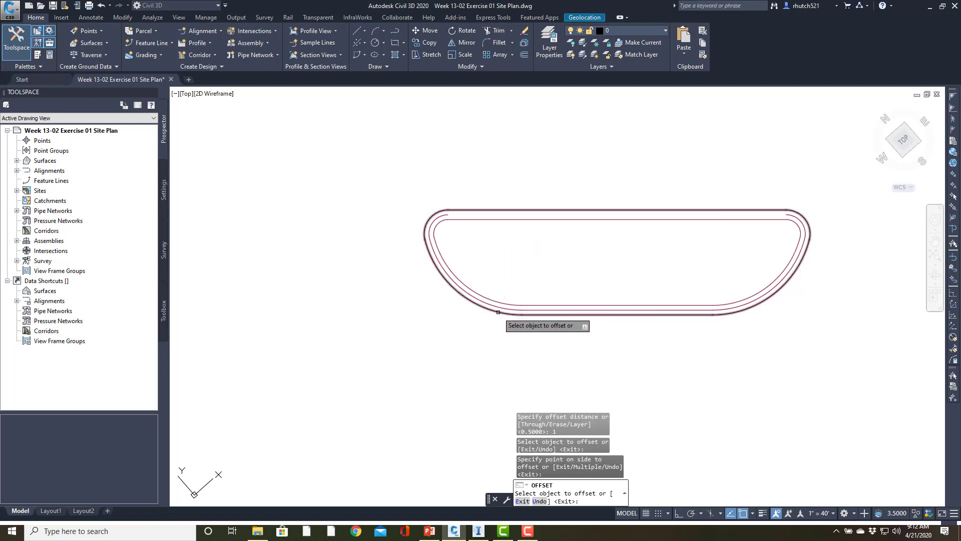
pyautogui.press('Escape')
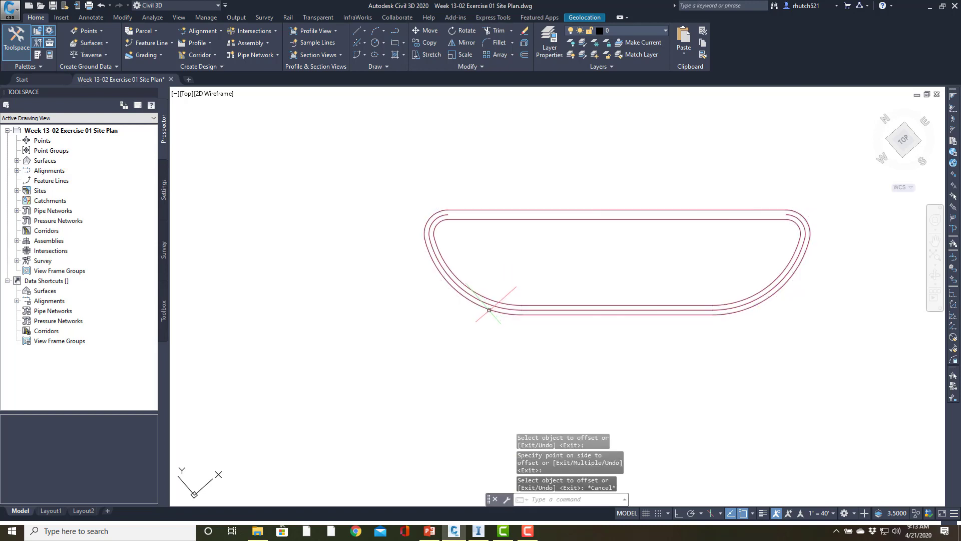
pyautogui.click(490, 311)
pyautogui.press('Delete')
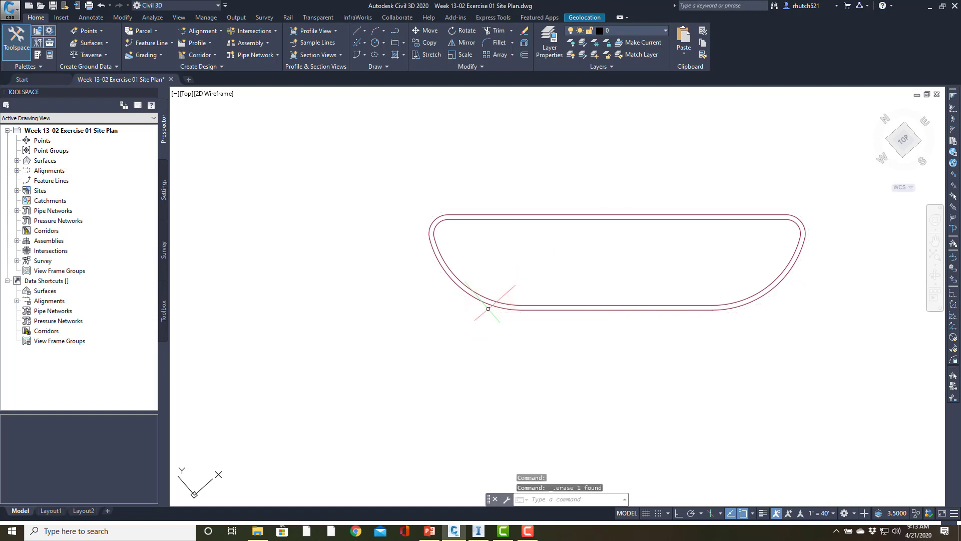
# Offset the middle parking island's outline inward by 0.5
pyautogui.scroll(-2, 569, 272)
pyautogui.moveTo(569, 275); pyautogui.dragTo(533, 509, button='middle')
pyautogui.scroll(-4, 561, 244)
pyautogui.moveTo(561, 245); pyautogui.dragTo(548, 371, button='middle')
pyautogui.scroll(4, 543, 292)
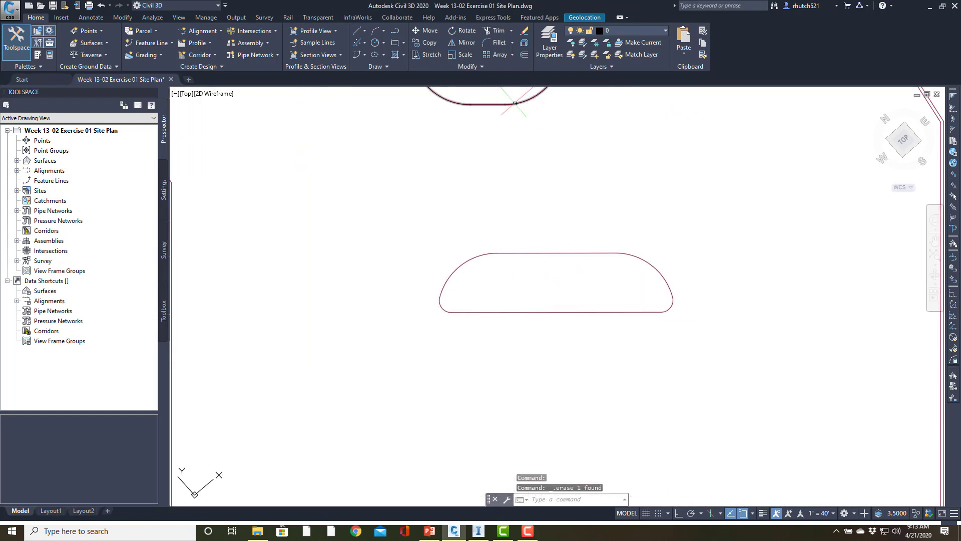
pyautogui.click(525, 54)
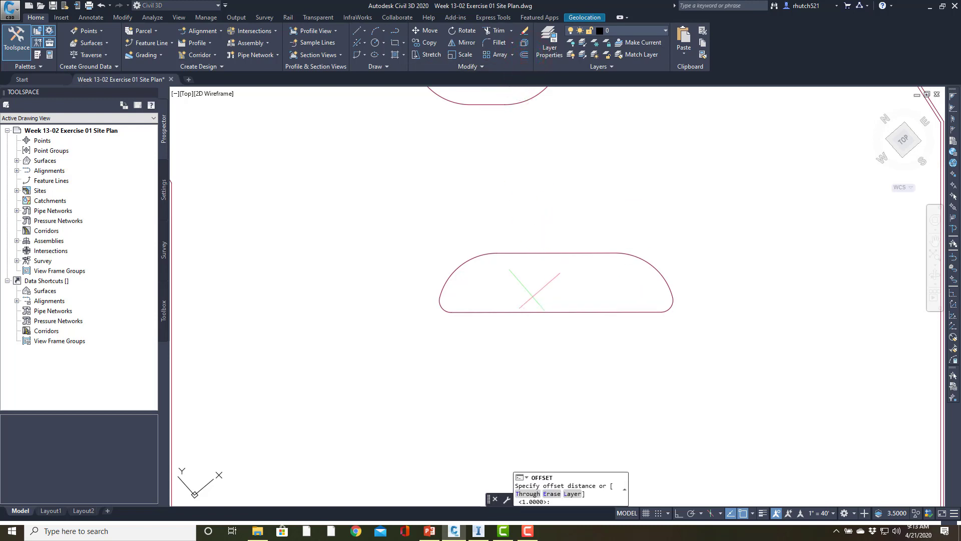
pyautogui.write('.5')
pyautogui.press('Return')
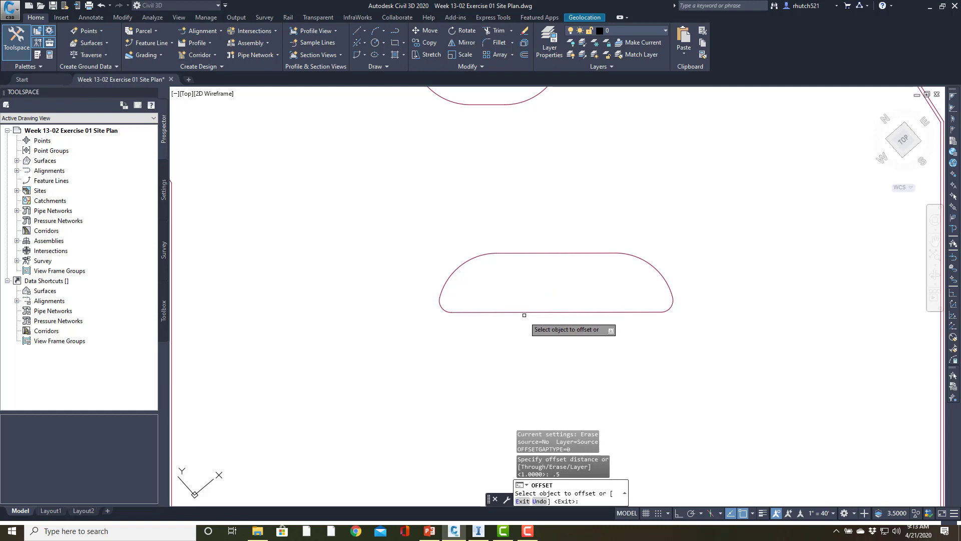
pyautogui.click(520, 312)
pyautogui.click(517, 283)
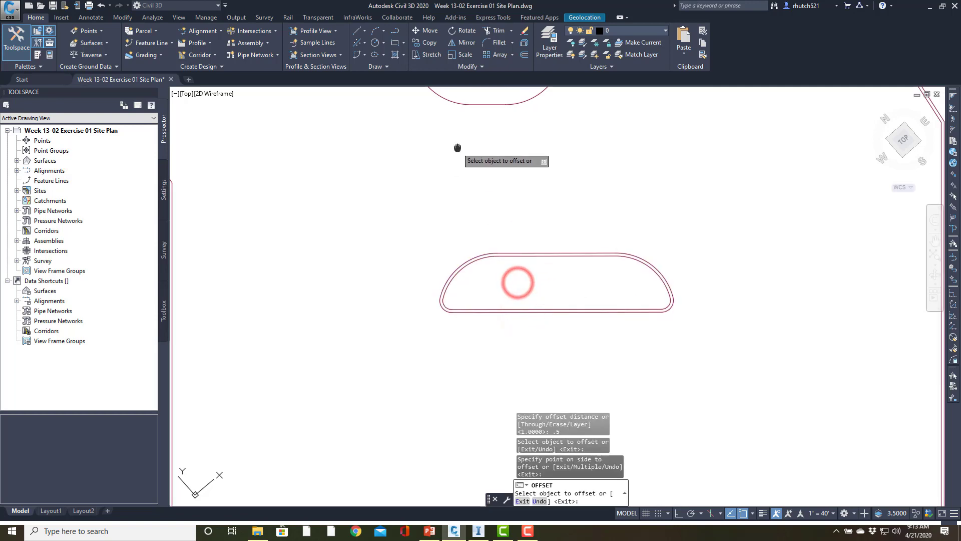
# Offset the upper C-shaped island's outline inward by 0.5 and end the Offset command
pyautogui.moveTo(457, 148); pyautogui.dragTo(481, 370, button='middle')
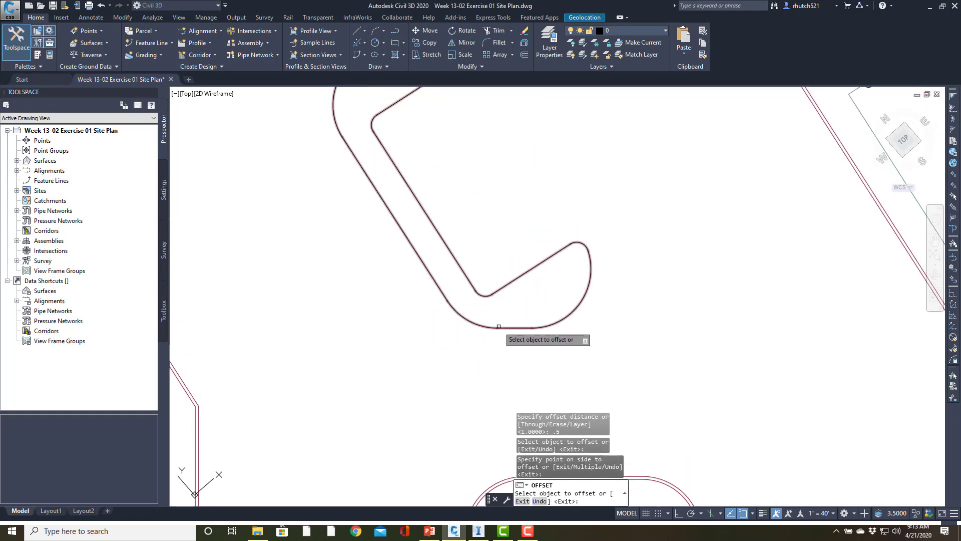
pyautogui.scroll(-6, 503, 318)
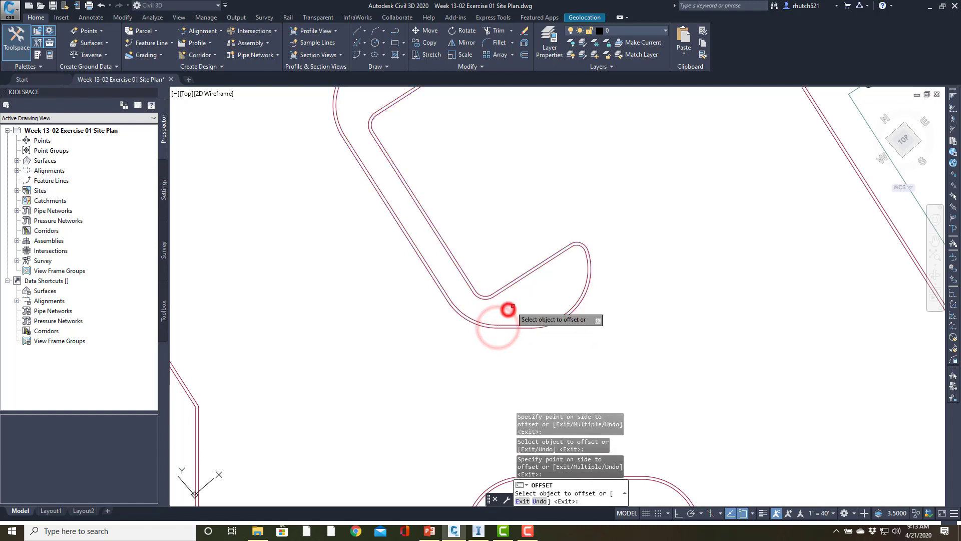
pyautogui.moveTo(641, 291); pyautogui.dragTo(537, 179, button='middle')
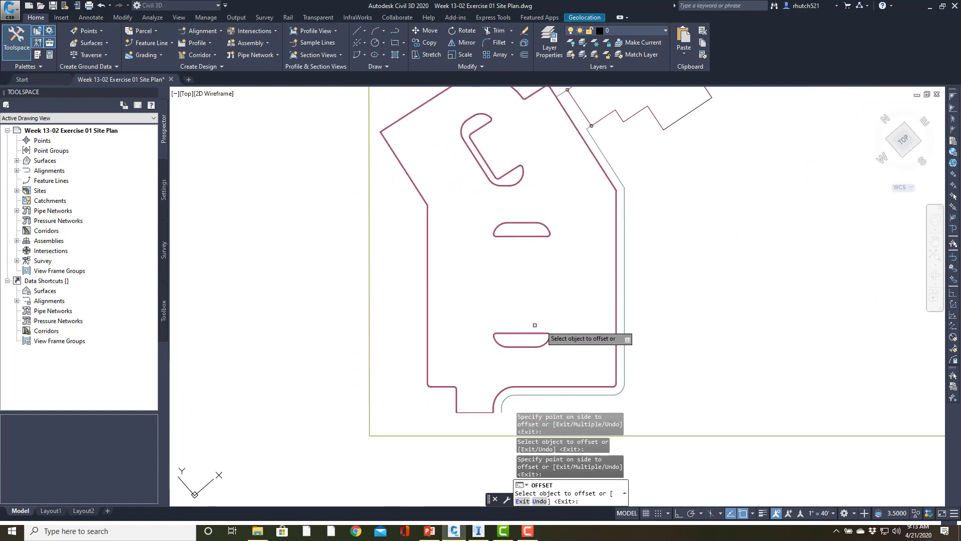
pyautogui.moveTo(461, 344)
pyautogui.mouseDown(button='middle')
pyautogui.moveTo(487, 397)
pyautogui.moveTo(506, 367)
pyautogui.moveTo(502, 266)
pyautogui.moveTo(487, 302)
pyautogui.moveTo(516, 242)
pyautogui.moveTo(489, 235)
pyautogui.mouseUp(button='middle')
pyautogui.scroll(2, 488, 301)
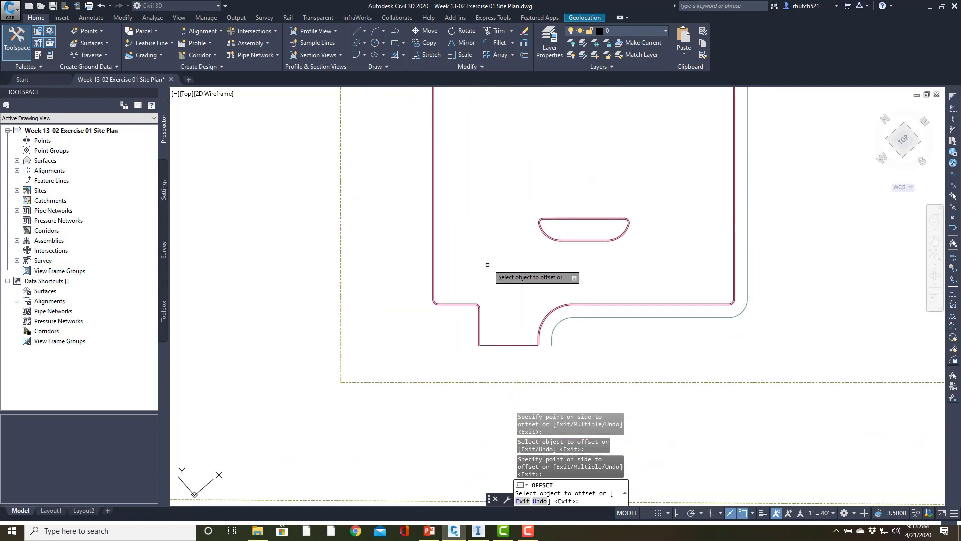
pyautogui.press('Escape')
pyautogui.press('Escape')
# Draw a polyline across the driveway entrance from the outer curb line's end to the sidewalk line's end
pyautogui.scroll(7, 492, 348)
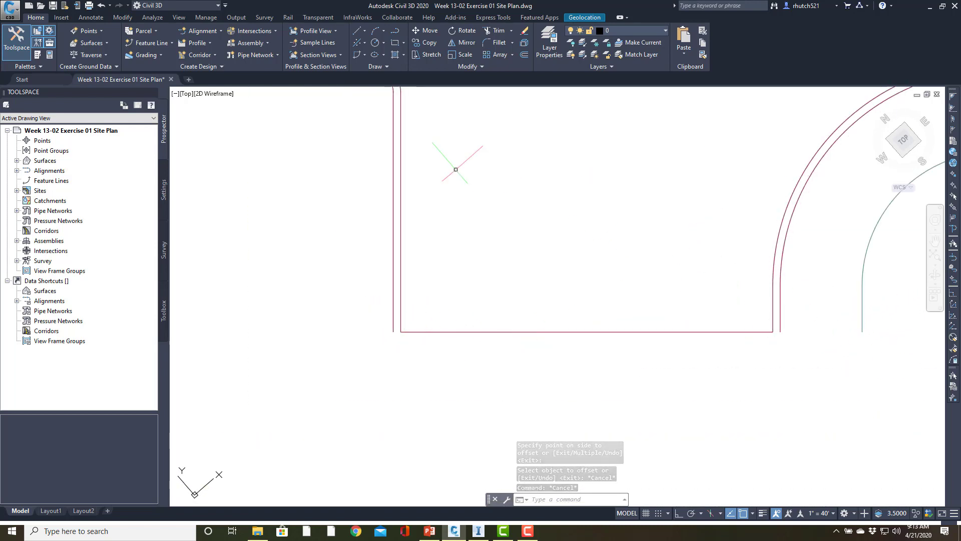
pyautogui.click(395, 33)
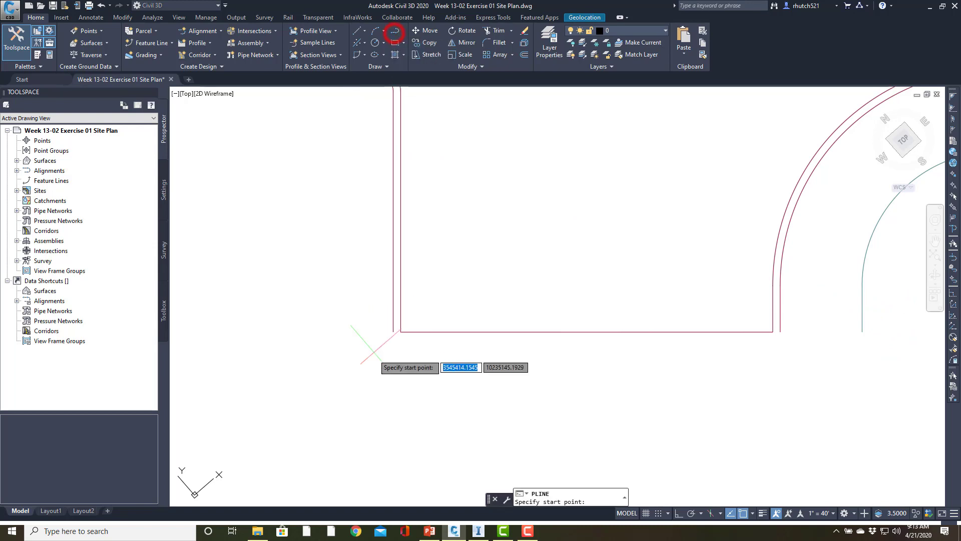
pyautogui.click(393, 332)
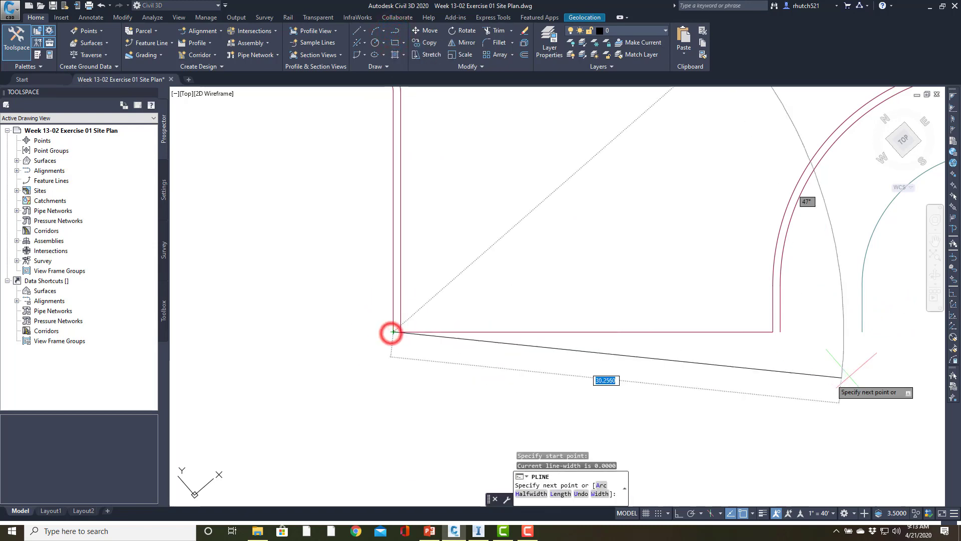
pyautogui.click(862, 331)
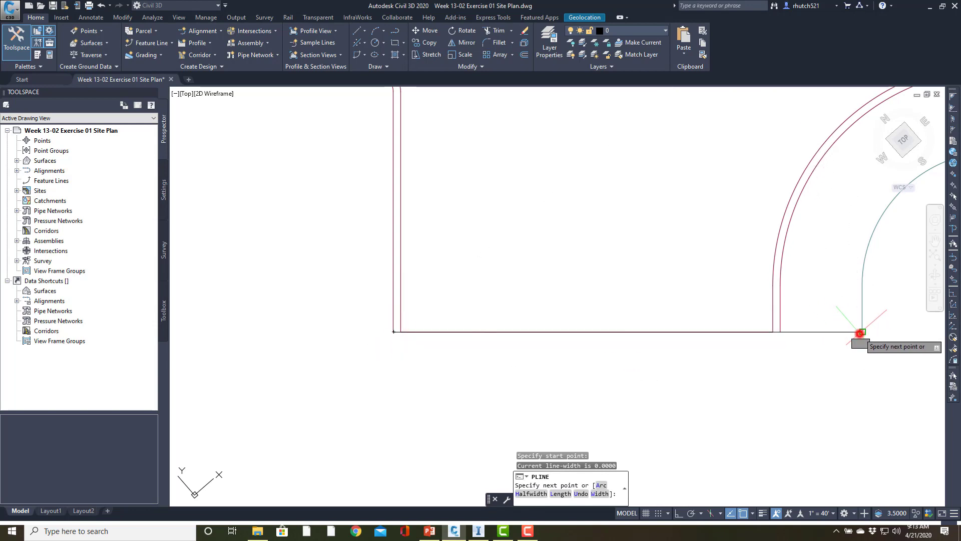
pyautogui.press('Escape')
# Trim the outer curb line beyond the short connector to the upper circled building corner, using that connector as the cutting edge
pyautogui.scroll(-4, 804, 244)
pyautogui.moveTo(801, 244)
pyautogui.mouseDown(button='middle')
pyautogui.moveTo(742, 283)
pyautogui.moveTo(572, 477)
pyautogui.mouseUp(button='middle')
pyautogui.scroll(-6, 630, 319)
pyautogui.moveTo(638, 289); pyautogui.dragTo(622, 504, button='middle')
pyautogui.scroll(6, 648, 360)
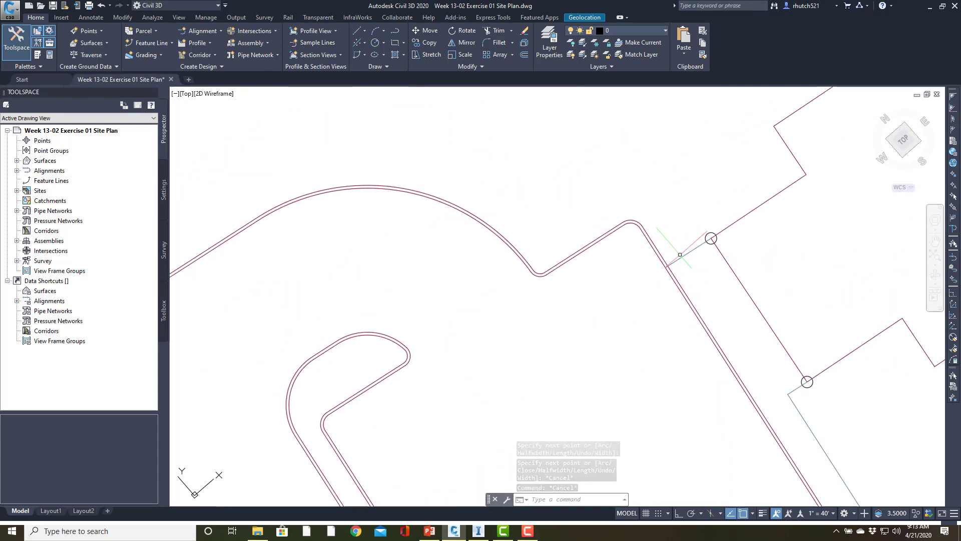
pyautogui.click(502, 31)
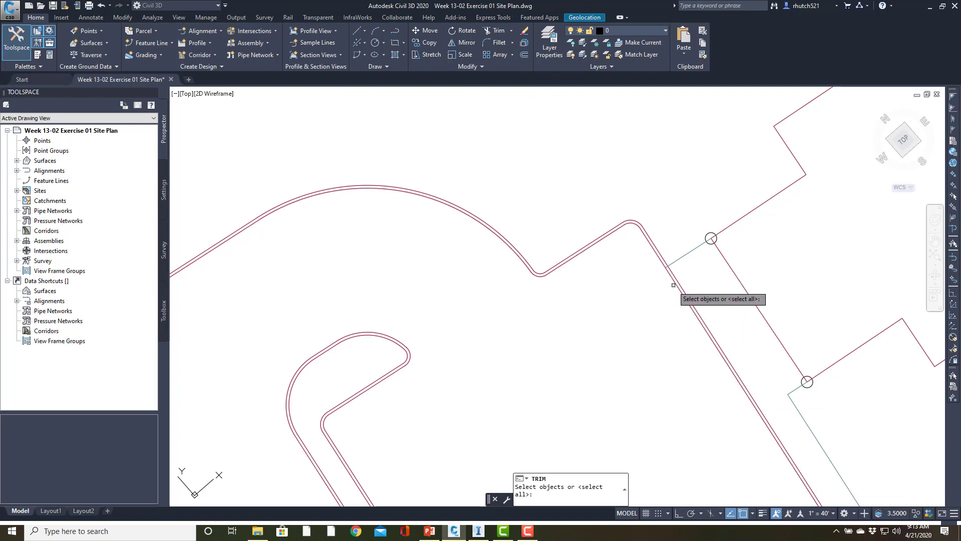
pyautogui.click(679, 258)
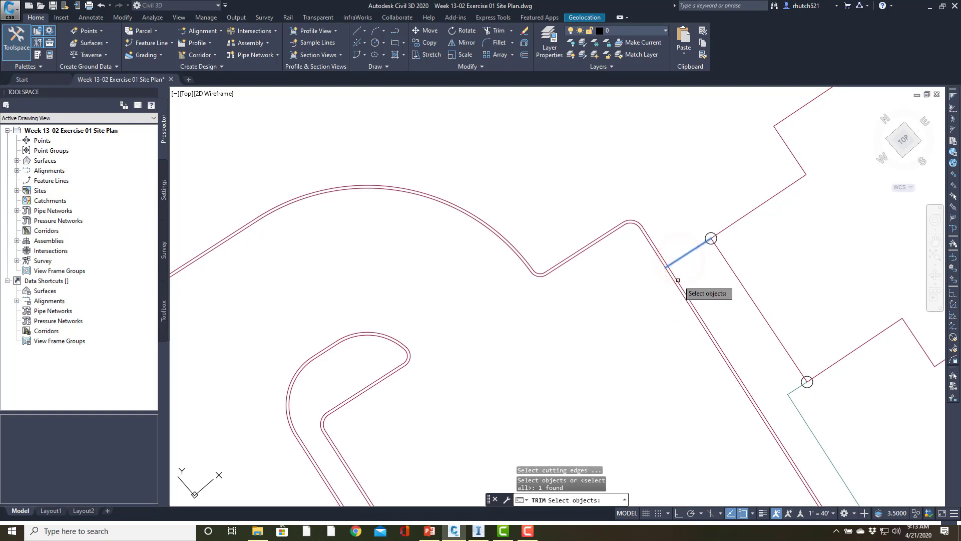
pyautogui.press('Return')
pyautogui.click(674, 276)
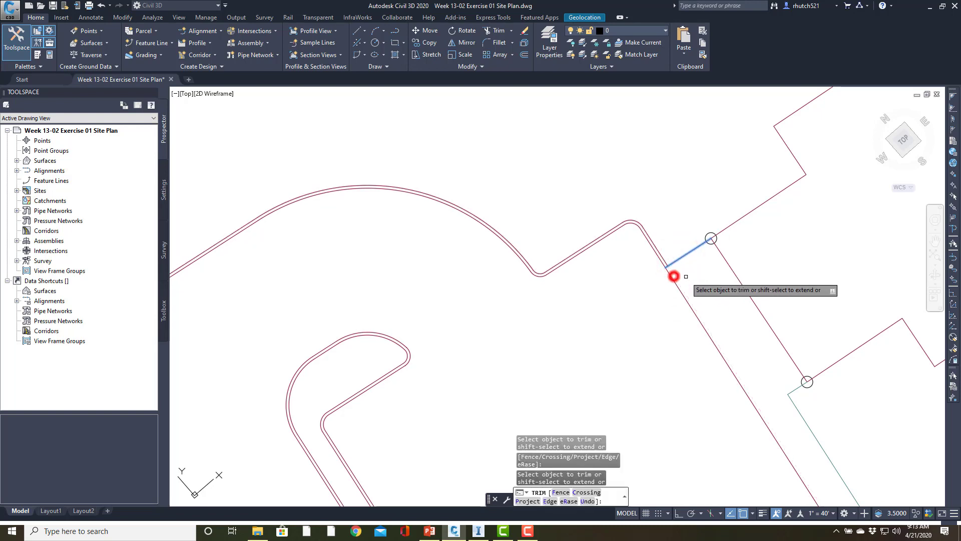
# Join the outer curb polyline with the driveway closing line and the outer sidewalk line
pyautogui.scroll(-5, 713, 293)
pyautogui.scroll(10, 736, 323)
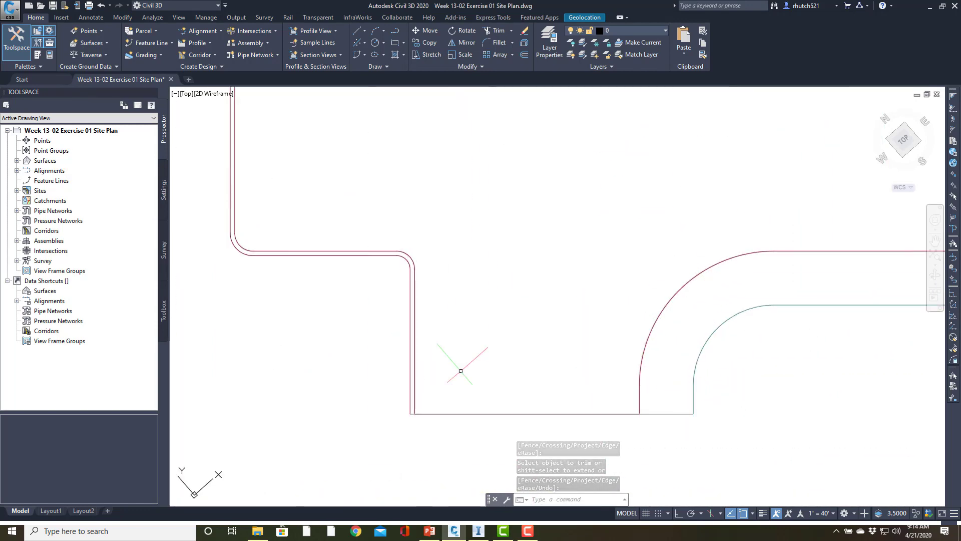
pyautogui.doubleClick(410, 399)
pyautogui.click(449, 436)
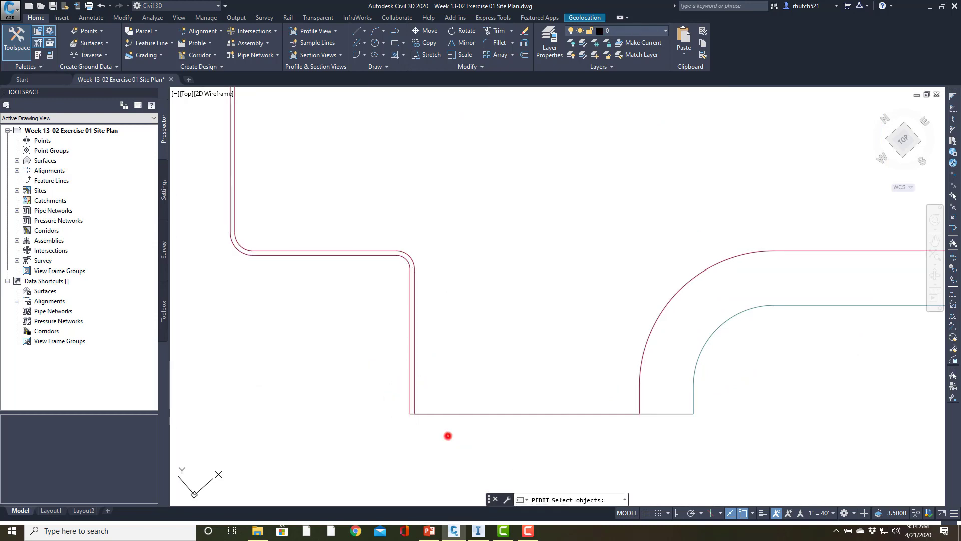
pyautogui.click(665, 413)
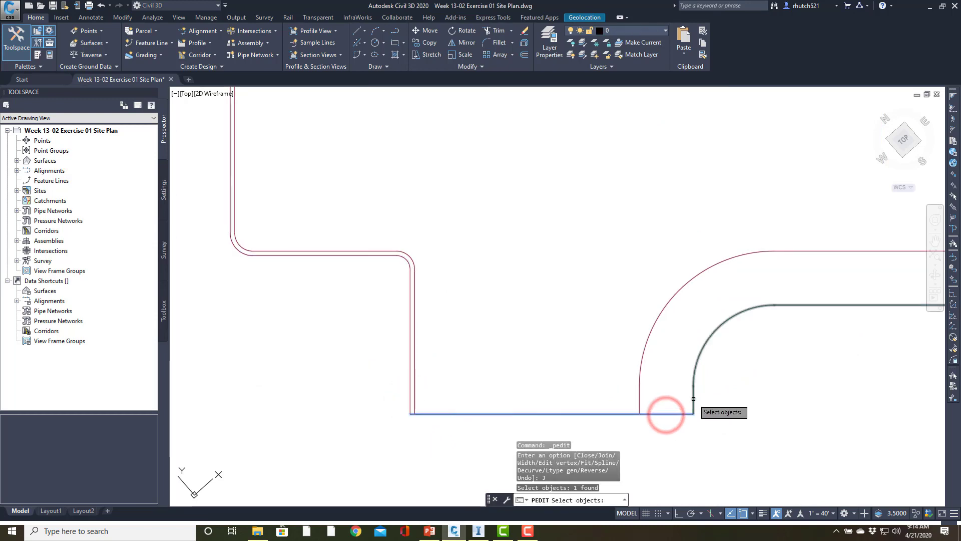
pyautogui.click(693, 399)
pyautogui.scroll(-12, 796, 376)
pyautogui.moveTo(775, 377); pyautogui.dragTo(653, 439, button='middle')
pyautogui.scroll(6, 675, 295)
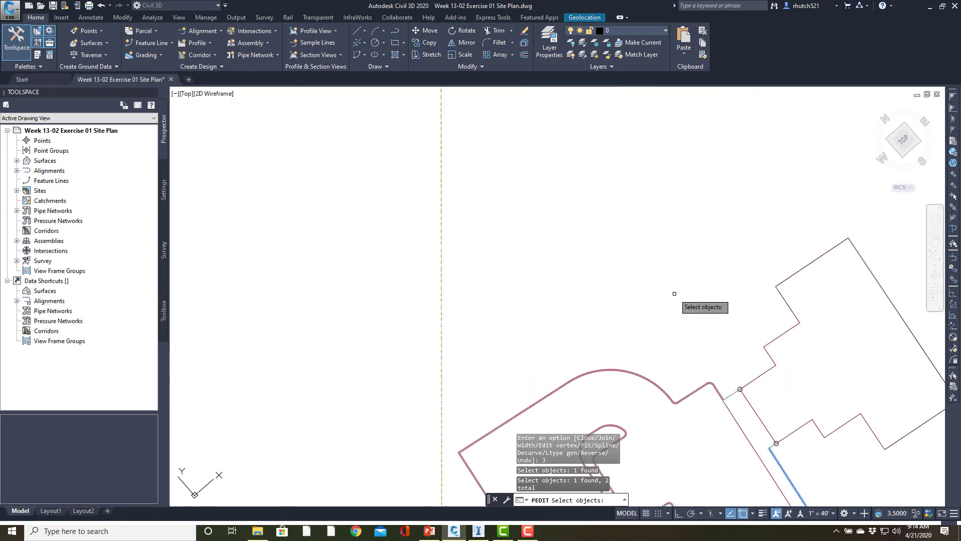
pyautogui.scroll(3, 716, 393)
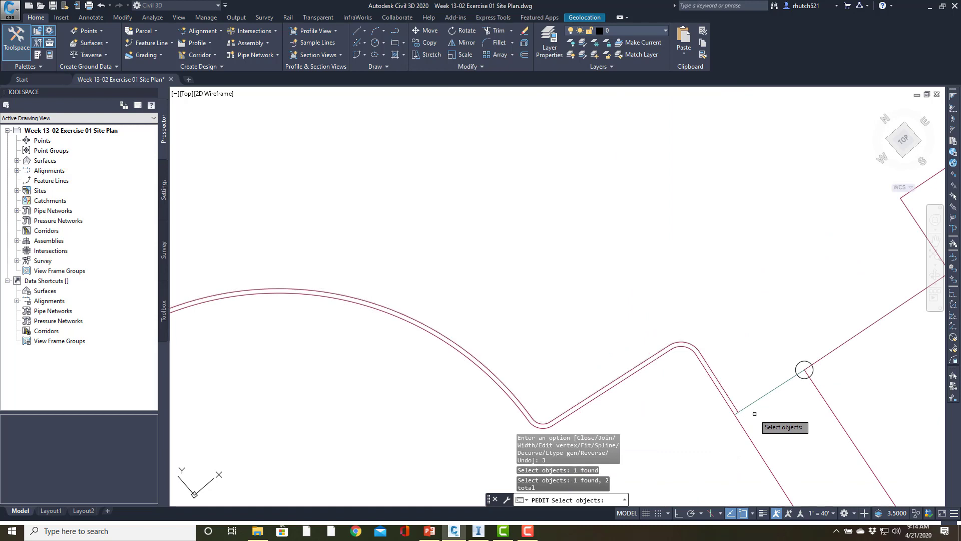
pyautogui.press('Return')
pyautogui.press('Return')
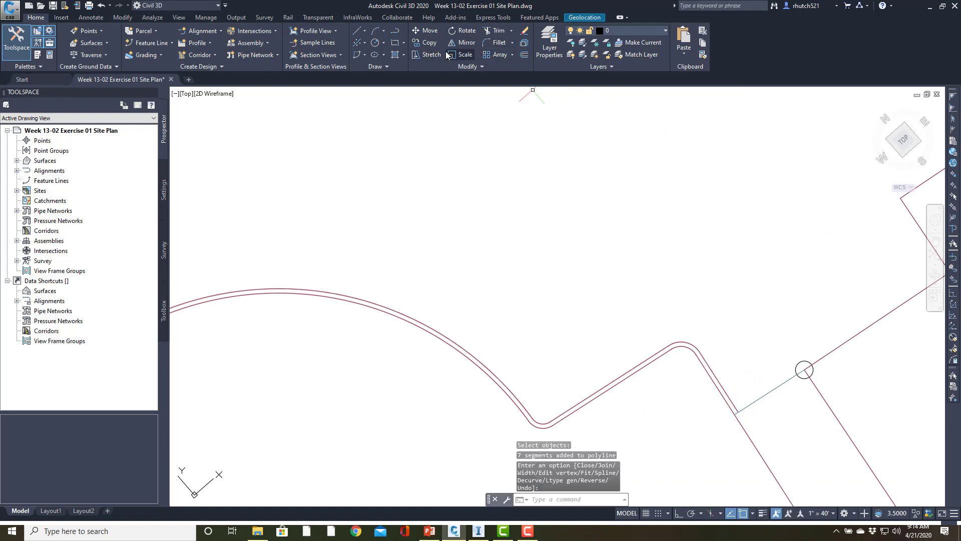
# Fillet the trimmed outer curb end and the short connector to the upper circled building corner with radius 0
pyautogui.click(499, 42)
pyautogui.write('r')
pyautogui.press('Return')
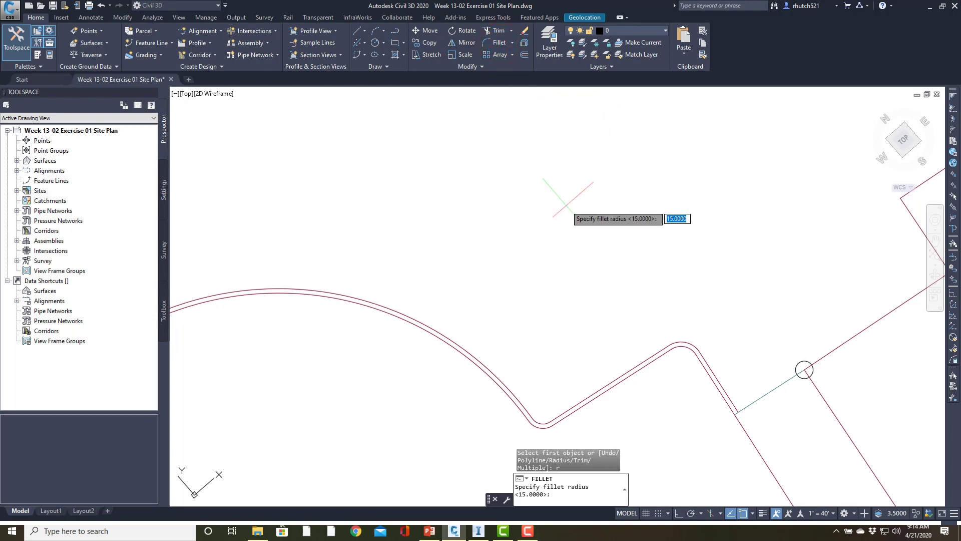
pyautogui.write('0')
pyautogui.press('Return')
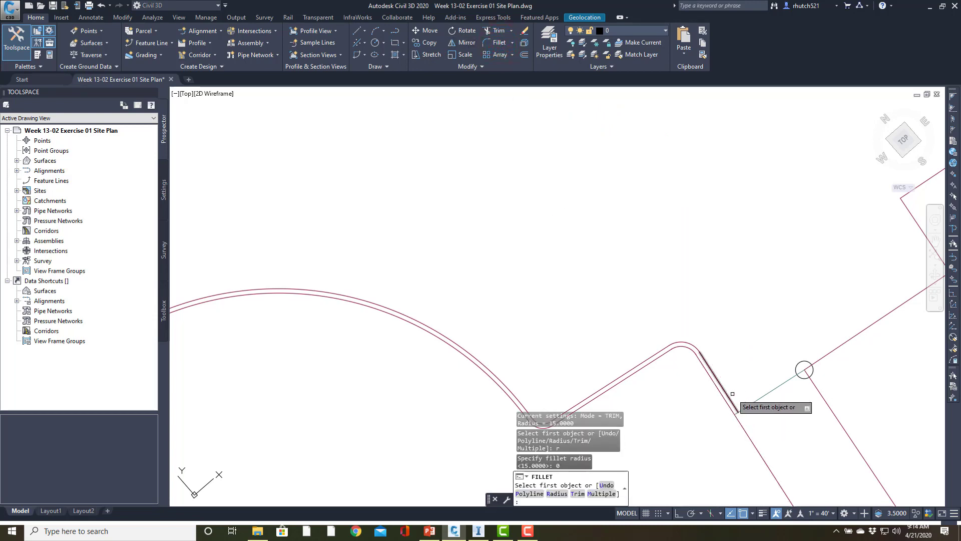
pyautogui.click(729, 397)
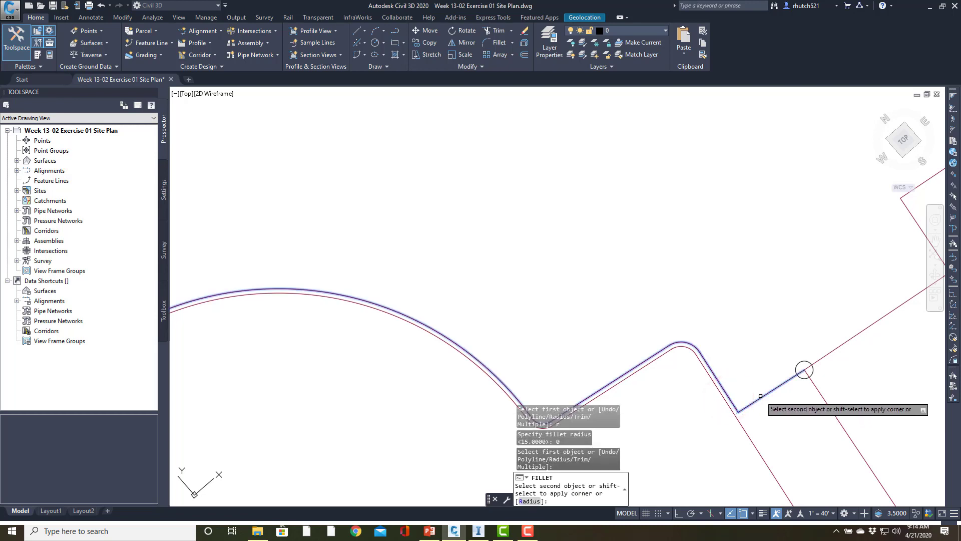
pyautogui.click(761, 397)
# Fillet the outer sidewalk line and the short connector at the lower circled building corner with the same zero radius
pyautogui.scroll(-3, 766, 278)
pyautogui.moveTo(730, 317); pyautogui.dragTo(617, 210, button='middle')
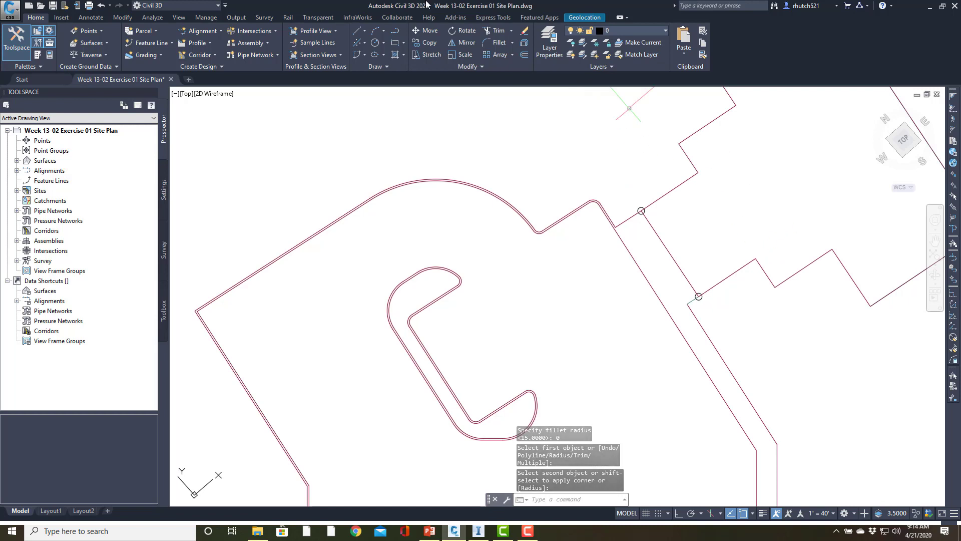
pyautogui.click(363, 31)
pyautogui.click(616, 278)
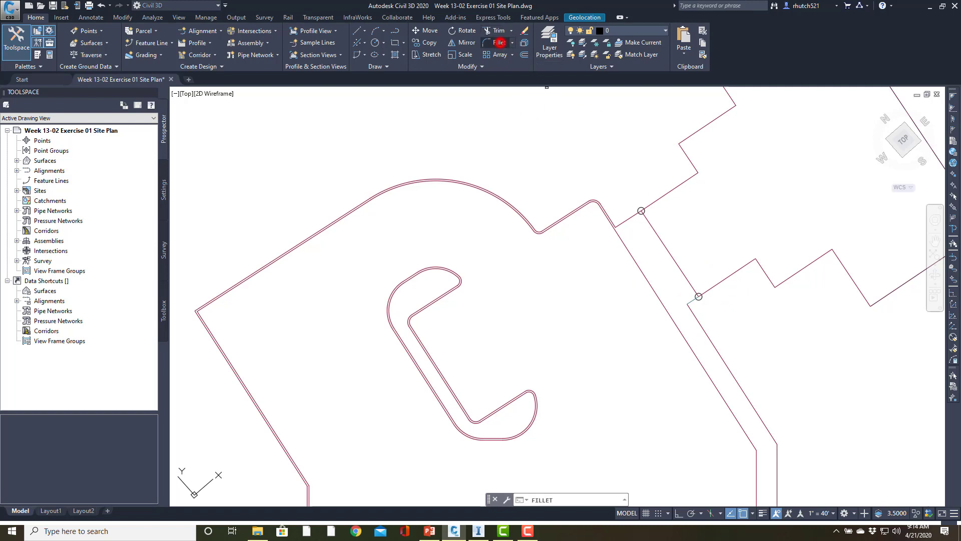
pyautogui.scroll(5, 691, 297)
pyautogui.click(670, 330)
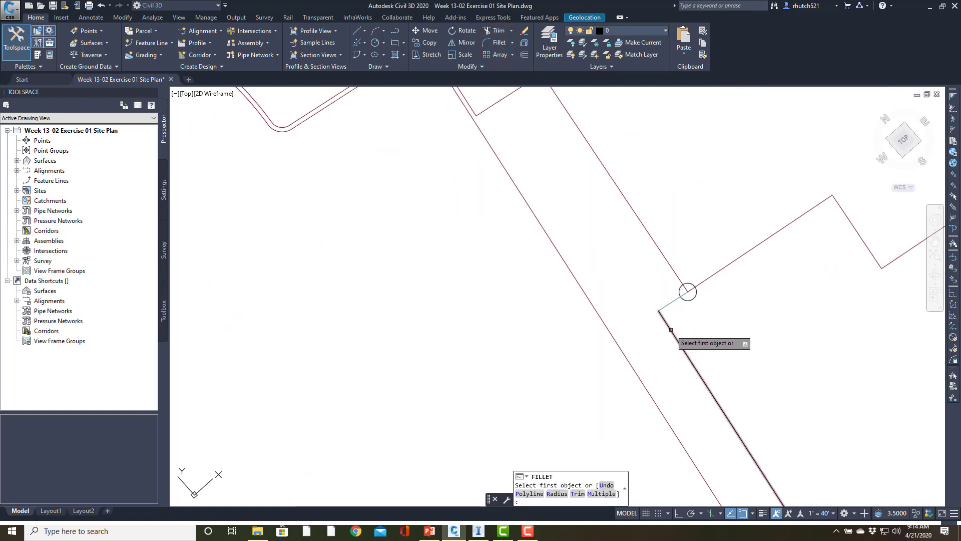
pyautogui.click(671, 302)
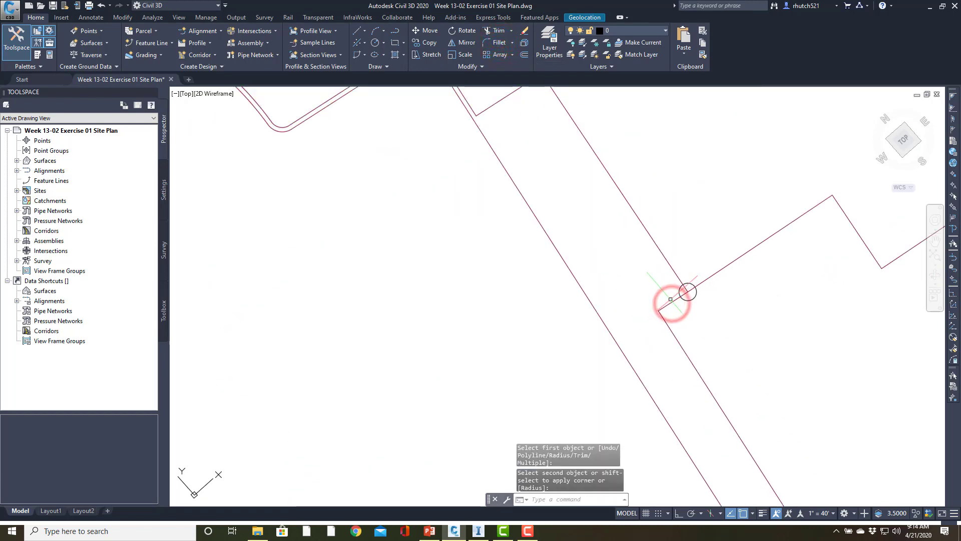
pyautogui.press('Return')
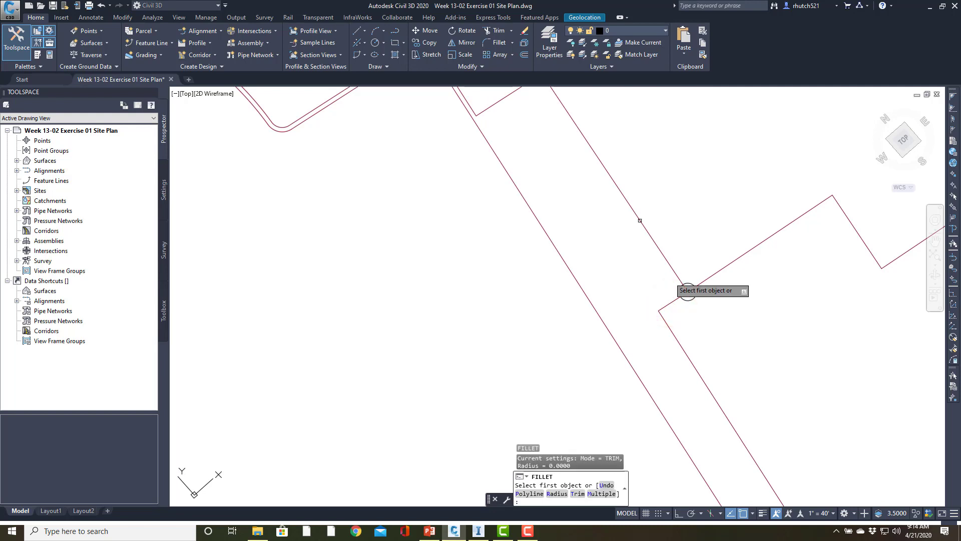
# Draw a polyline along the building face from the lower circled corner to the upper circled corner
pyautogui.click(395, 31)
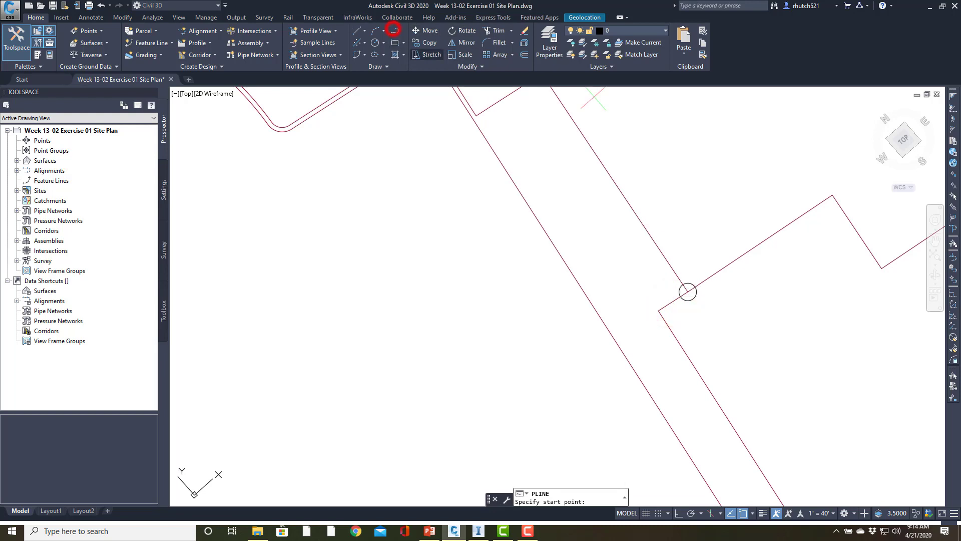
pyautogui.click(687, 291)
pyautogui.scroll(2, 687, 291)
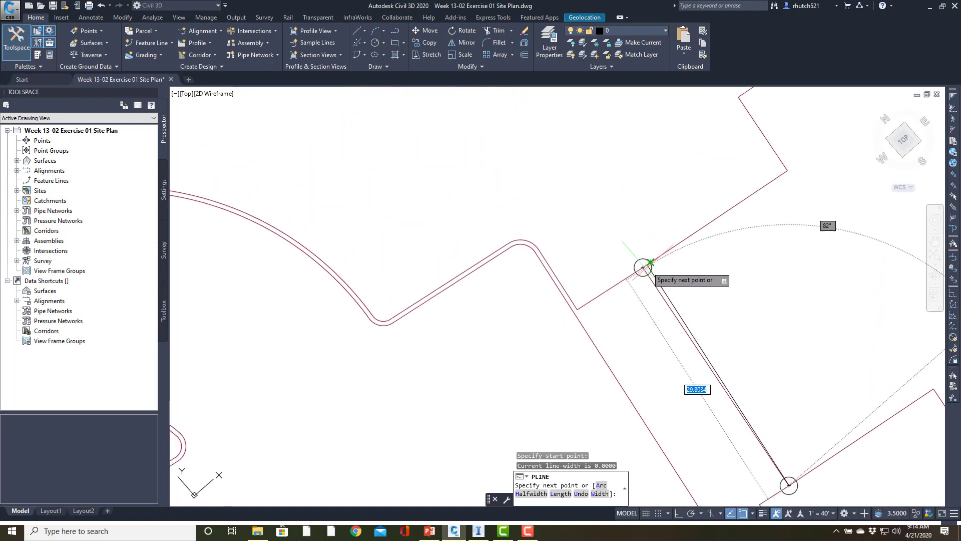
pyautogui.click(643, 267)
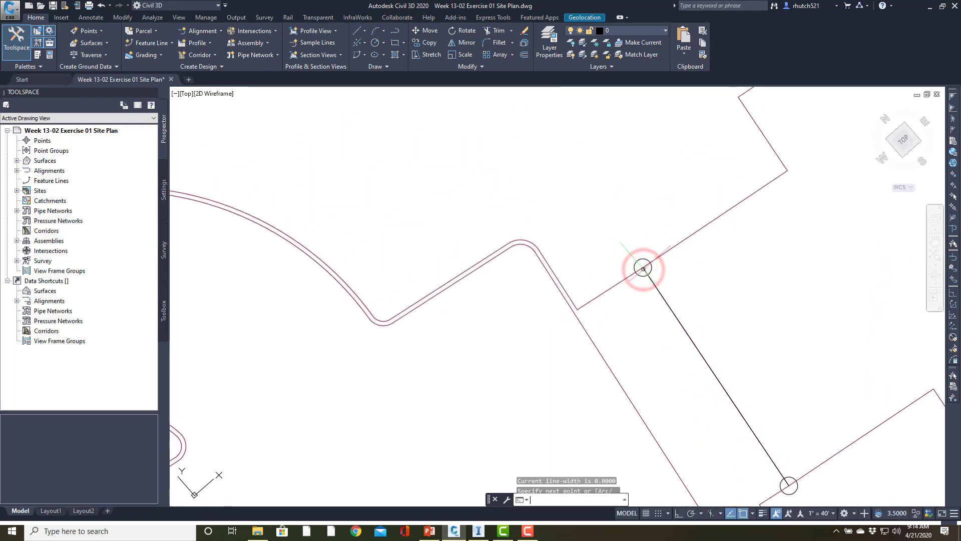
pyautogui.press('Return')
# Join the building-face segment to the outer curb polyline and close that polyline
pyautogui.doubleClick(597, 300)
pyautogui.click(624, 334)
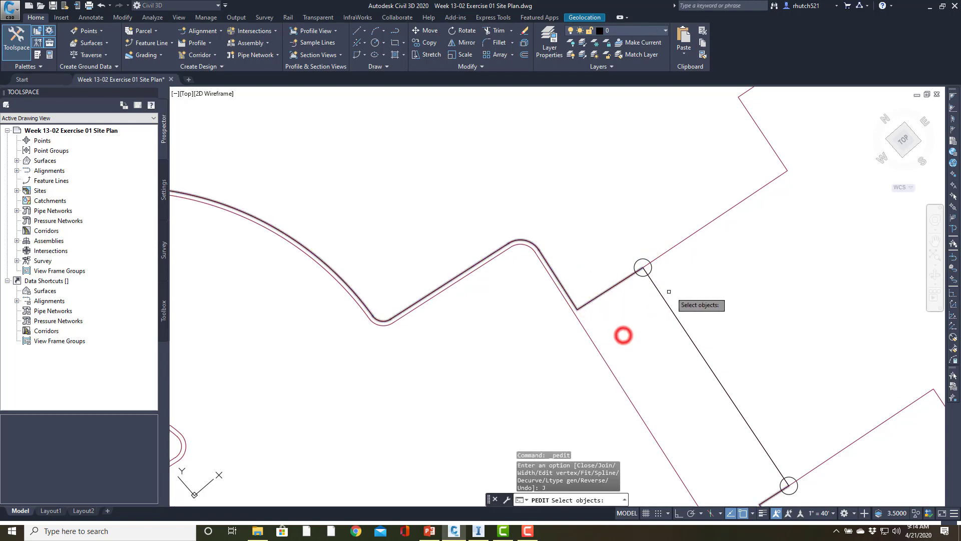
pyautogui.click(662, 298)
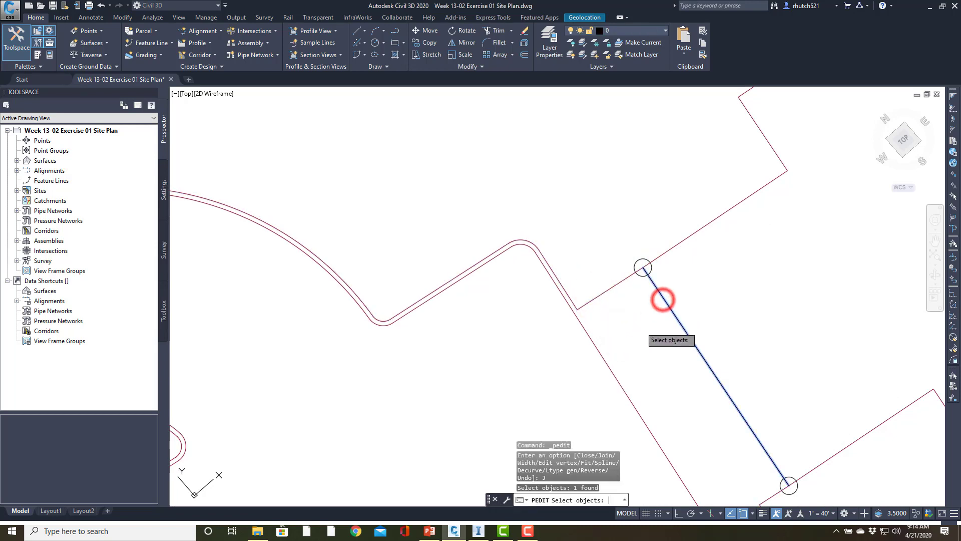
pyautogui.press('Return')
pyautogui.click(671, 353)
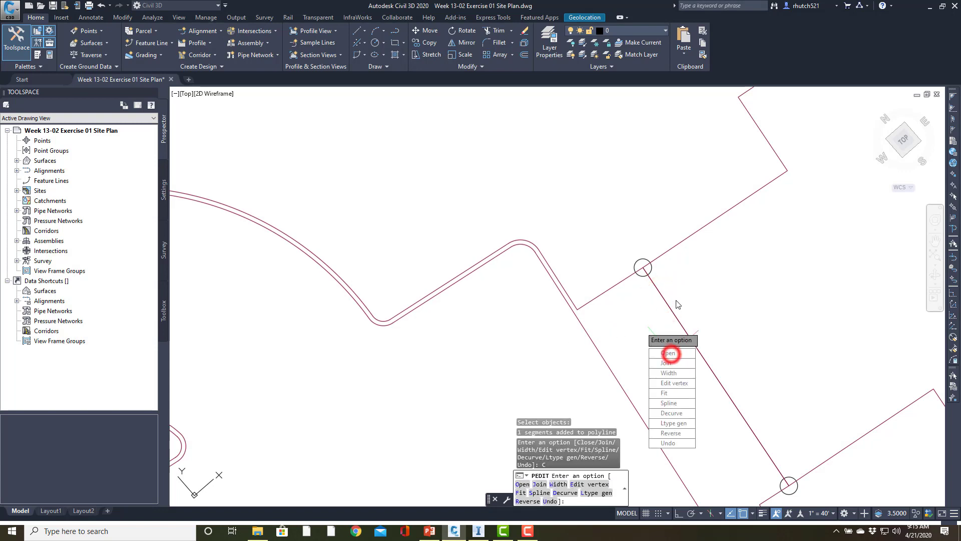
pyautogui.press('Escape')
pyautogui.press('Escape')
# Hide the closed outer boundary polyline using object isolation
pyautogui.scroll(-5, 645, 330)
pyautogui.scroll(6, 606, 346)
pyautogui.scroll(4, 559, 313)
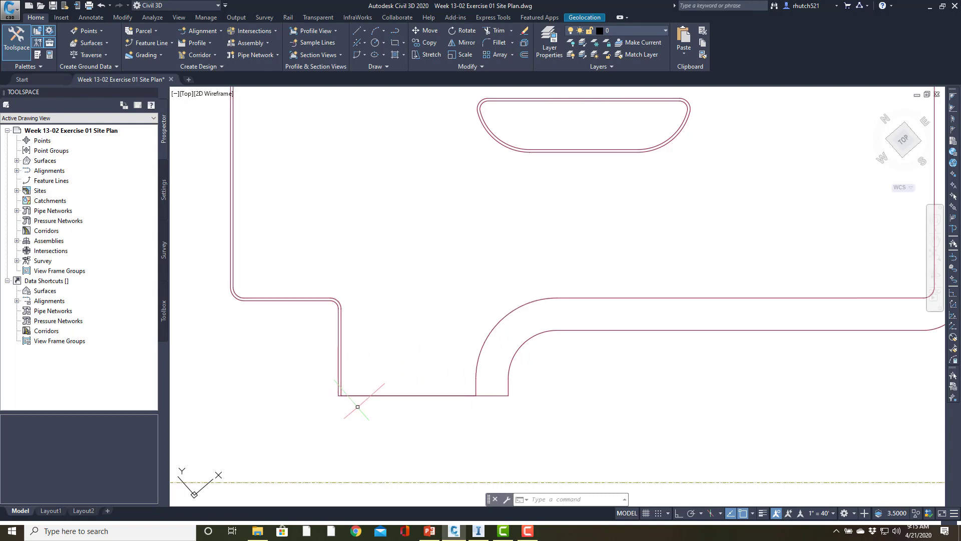
pyautogui.scroll(4, 355, 404)
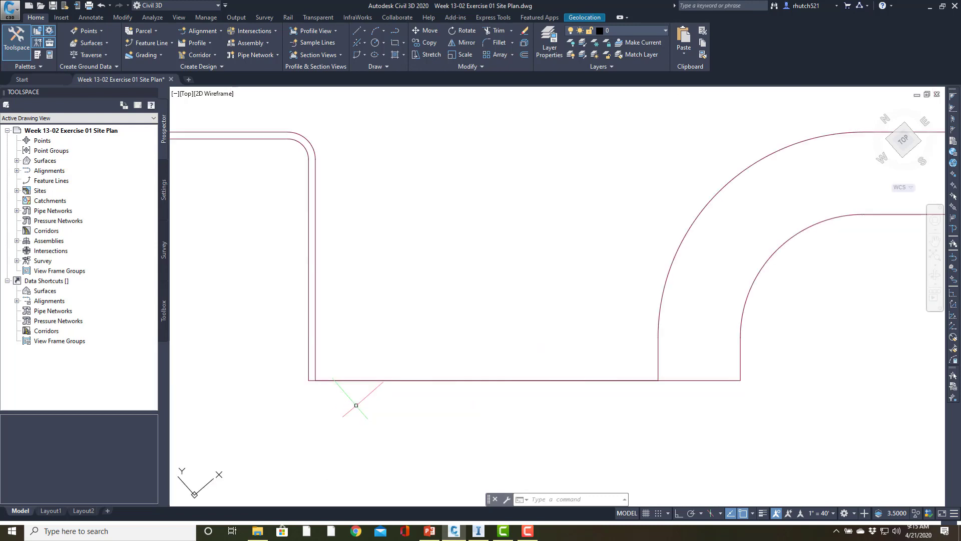
pyautogui.click(309, 368)
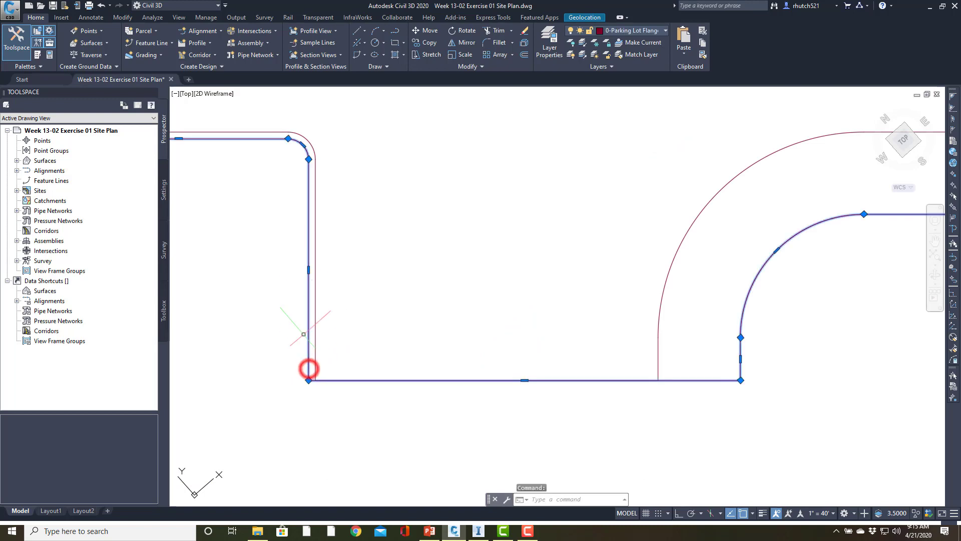
pyautogui.scroll(-4, 293, 285)
pyautogui.rightClick(308, 330)
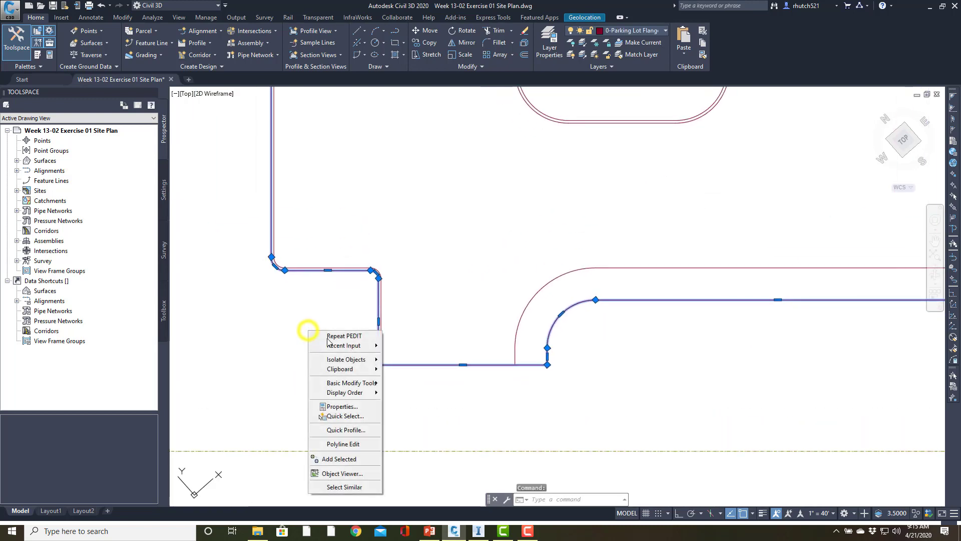
pyautogui.moveTo(368, 359)
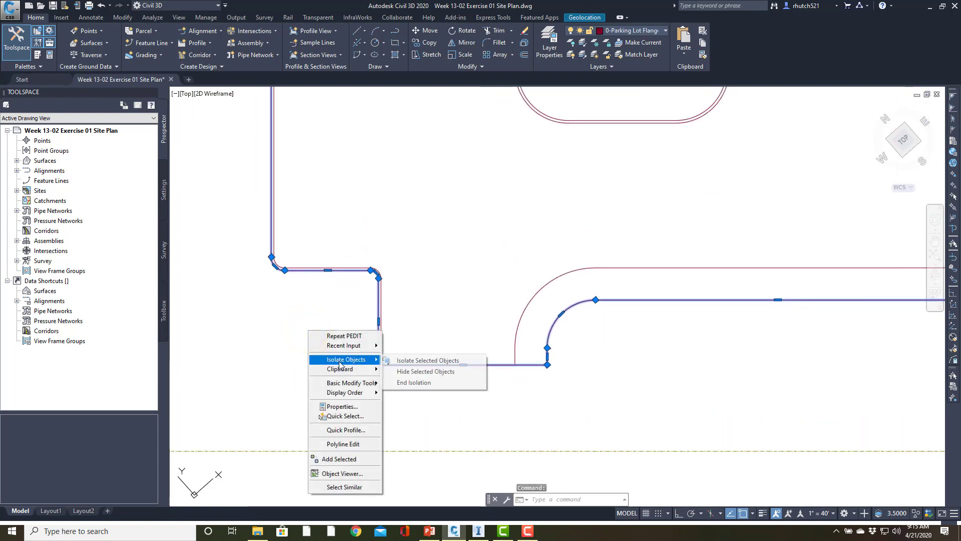
pyautogui.click(409, 373)
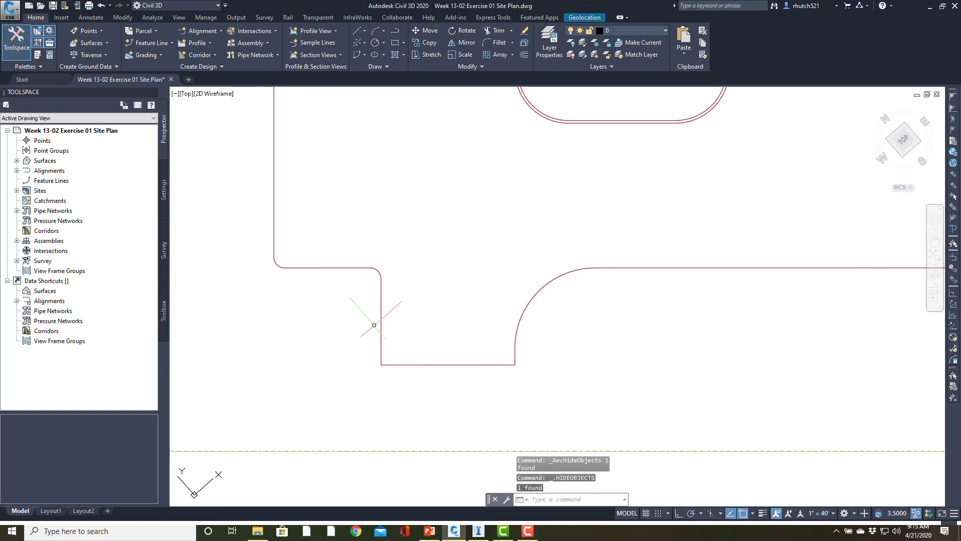
# Join the segment across the driveway entrance to the inner curb polyline
pyautogui.moveTo(374, 325); pyautogui.dragTo(386, 364, button='middle')
pyautogui.doubleClick(389, 364)
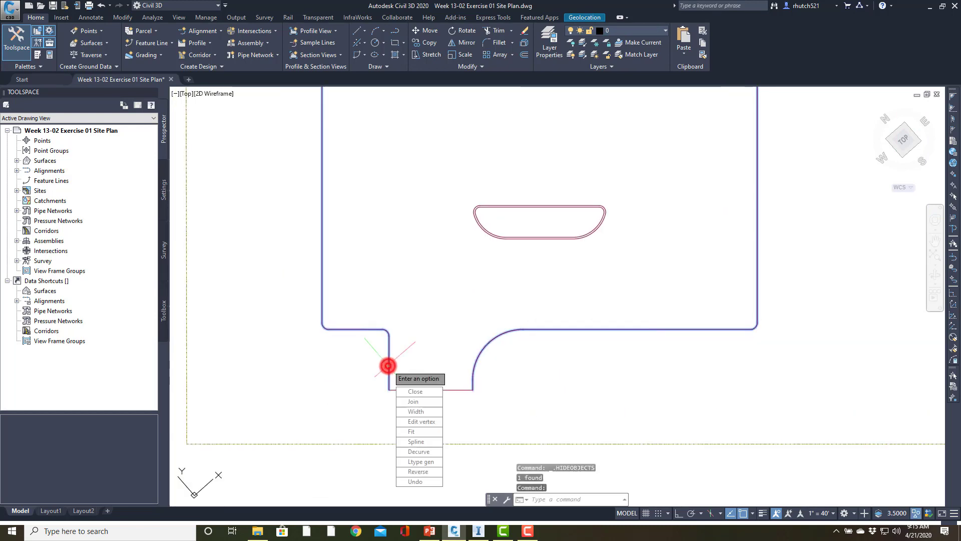
pyautogui.click(414, 401)
pyautogui.click(429, 349)
pyautogui.click(400, 403)
pyautogui.press('Return')
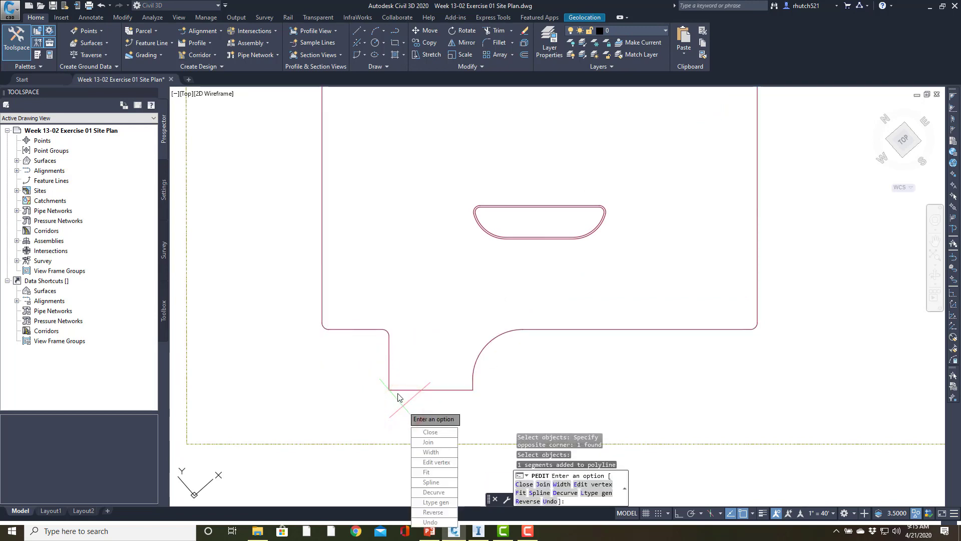
pyautogui.press('Return')
# Select the joined inner curb polyline at the driveway entrance and close it with Polyline Edit
pyautogui.click(396, 388)
pyautogui.click(394, 395)
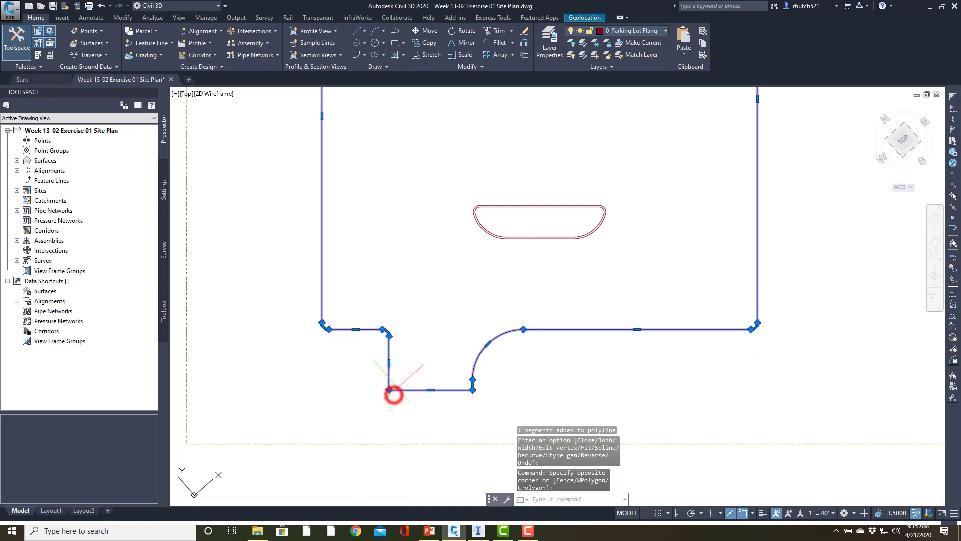
pyautogui.doubleClick(399, 389)
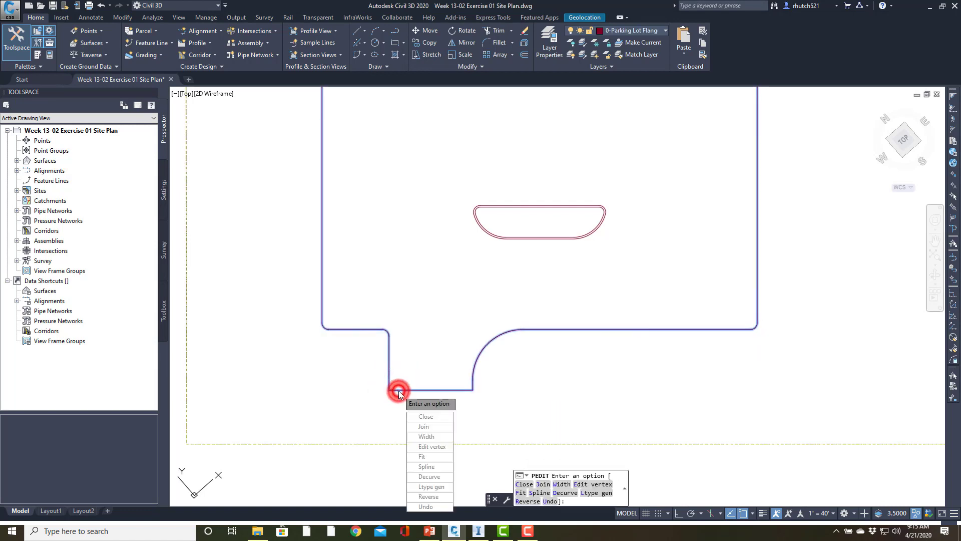
pyautogui.click(423, 416)
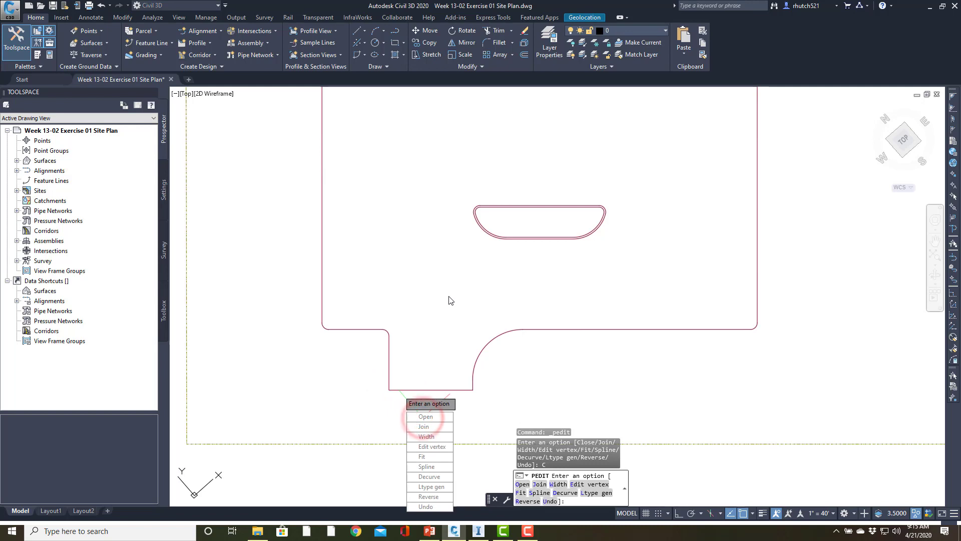
# Finish the polyline edit and end object isolation to bring back the hidden outer boundary polyline
pyautogui.press('Escape')
pyautogui.scroll(-4, 449, 300)
pyautogui.moveTo(449, 298)
pyautogui.mouseDown(button='middle')
pyautogui.moveTo(443, 419)
pyautogui.moveTo(466, 334)
pyautogui.mouseUp(button='middle')
pyautogui.press('Escape')
pyautogui.press('Escape')
pyautogui.rightClick(675, 282)
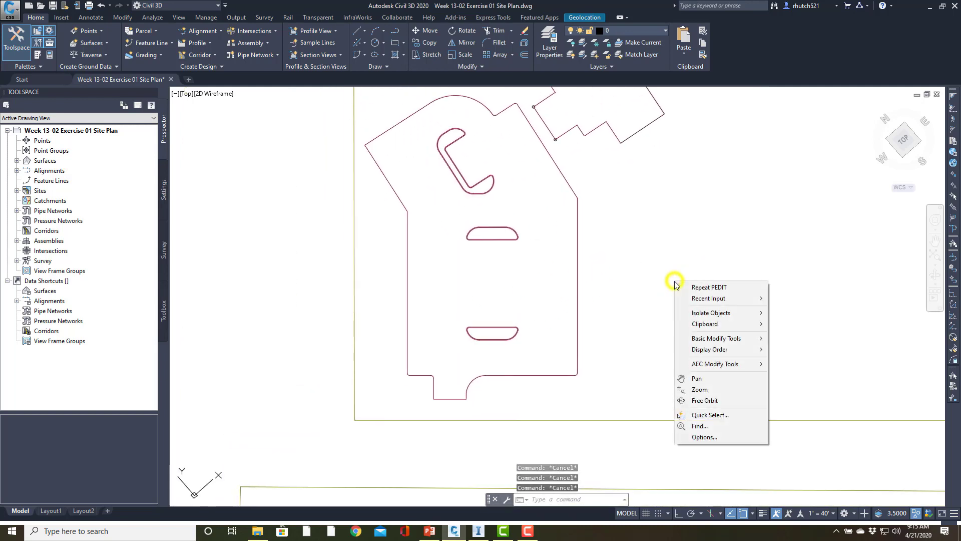
pyautogui.moveTo(698, 315)
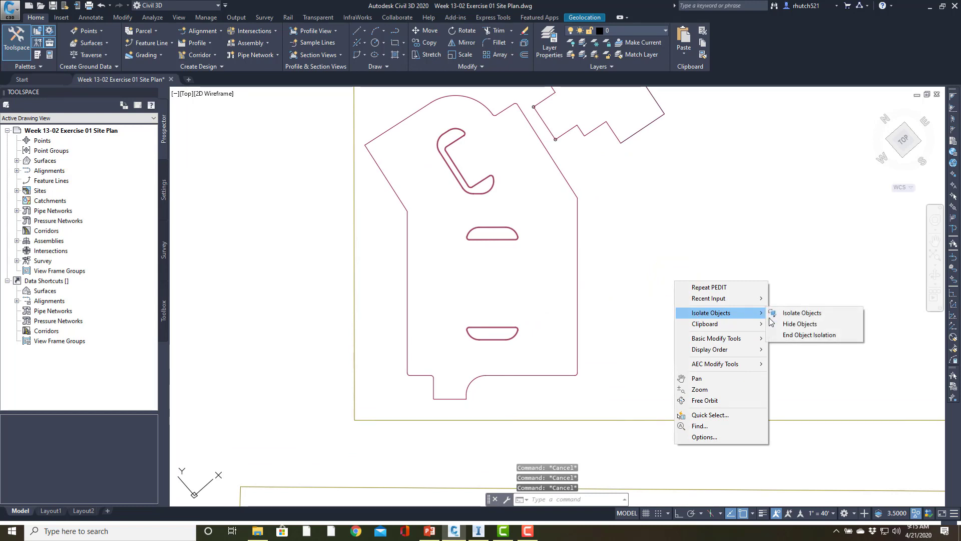
pyautogui.click(800, 336)
pyautogui.scroll(-3, 801, 335)
pyautogui.scroll(3, 579, 361)
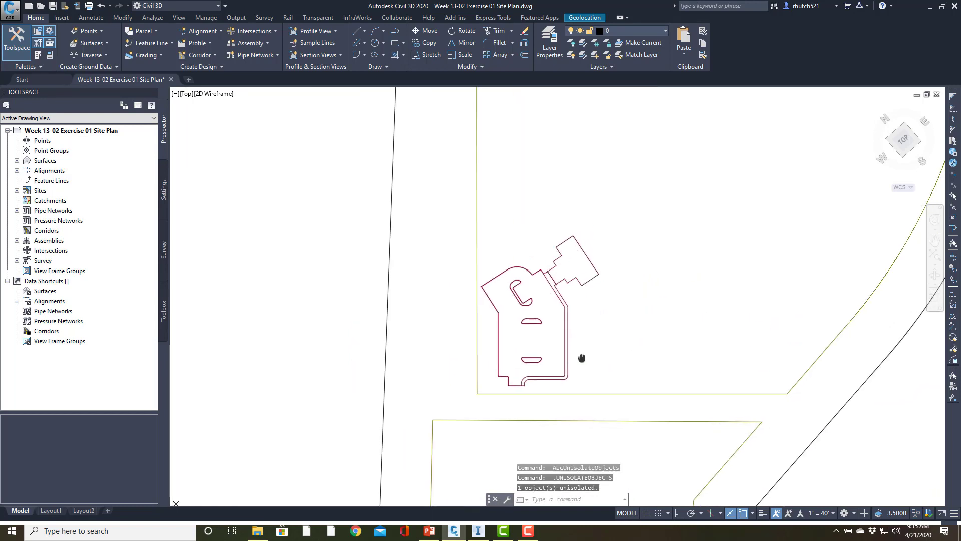
pyautogui.scroll(3, 546, 325)
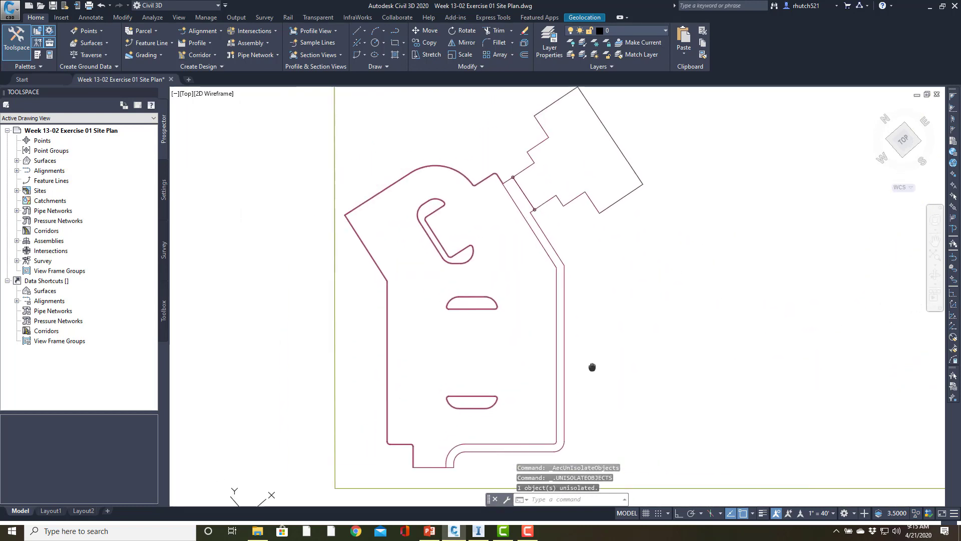
# Start MAPEXPORT in Autodesk SDF format and set the save location to the 2020 Spring folder in Documents
pyautogui.moveTo(594, 360)
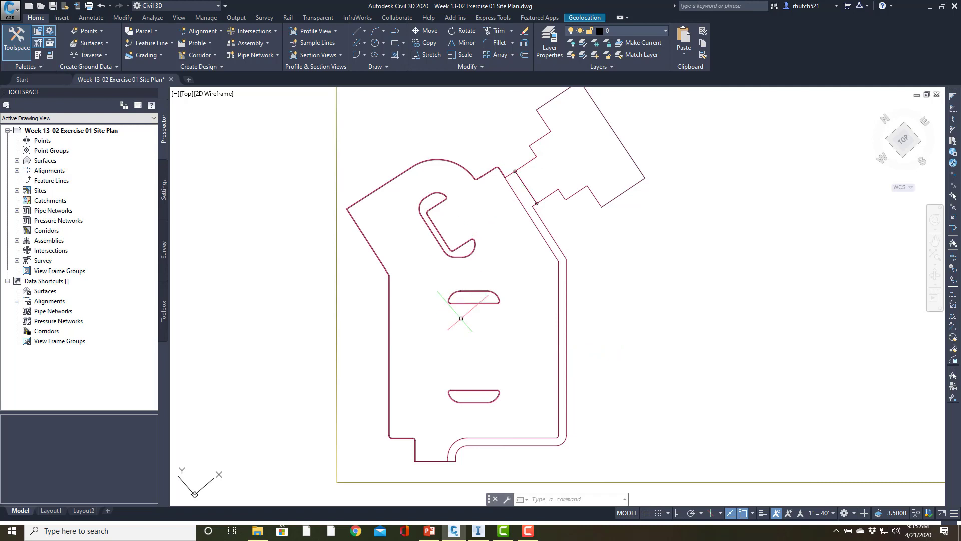
pyautogui.write('mapexpor')
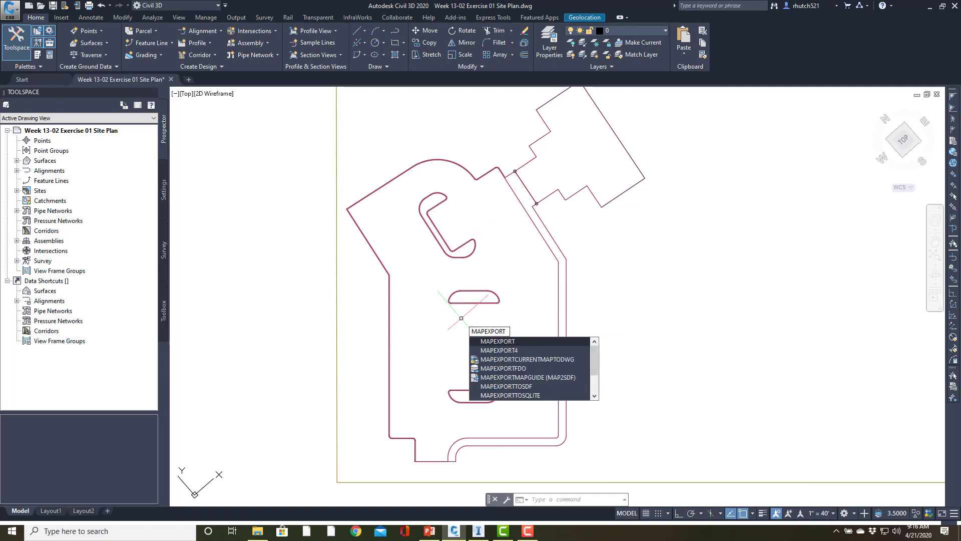
pyautogui.press('Return')
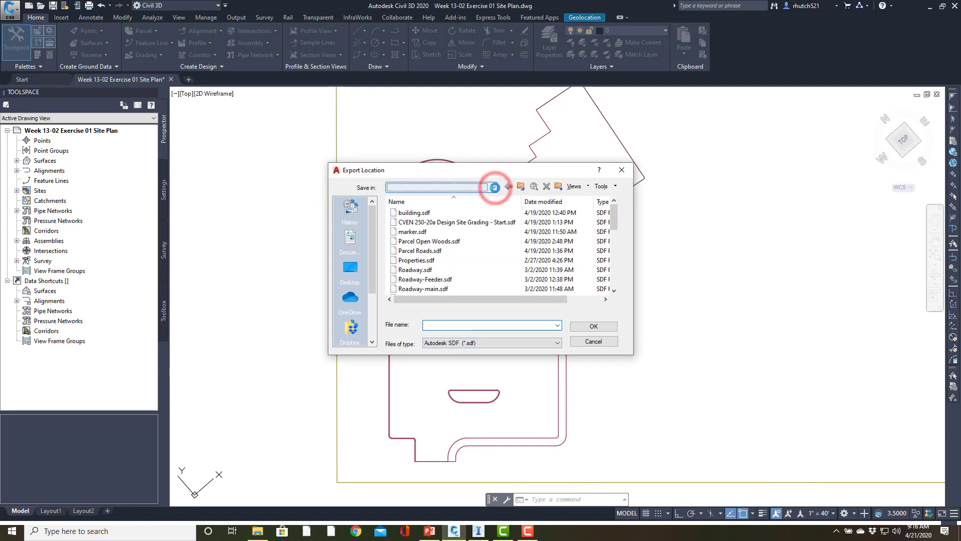
pyautogui.click(494, 187)
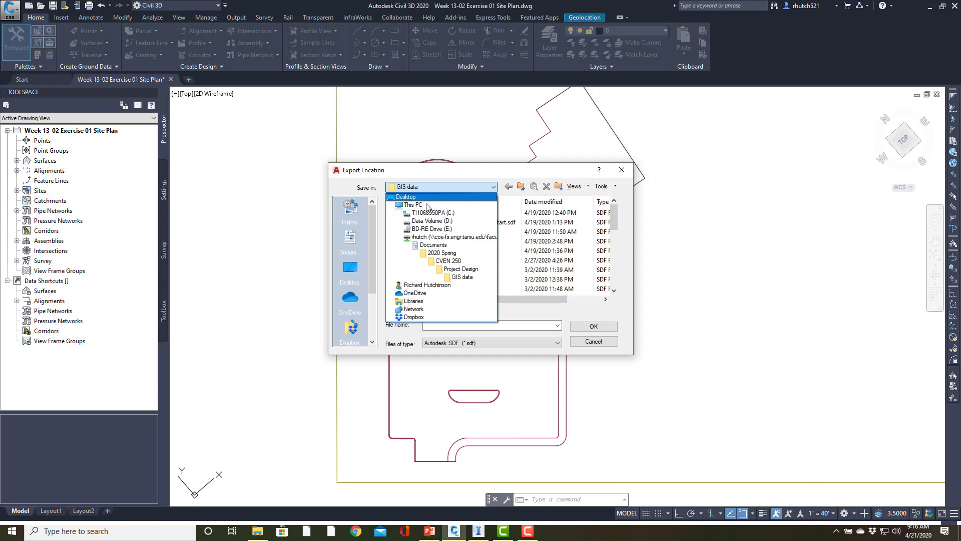
pyautogui.click(351, 241)
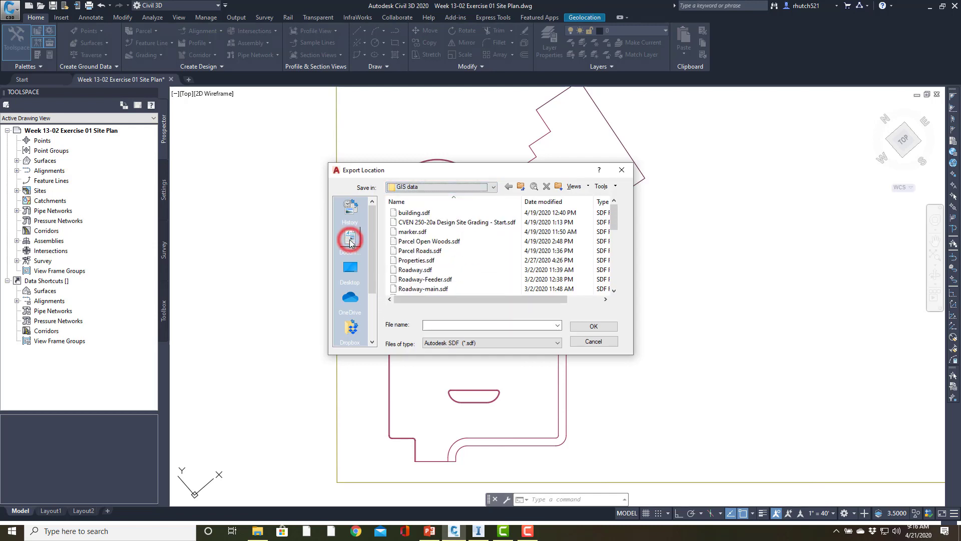
pyautogui.click(350, 241)
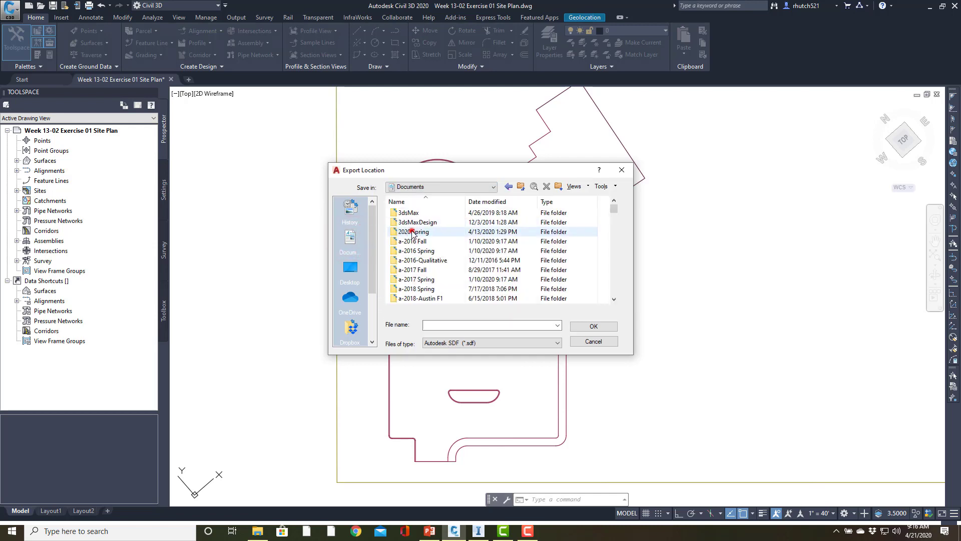
pyautogui.doubleClick(414, 231)
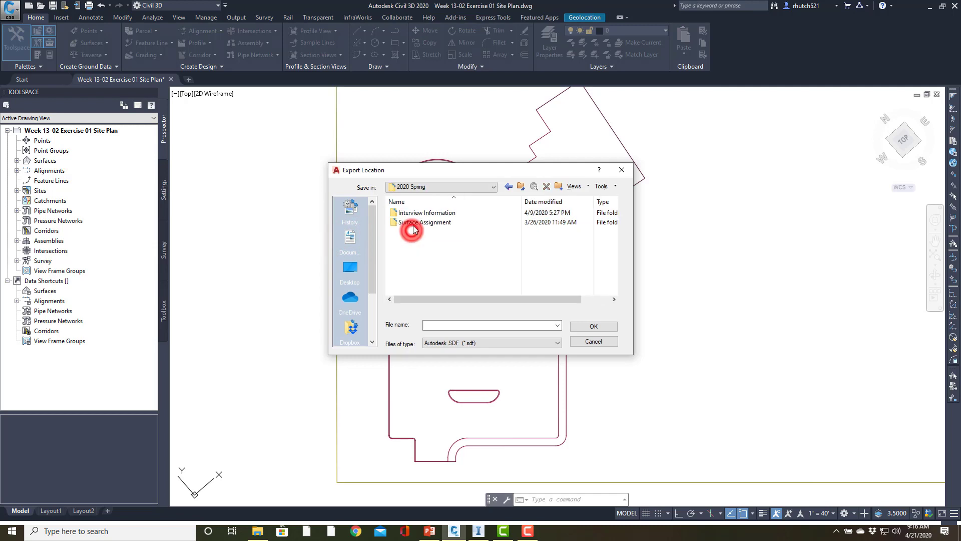
# Create a folder named Gis inside 2020 Spring and open it as the export location
pyautogui.rightClick(453, 258)
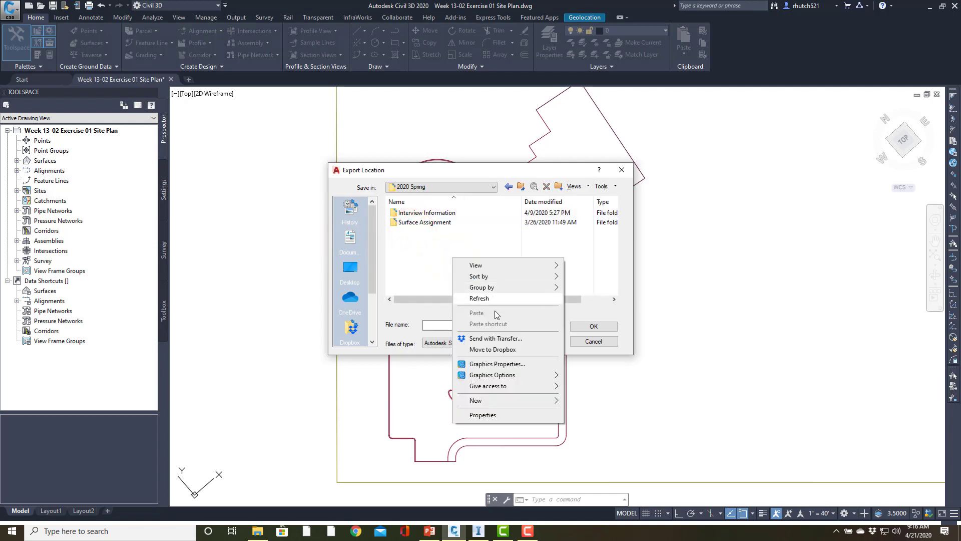
pyautogui.moveTo(494, 401)
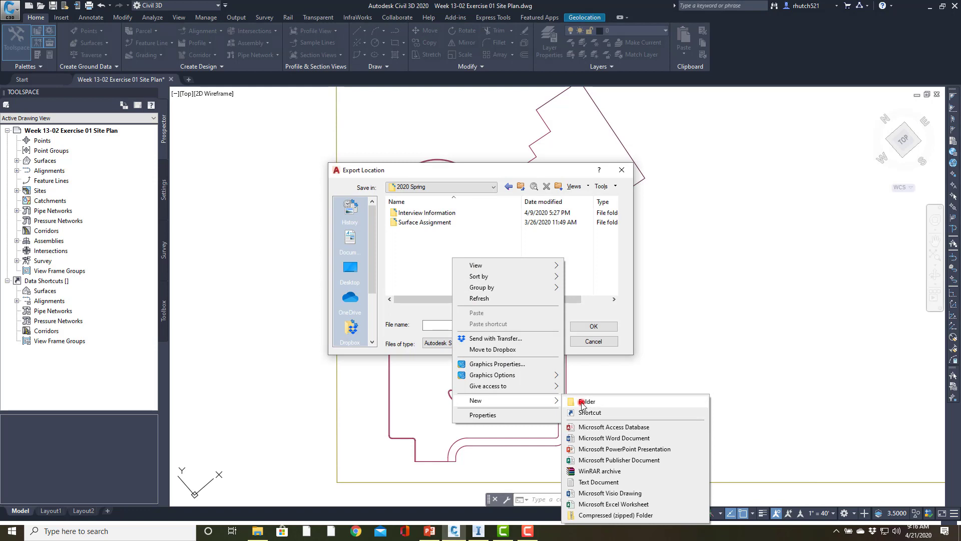
pyautogui.click(580, 401)
pyautogui.write('Gis')
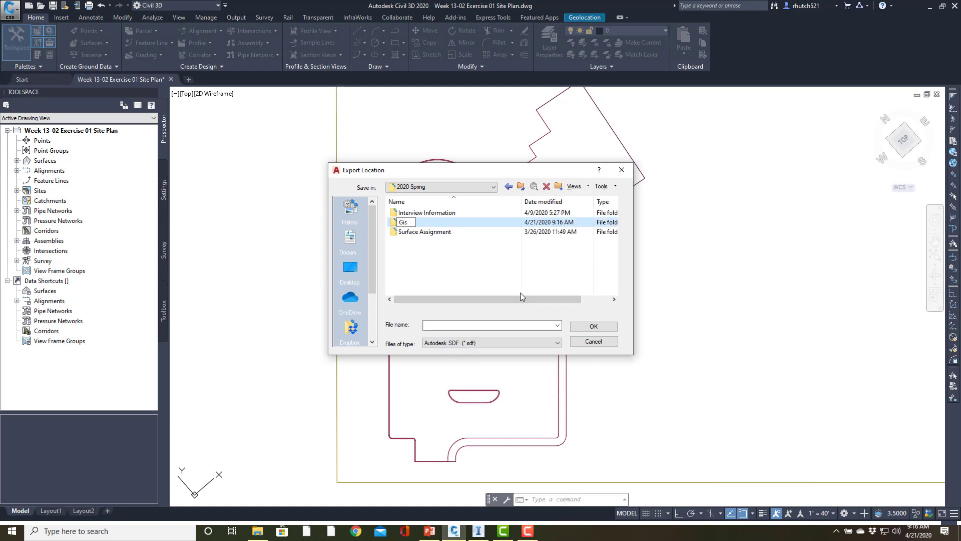
pyautogui.click(432, 267)
pyautogui.doubleClick(400, 212)
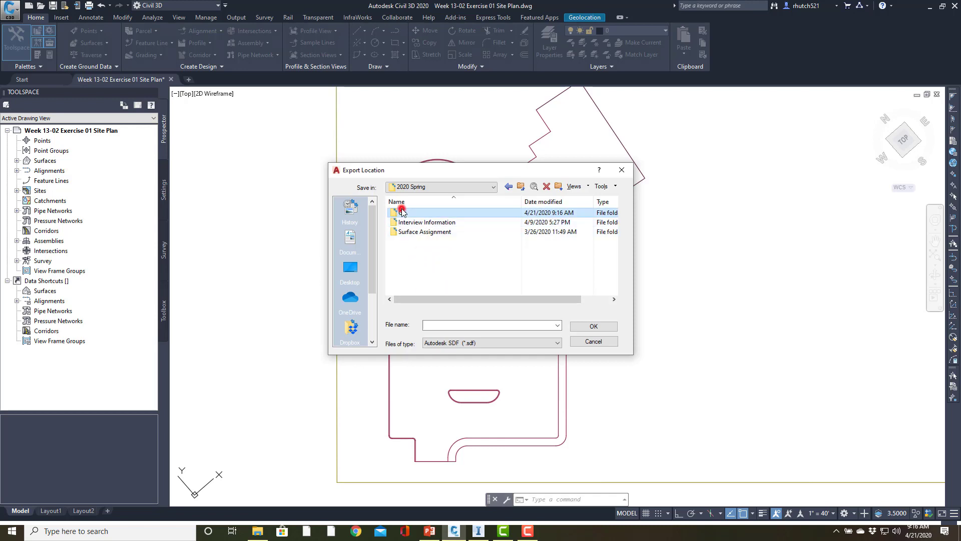
# Name the SDF export file Parking Back of Curb and manually select the closed outer curb polyline for it
pyautogui.click(449, 325)
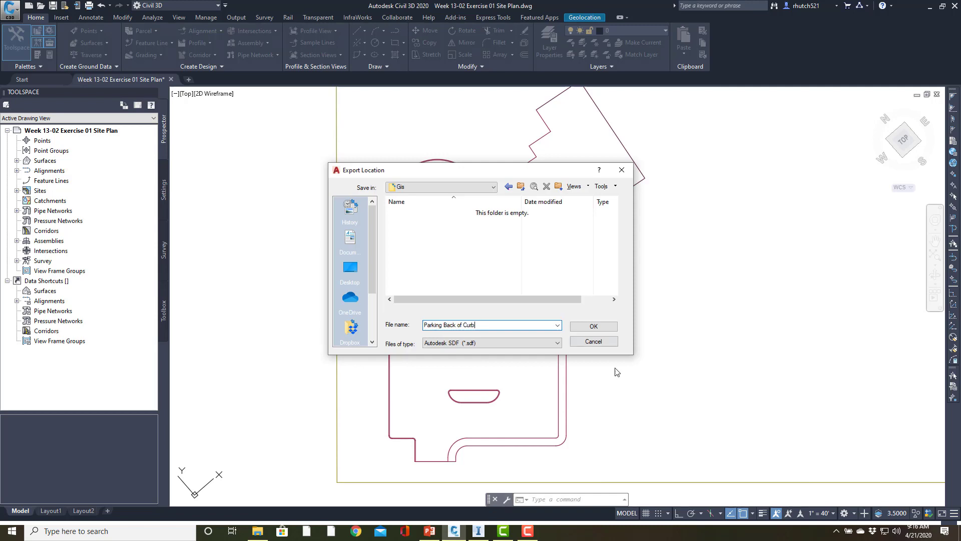
pyautogui.click(579, 325)
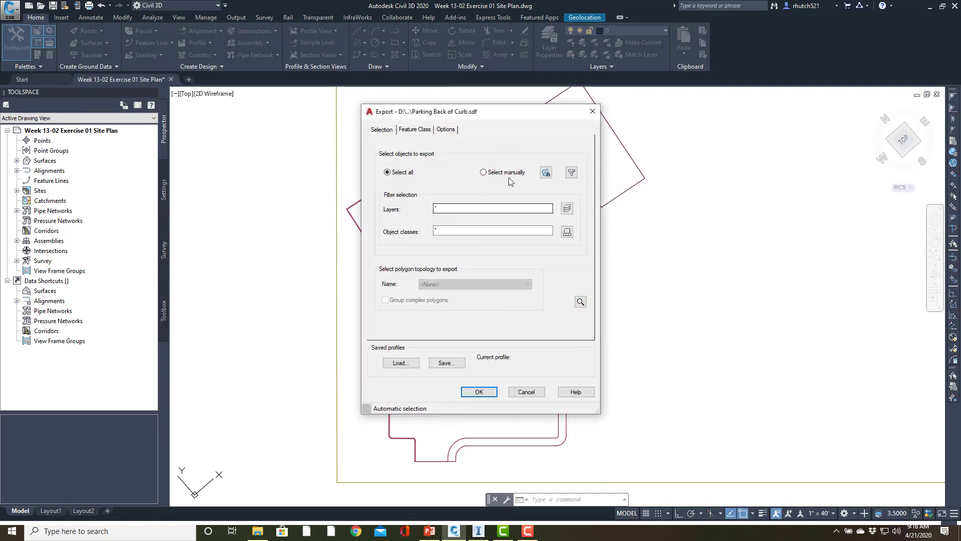
pyautogui.click(546, 172)
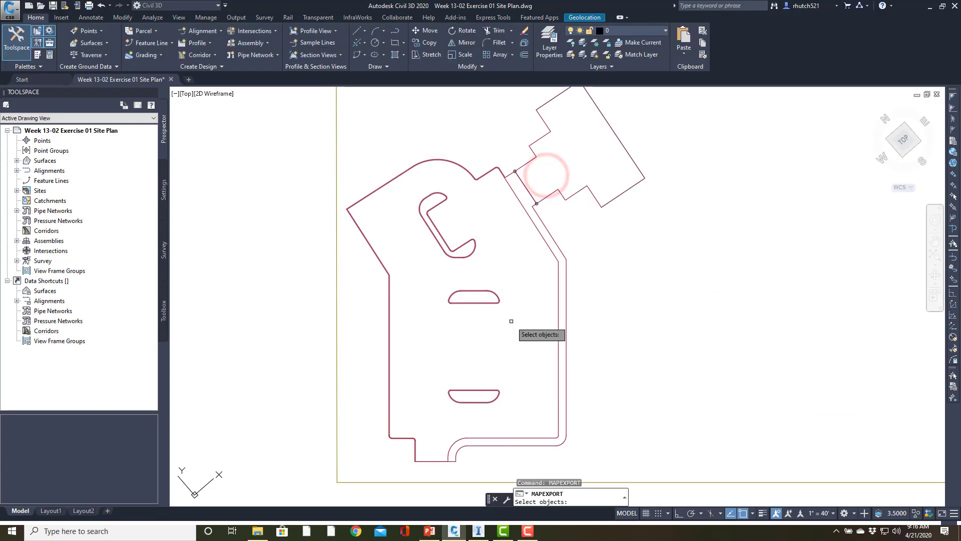
pyautogui.click(564, 395)
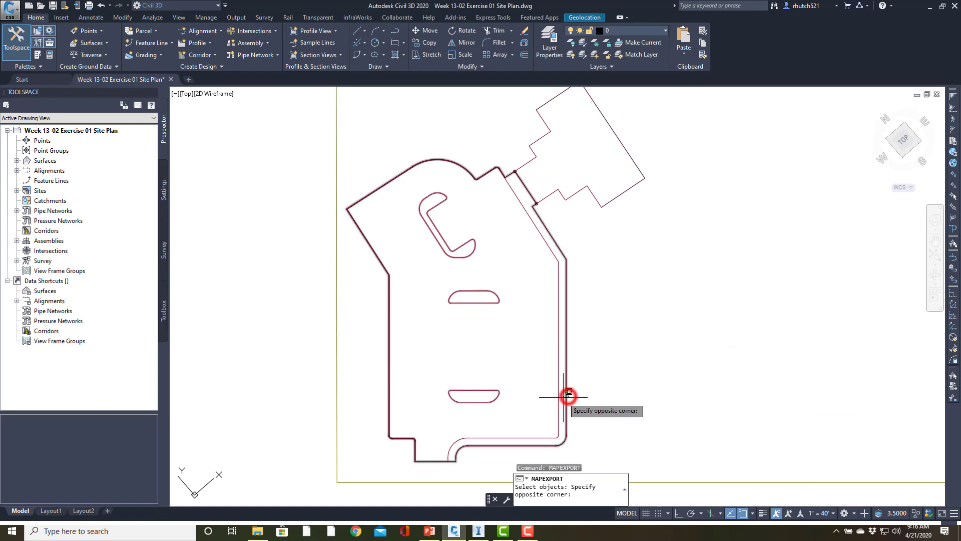
pyautogui.click(561, 398)
pyautogui.press('Return')
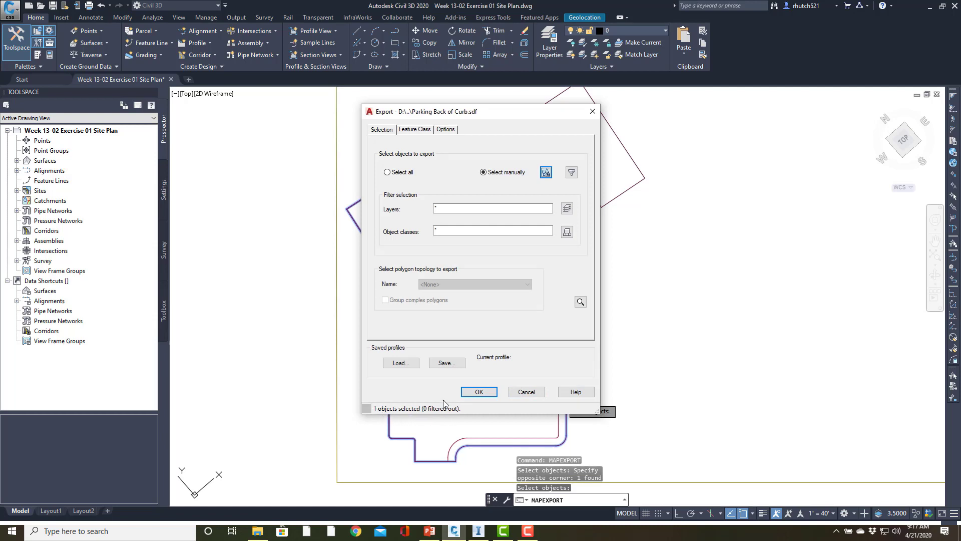
# Review the export's coordinate conversion and closed-polyline options, and run the Parking Back of Curb export
pyautogui.click(446, 131)
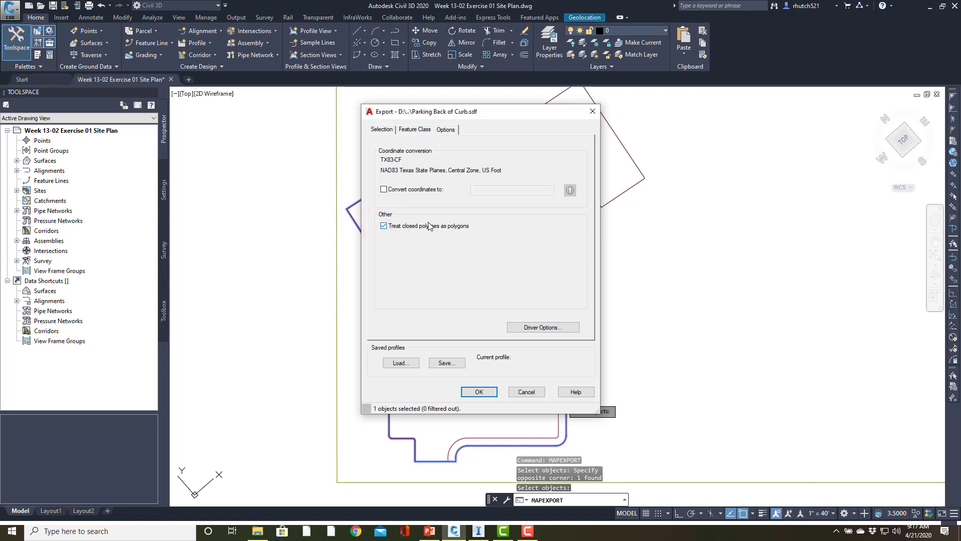
pyautogui.click(382, 131)
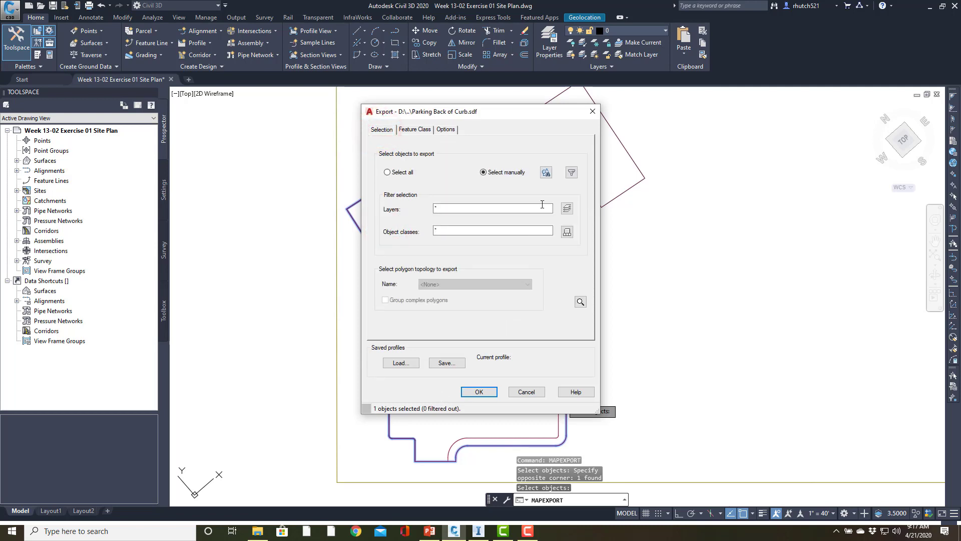
pyautogui.click(478, 392)
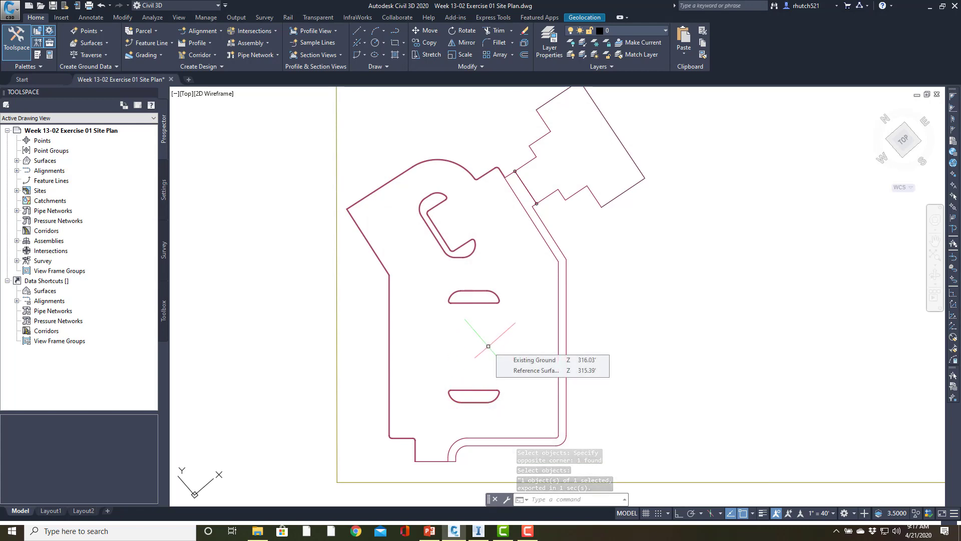
# Repeat MAPEXPORT with the file name Parking Lot EOC in the Gis folder
pyautogui.press('Return')
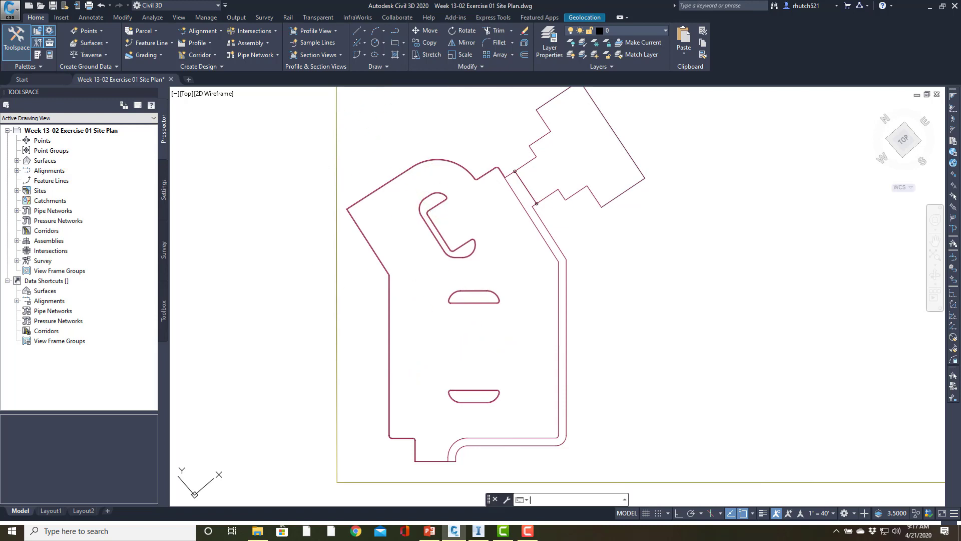
pyautogui.write('Parkinf')
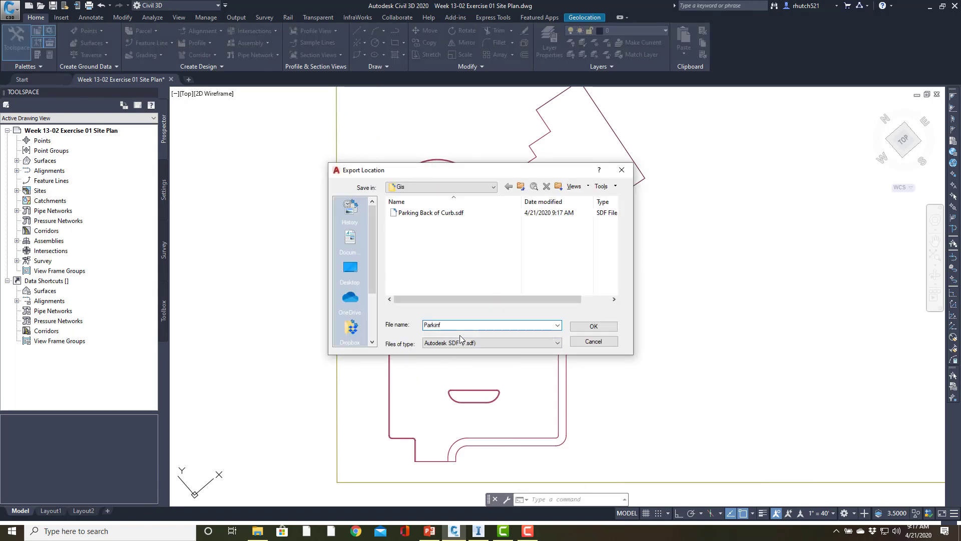
pyautogui.press('BackSpace')
pyautogui.write('g Lot EOC')
pyautogui.click(598, 325)
# Manually select the inner curb polyline and export it to the Parking Lot EOC file
pyautogui.click(545, 172)
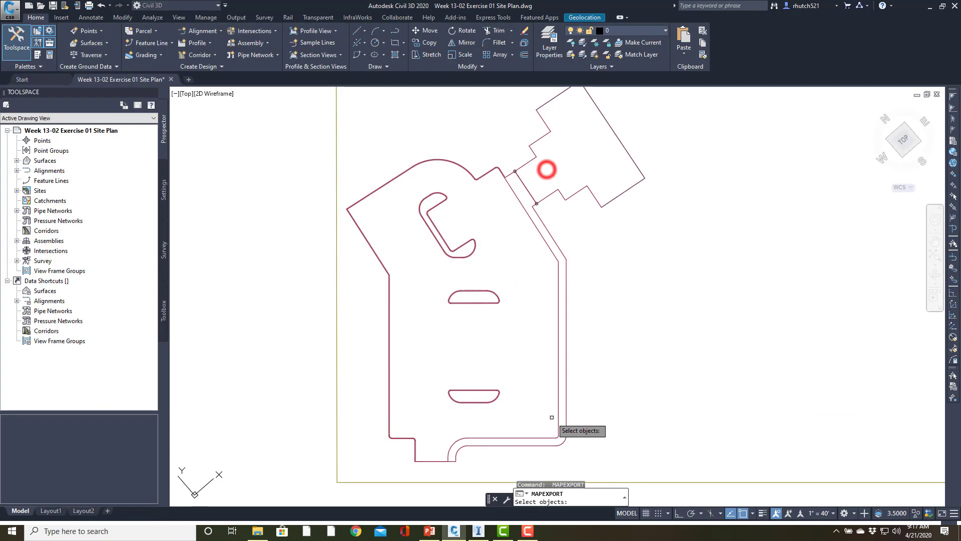
pyautogui.click(537, 439)
pyautogui.press('Return')
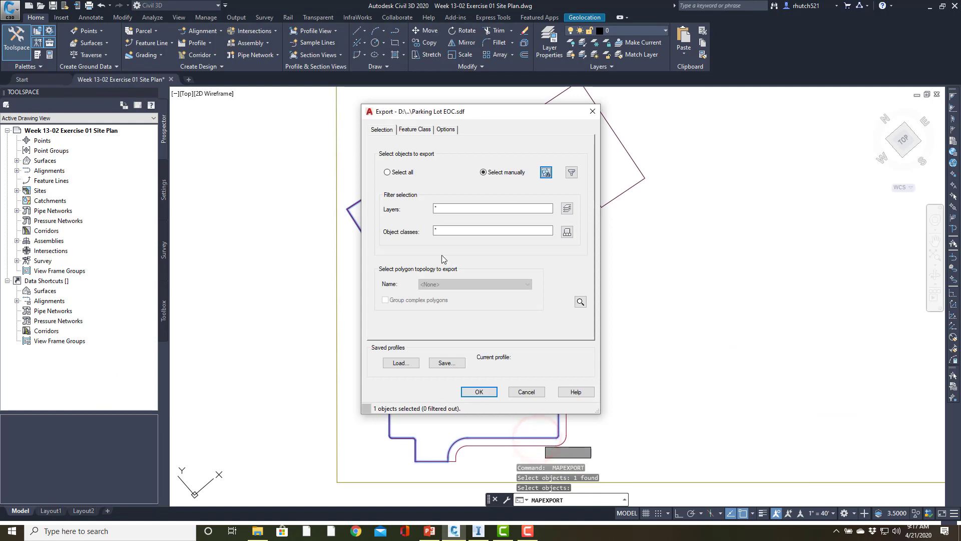
pyautogui.click(478, 392)
# Start another MAPEXPORT to the Gis folder with the file name Parking Islands
pyautogui.scroll(6, 473, 393)
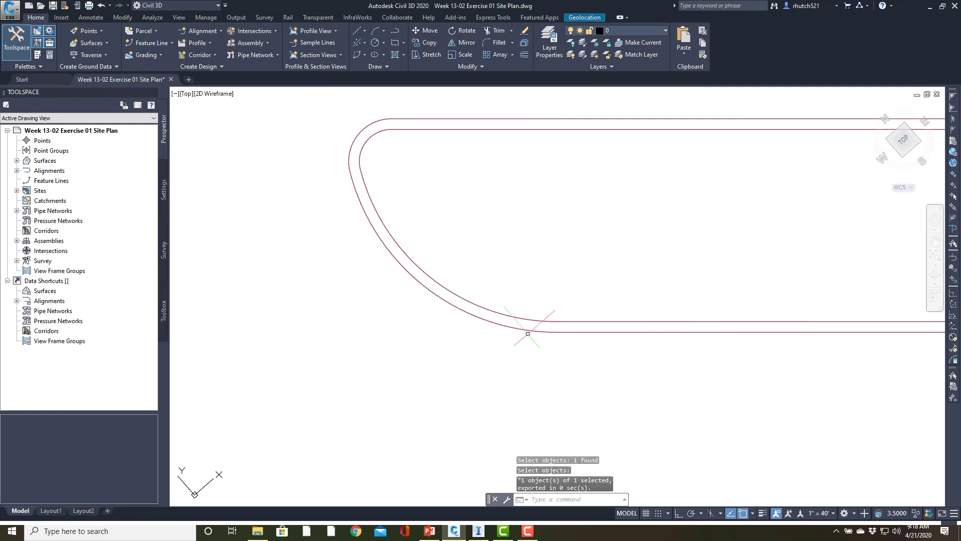
pyautogui.press('Return')
pyautogui.click(463, 326)
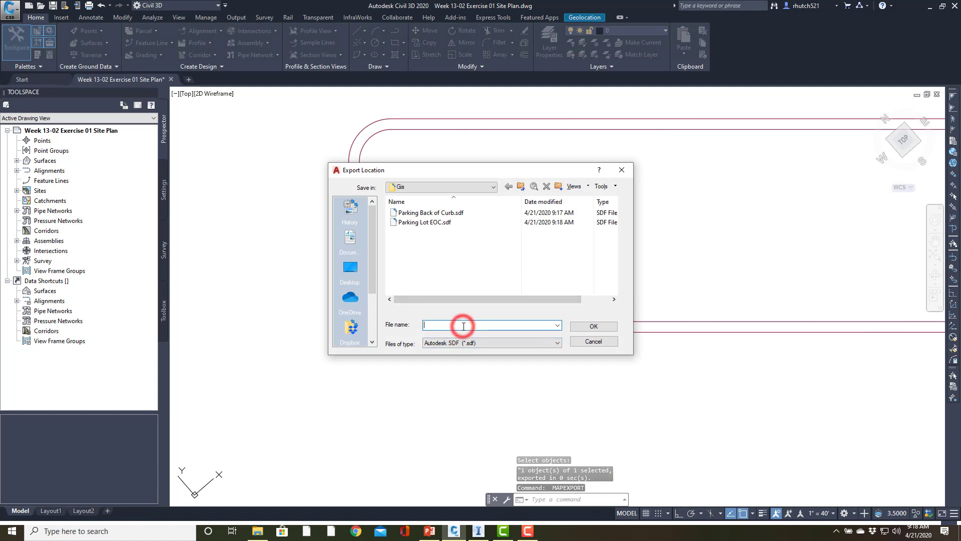
pyautogui.write('Parking ')
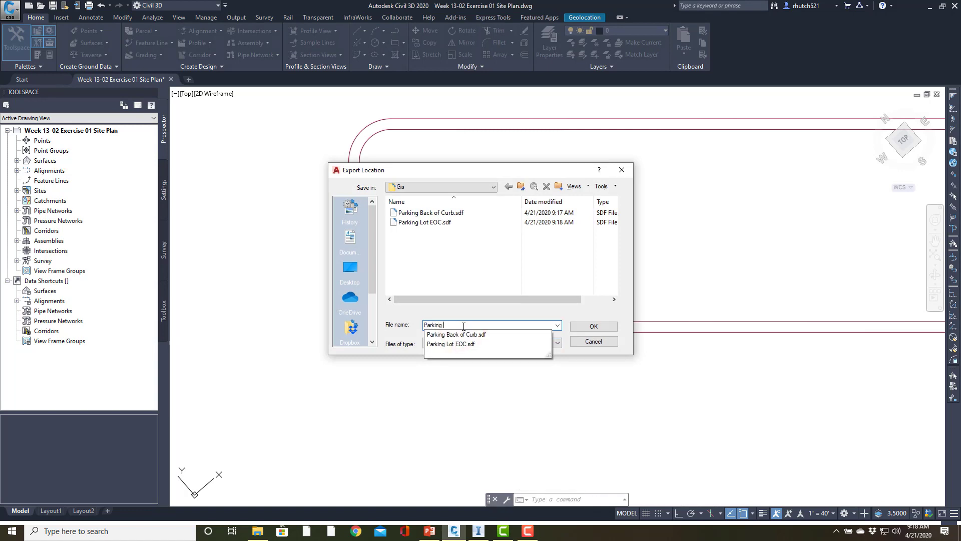
pyautogui.write('Islands')
pyautogui.click(594, 326)
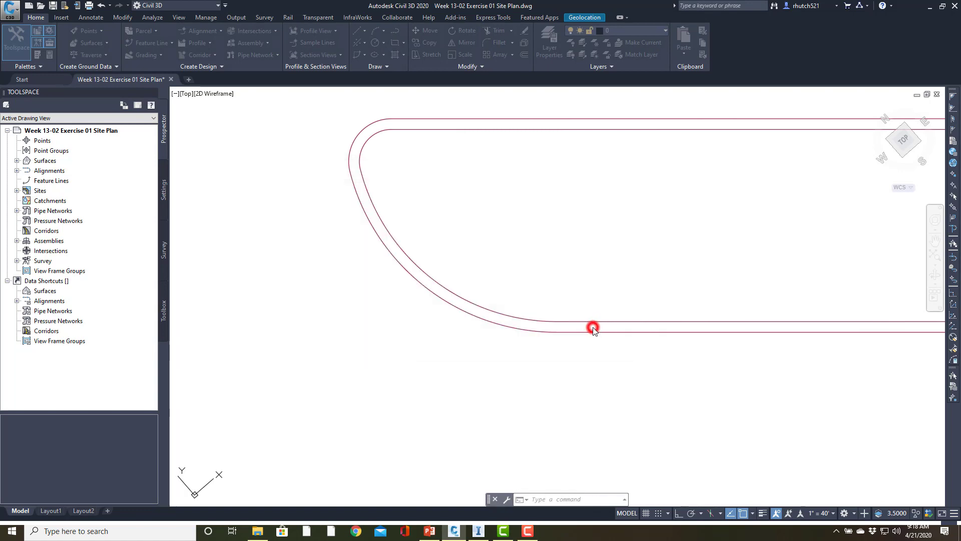
# Manually select the outer outlines of the three parking islands and export them to the Parking Islands file
pyautogui.click(577, 304)
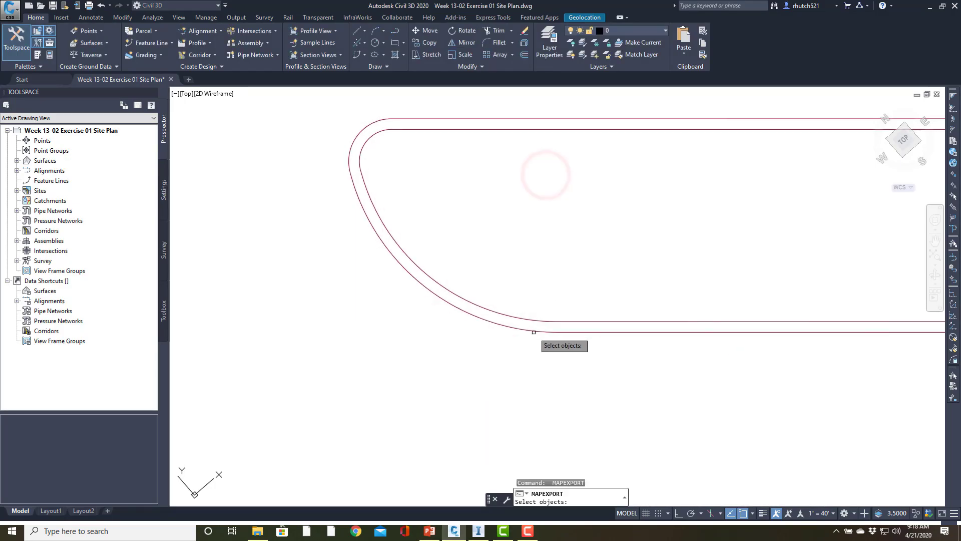
pyautogui.click(536, 331)
pyautogui.scroll(-5, 561, 245)
pyautogui.moveTo(524, 360); pyautogui.dragTo(506, 145, button='middle')
pyautogui.scroll(3, 504, 150)
pyautogui.scroll(3, 488, 192)
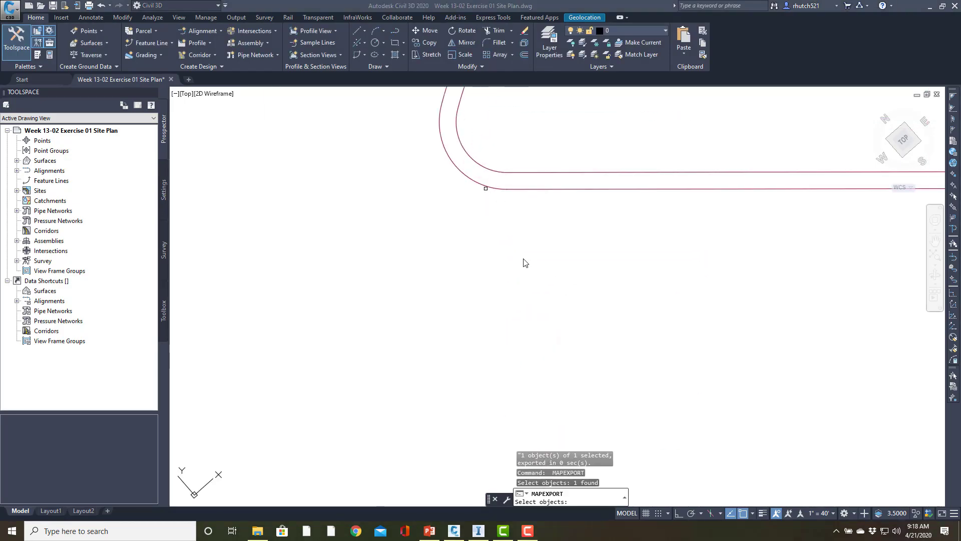
pyautogui.click(604, 189)
pyautogui.moveTo(521, 125); pyautogui.dragTo(493, 343, button='middle')
pyautogui.scroll(-5, 545, 145)
pyautogui.moveTo(546, 136); pyautogui.dragTo(518, 411, button='middle')
pyautogui.scroll(5, 543, 352)
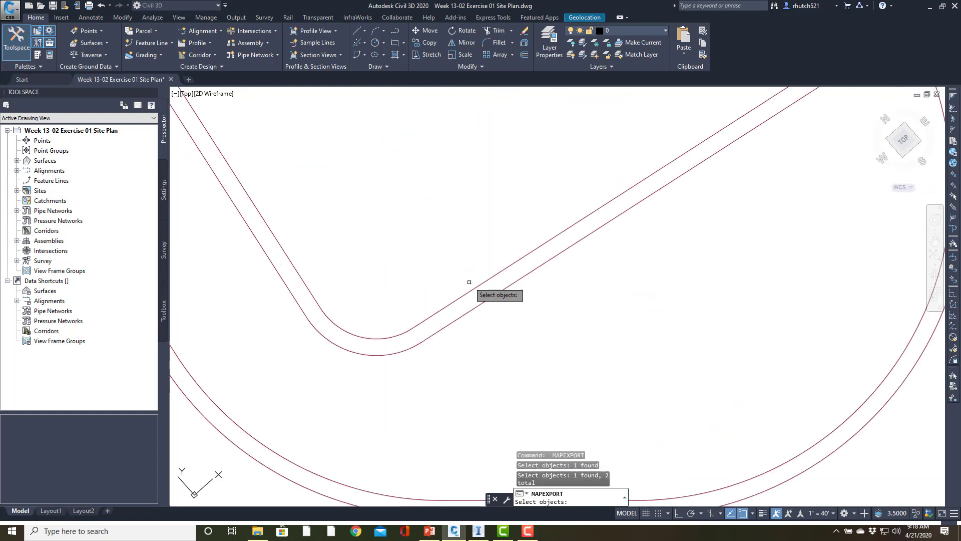
pyautogui.click(457, 299)
pyautogui.scroll(-4, 456, 300)
pyautogui.rightClick(455, 296)
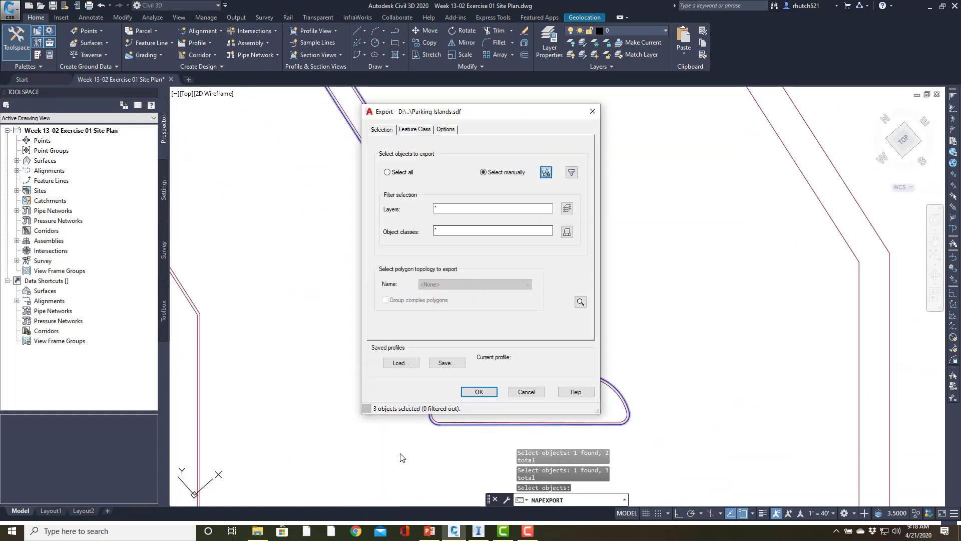
pyautogui.click(479, 392)
# Repeat MAPEXPORT with the file name parking Islands Infill in the Gis folder
pyautogui.press('Return')
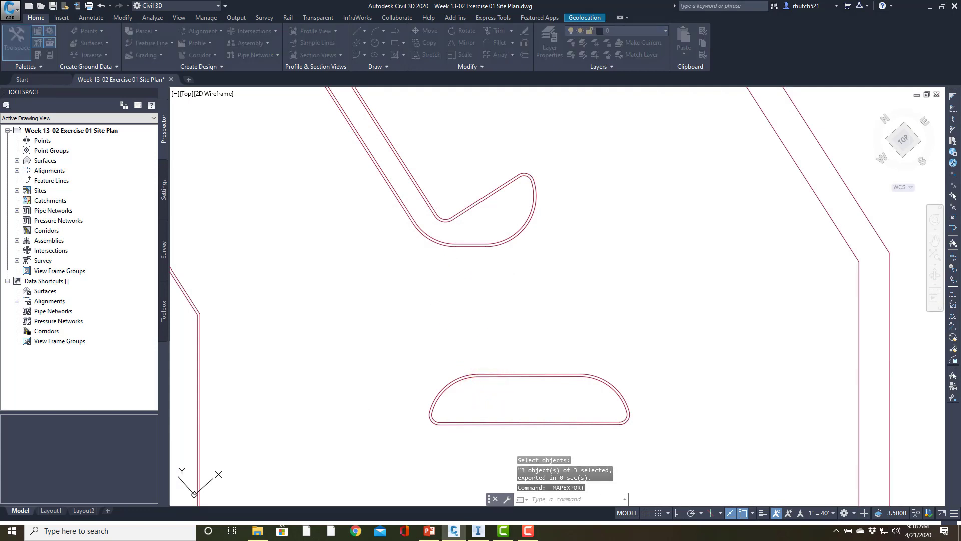
pyautogui.write('parking')
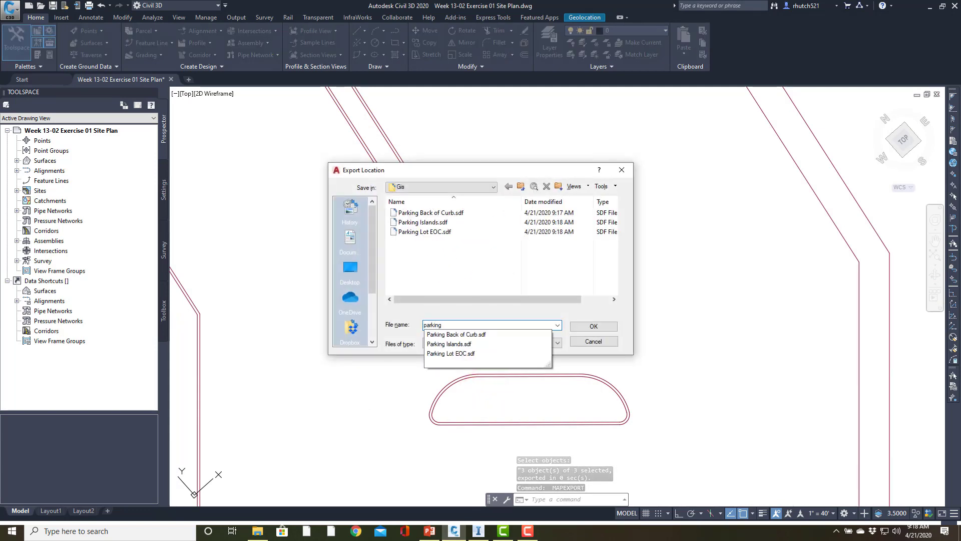
pyautogui.write(' Islands Inf')
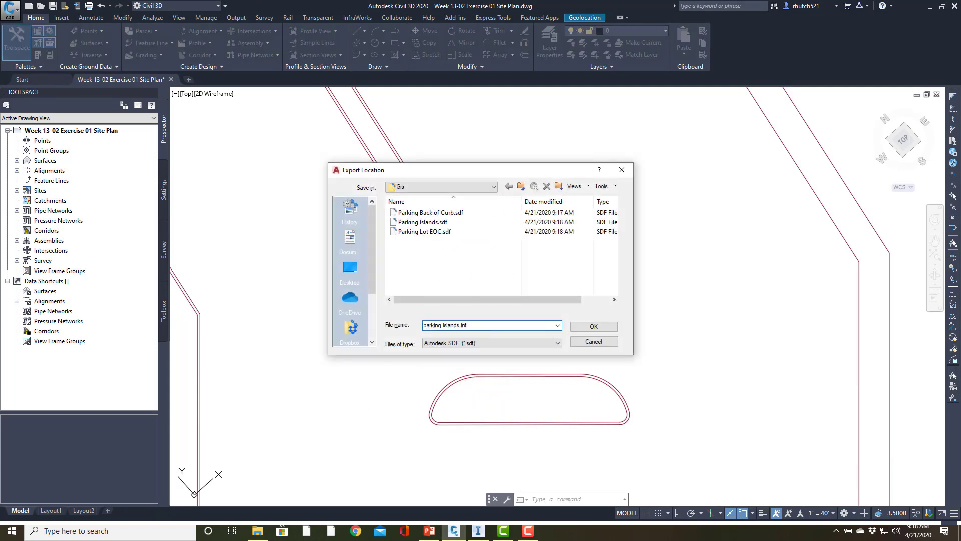
pyautogui.click(585, 326)
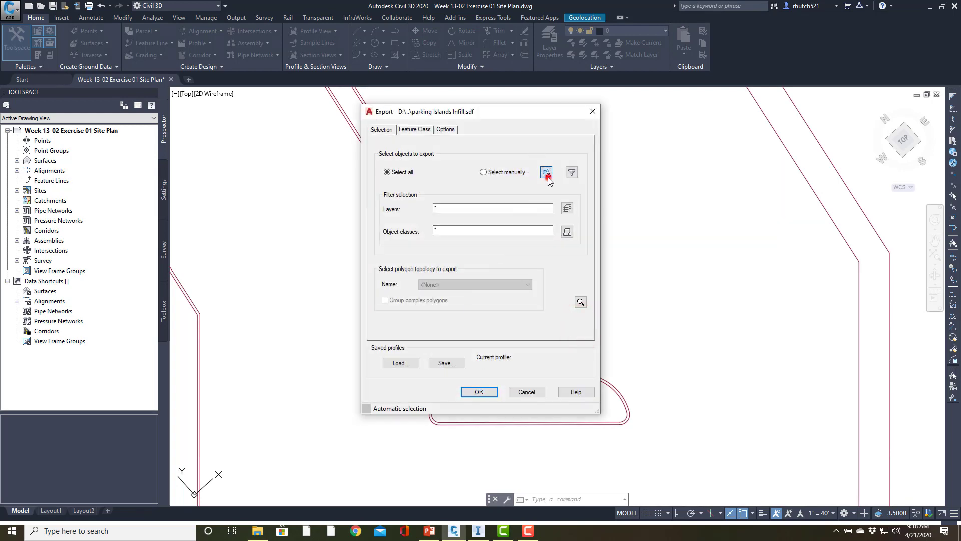
# Manually select the inner outlines of the three parking islands and export them to the parking Islands Infill file
pyautogui.click(545, 173)
pyautogui.click(476, 244)
pyautogui.click(485, 377)
pyautogui.moveTo(398, 434); pyautogui.dragTo(446, 152, button='middle')
pyautogui.moveTo(404, 333); pyautogui.dragTo(419, 158, button='middle')
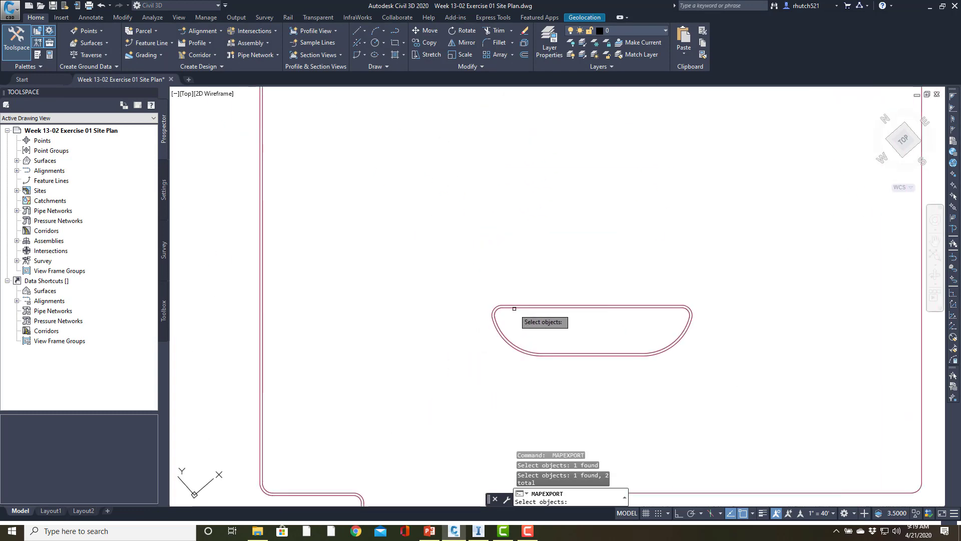
pyautogui.click(514, 308)
pyautogui.press('Return')
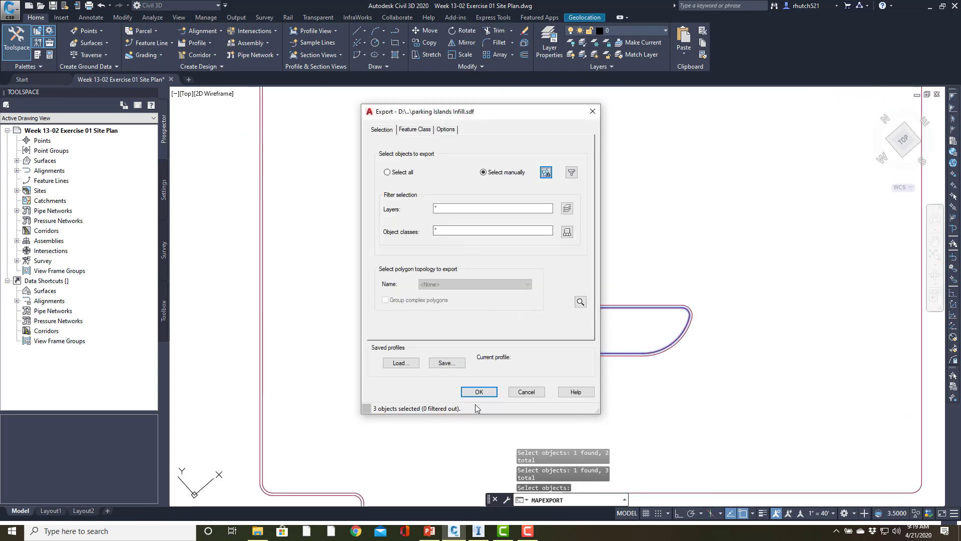
pyautogui.click(478, 391)
pyautogui.scroll(-3, 546, 275)
pyautogui.scroll(5, 581, 298)
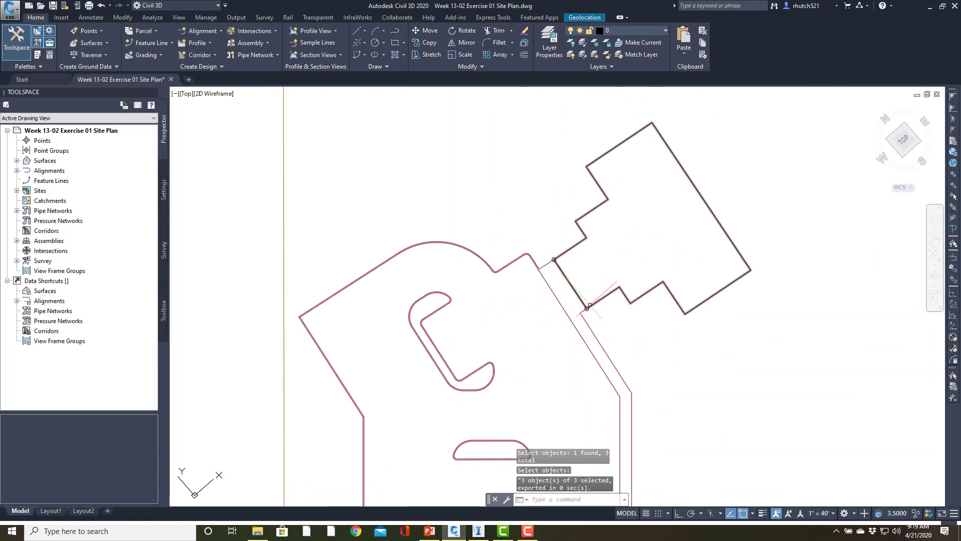
pyautogui.press('Return')
pyautogui.click(511, 325)
pyautogui.write('Sadie Thoma Buildi')
pyautogui.click(582, 327)
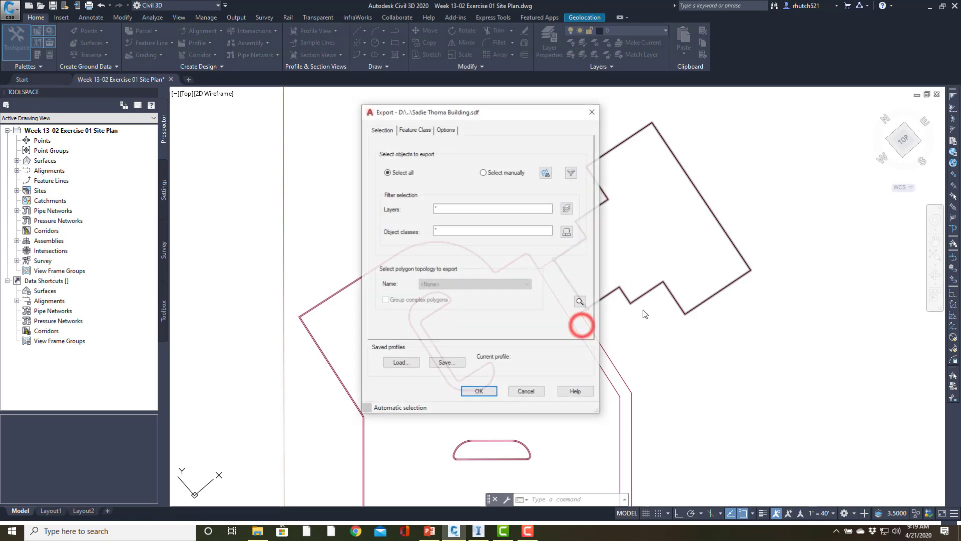
pyautogui.click(575, 305)
pyautogui.click(603, 298)
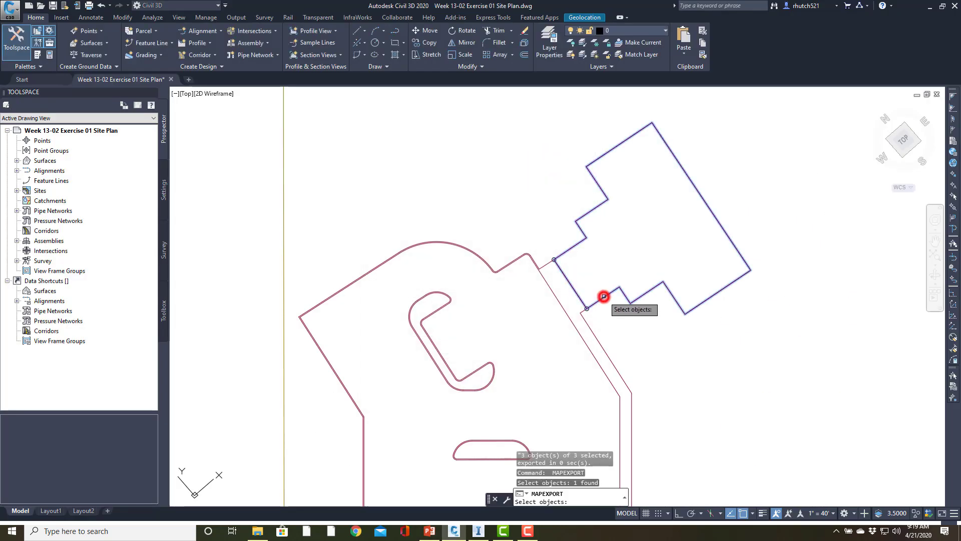
pyautogui.press('Return')
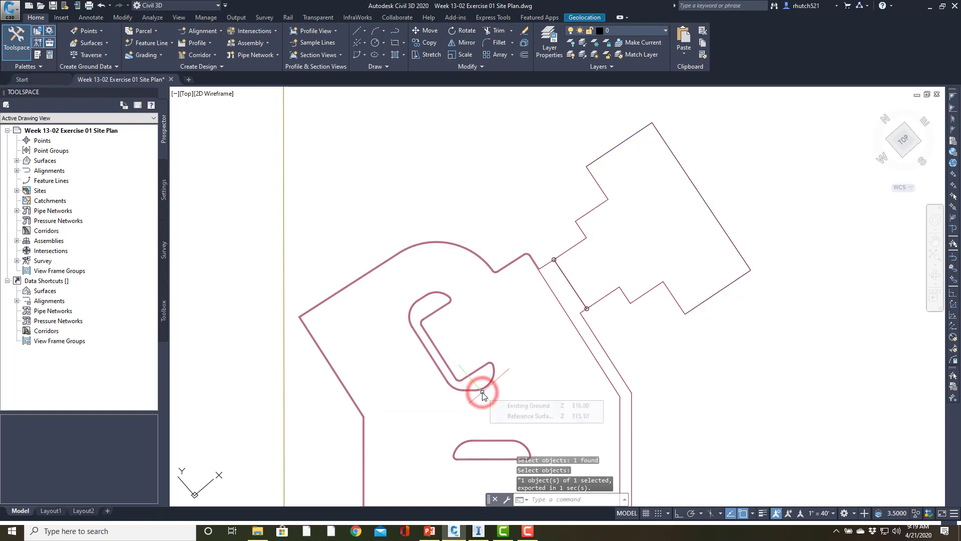
# Turn on the layers 0-Parking Islands and 0-Parking Bays
pyautogui.scroll(-4, 523, 290)
pyautogui.click(642, 36)
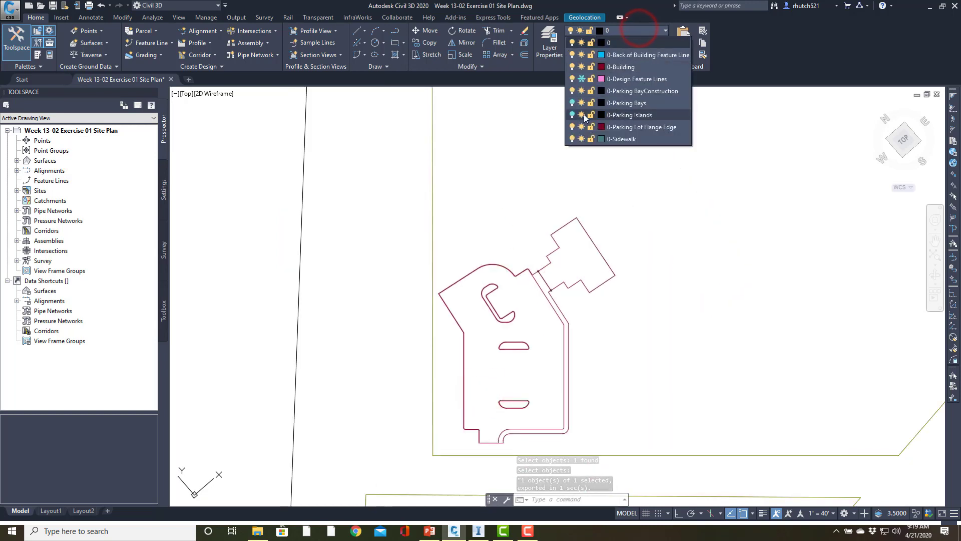
pyautogui.click(572, 115)
pyautogui.click(572, 103)
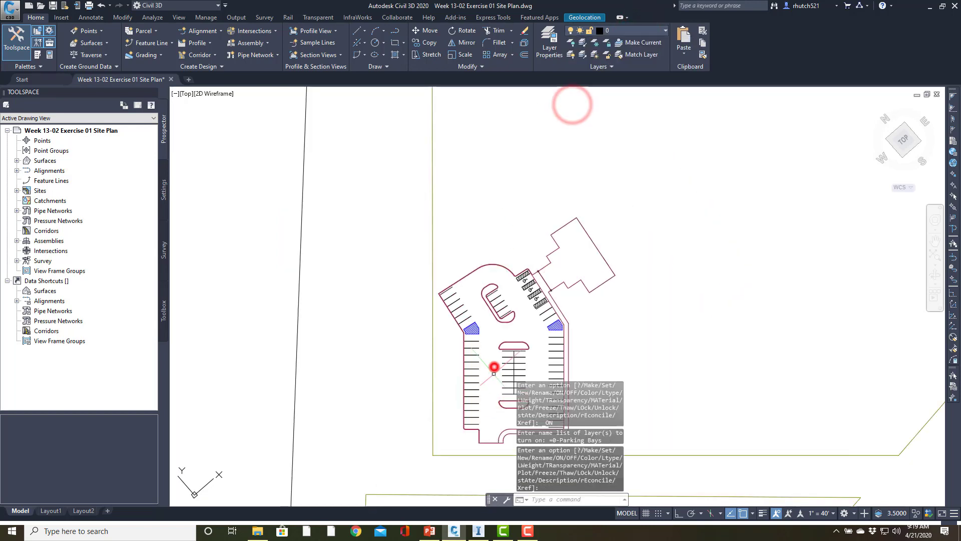
# Select sample parking stripes and accessible-bay markings with crossing windows, and extend the selection to all similar objects
pyautogui.scroll(5, 494, 365)
pyautogui.click(452, 353)
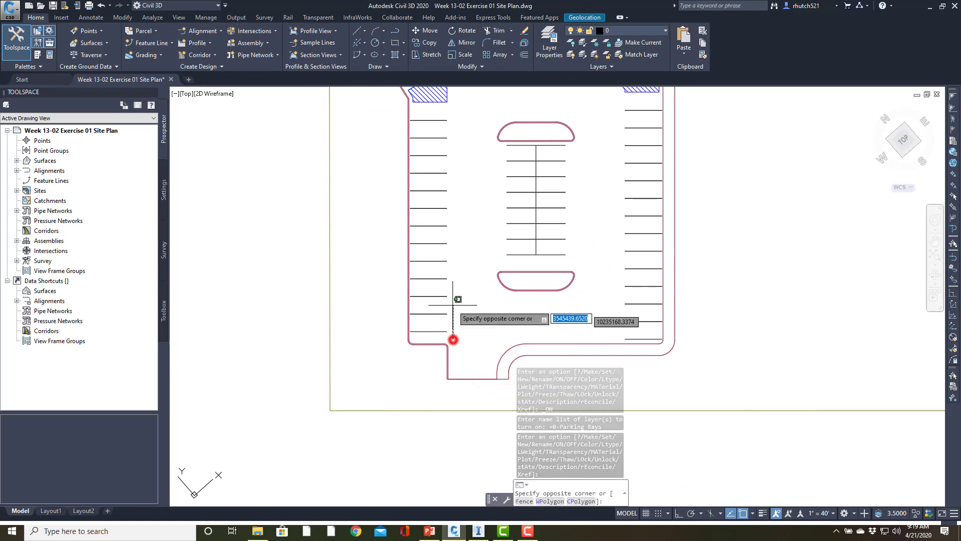
pyautogui.click(429, 114)
pyautogui.moveTo(584, 196); pyautogui.dragTo(588, 499, button='middle')
pyautogui.click(456, 372)
pyautogui.click(433, 440)
pyautogui.scroll(5, 591, 322)
pyautogui.click(618, 279)
pyautogui.click(512, 360)
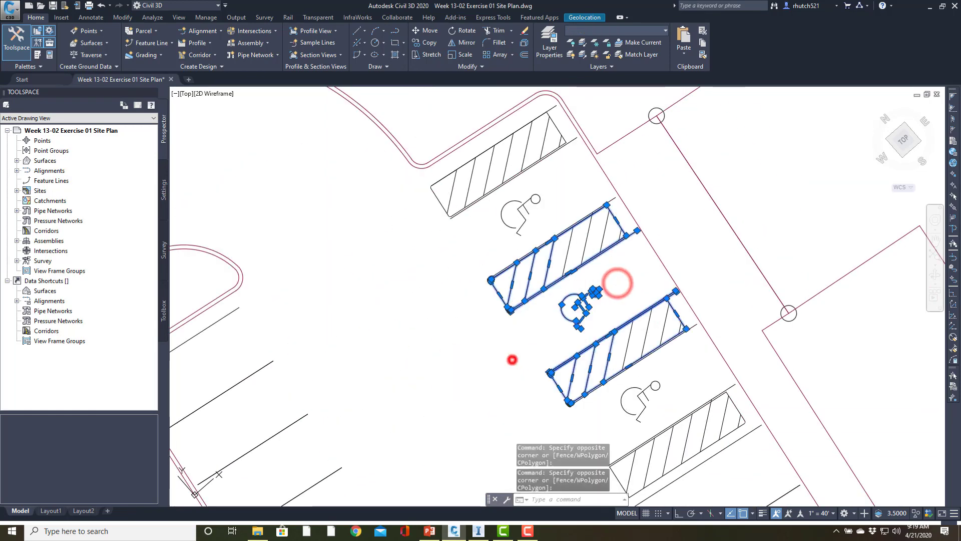
pyautogui.rightClick(425, 291)
pyautogui.click(466, 405)
# Start MAPEXPORT on the selected parking markings with the file name Parking Stripes in the Gis folder
pyautogui.scroll(-5, 383, 295)
pyautogui.moveTo(386, 296); pyautogui.dragTo(527, 94, button='middle')
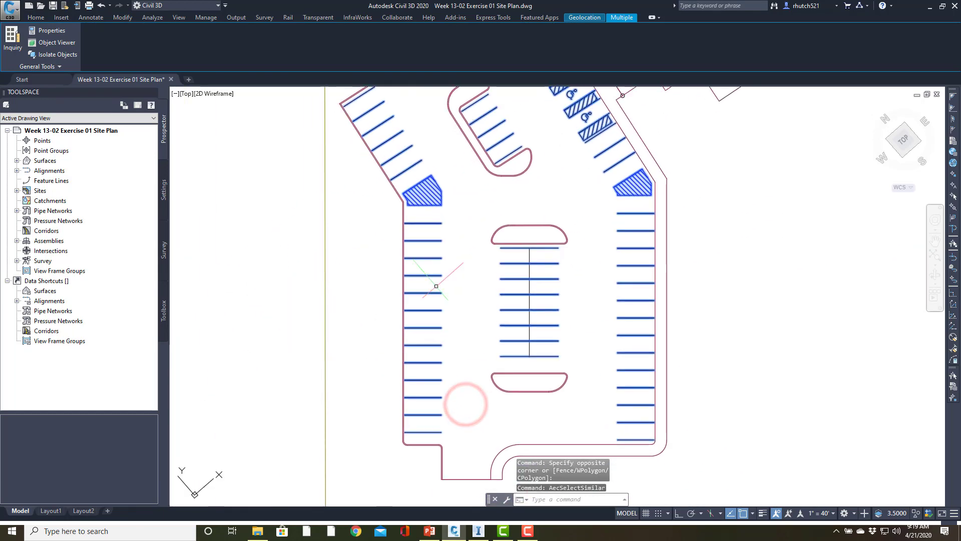
pyautogui.write('mapexport')
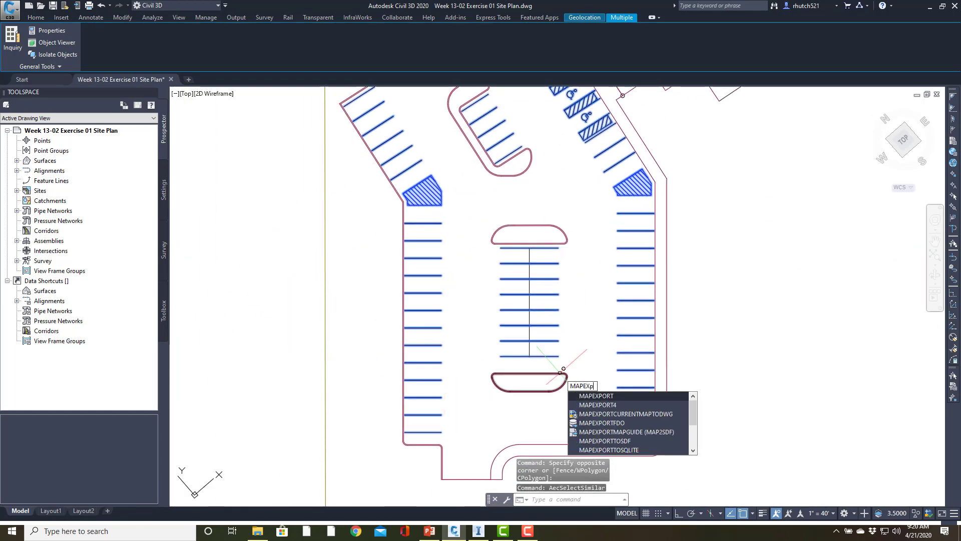
pyautogui.press('Return')
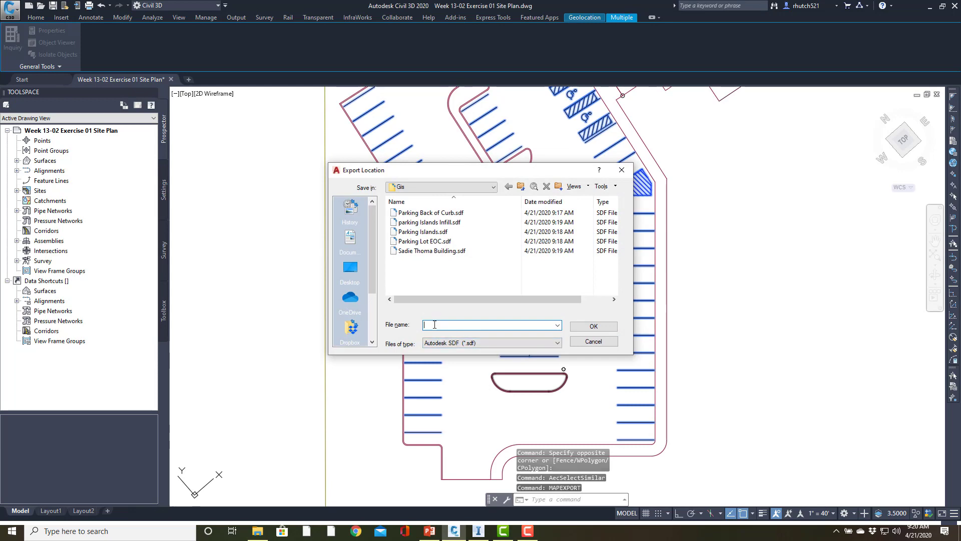
pyautogui.write('Parking ')
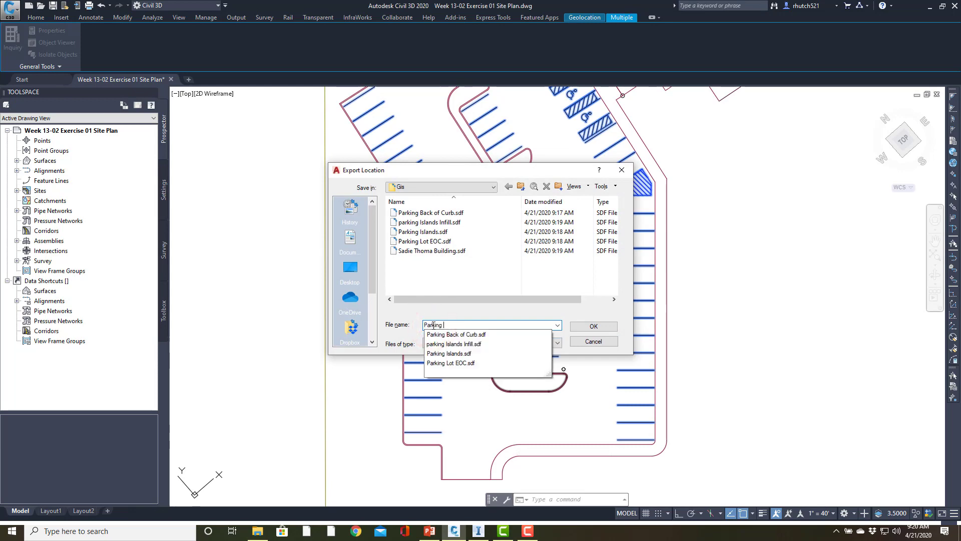
pyautogui.write('Stripes')
pyautogui.click(593, 326)
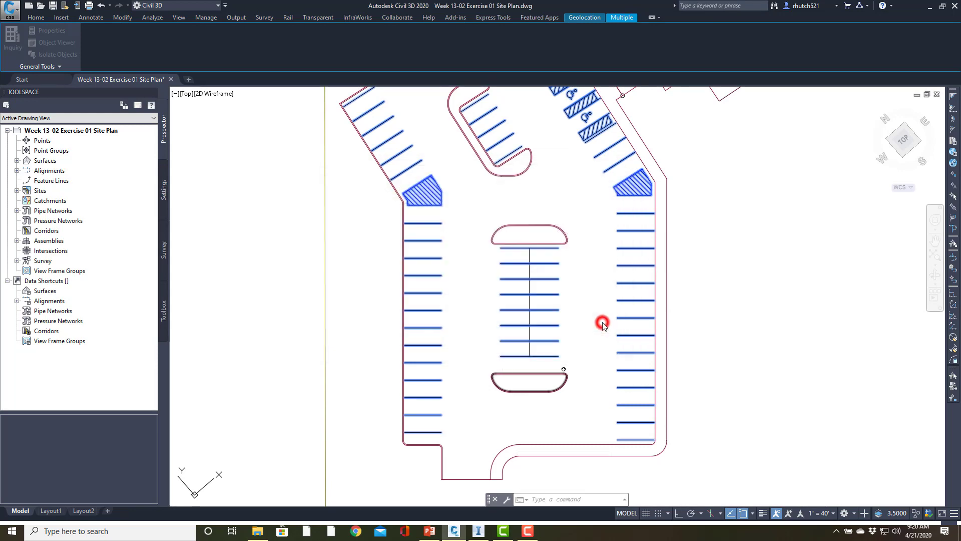
# Reuse the previous selection as the manually selected export objects and run the Parking Stripes export
pyautogui.click(542, 168)
pyautogui.write('p')
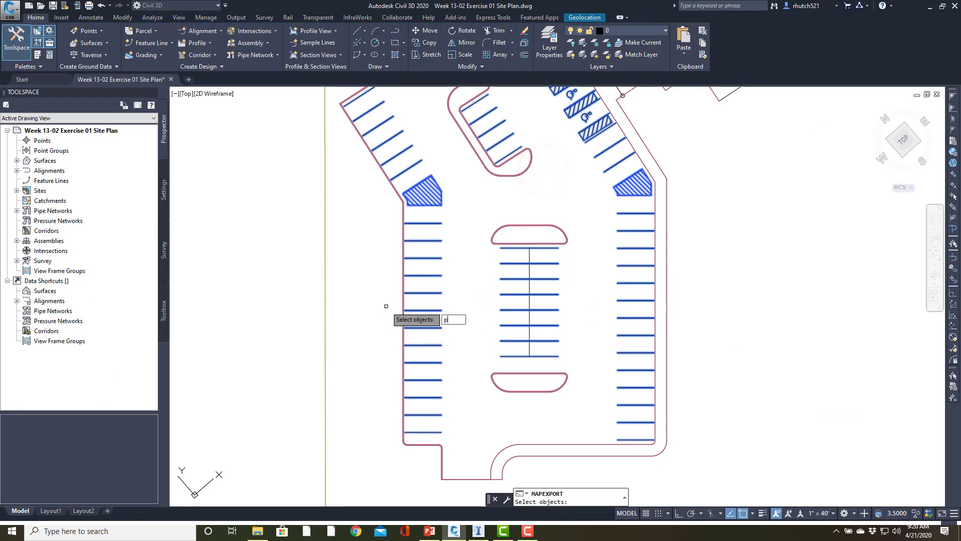
pyautogui.press('Return')
pyautogui.press('Return')
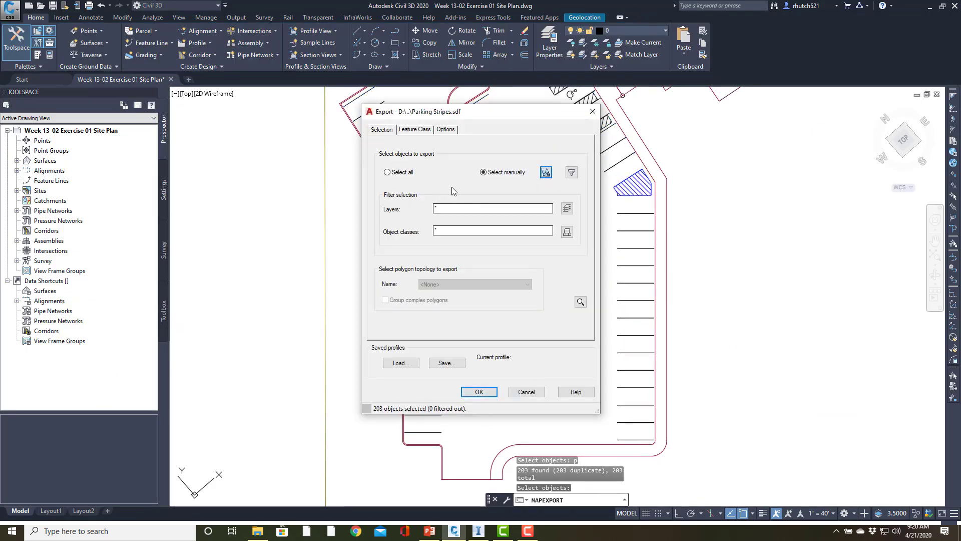
pyautogui.click(479, 392)
pyautogui.scroll(-4, 486, 390)
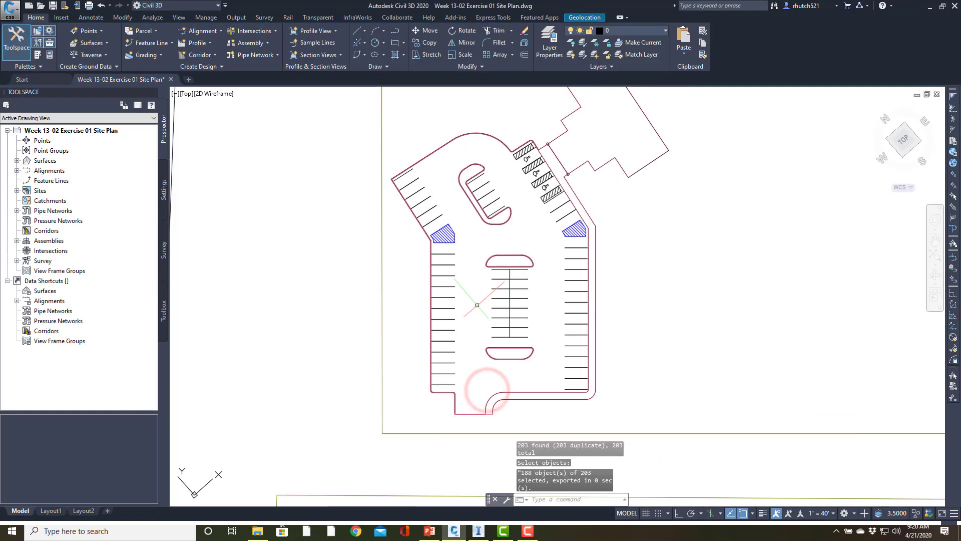
pyautogui.scroll(4, 475, 298)
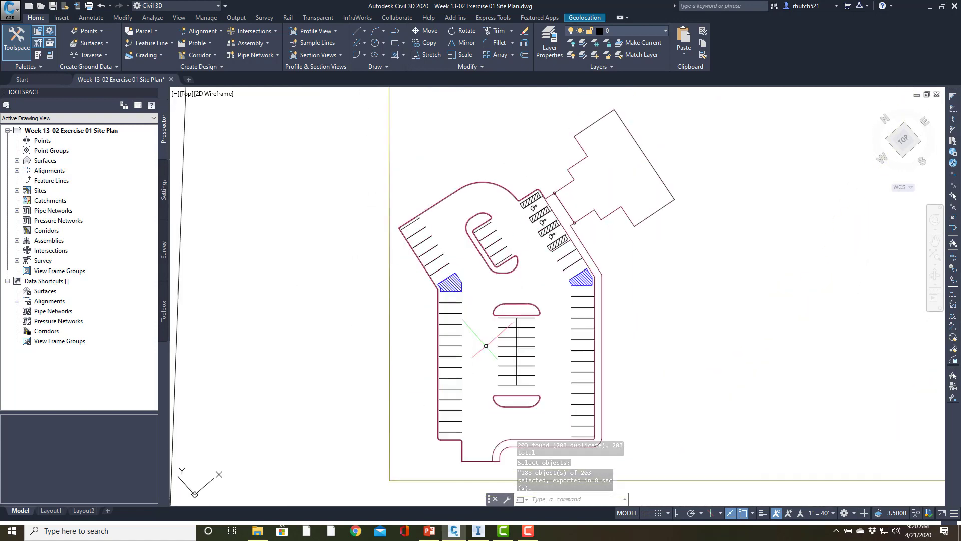
pyautogui.moveTo(501, 271)
pyautogui.mouseDown(button='middle')
pyautogui.moveTo(493, 317)
pyautogui.moveTo(508, 341)
pyautogui.mouseUp(button='middle')
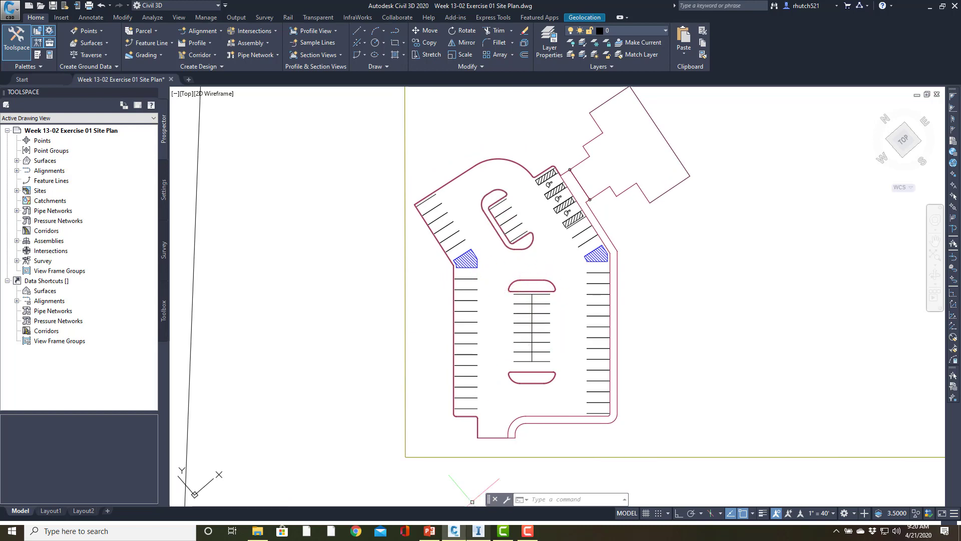
# Switch to InfraWorks, restore its maximized window and snap it to the right side of the desktop
pyautogui.click(476, 530)
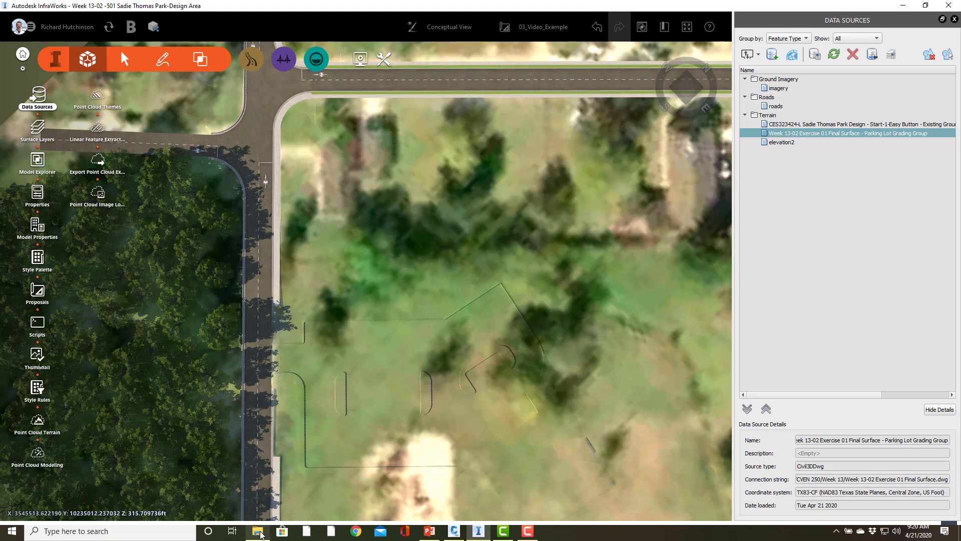
pyautogui.moveTo(260, 534)
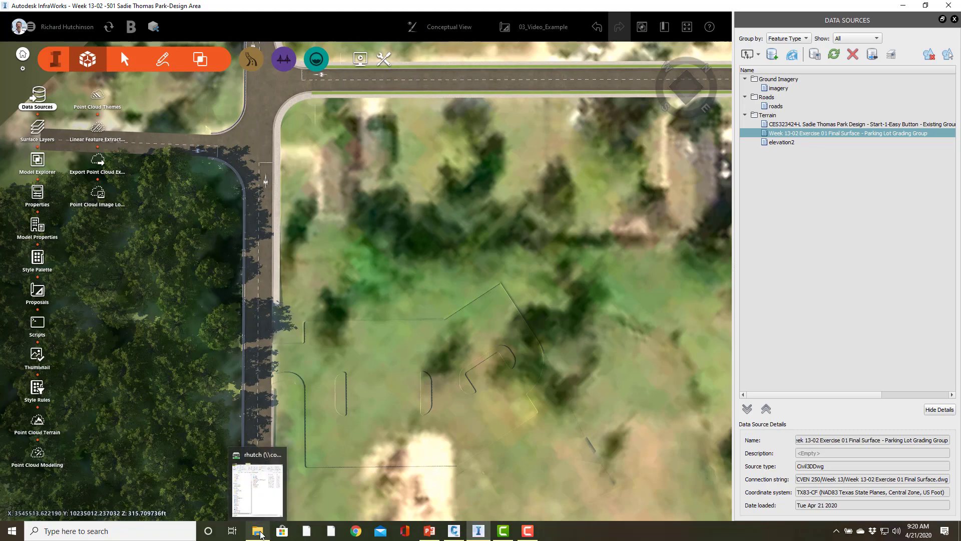
pyautogui.doubleClick(436, 6)
pyautogui.moveTo(960, 188); pyautogui.dragTo(960, 189)
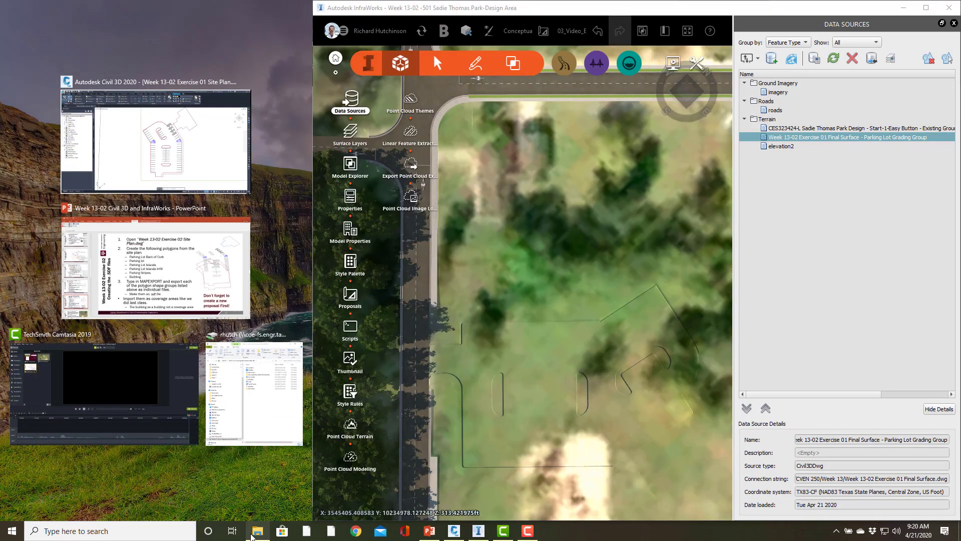
# Switch to File Explorer and open the Gis folder inside Documents > 2020 Spring
pyautogui.click(252, 532)
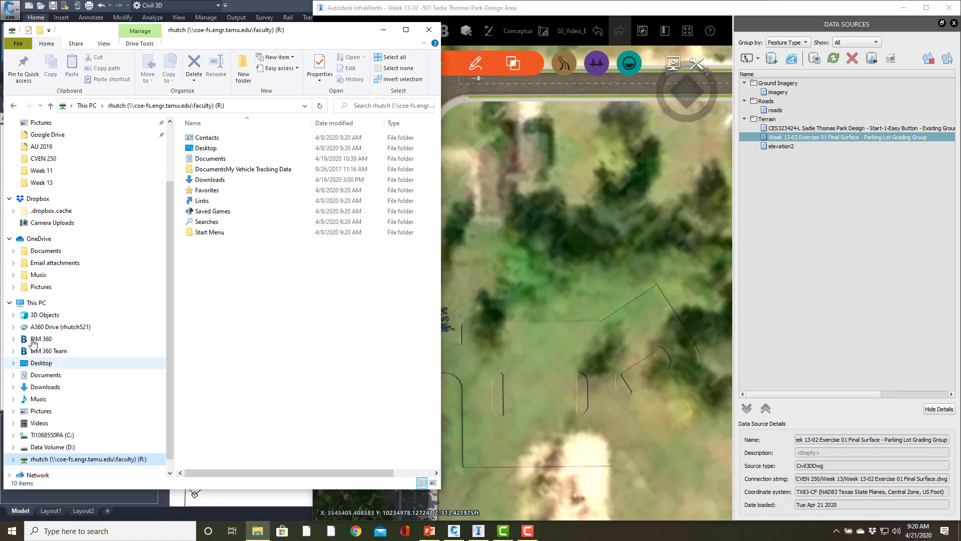
pyautogui.click(47, 376)
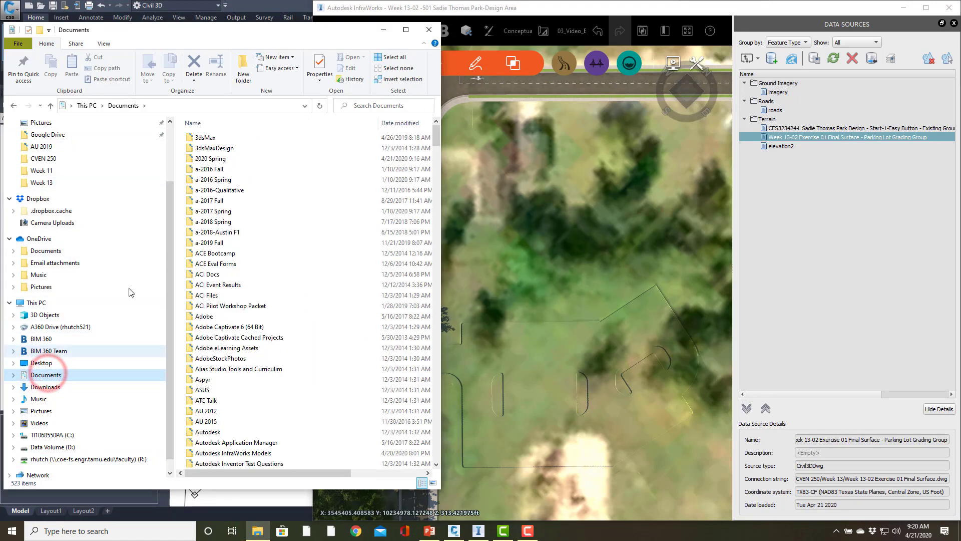
pyautogui.doubleClick(204, 158)
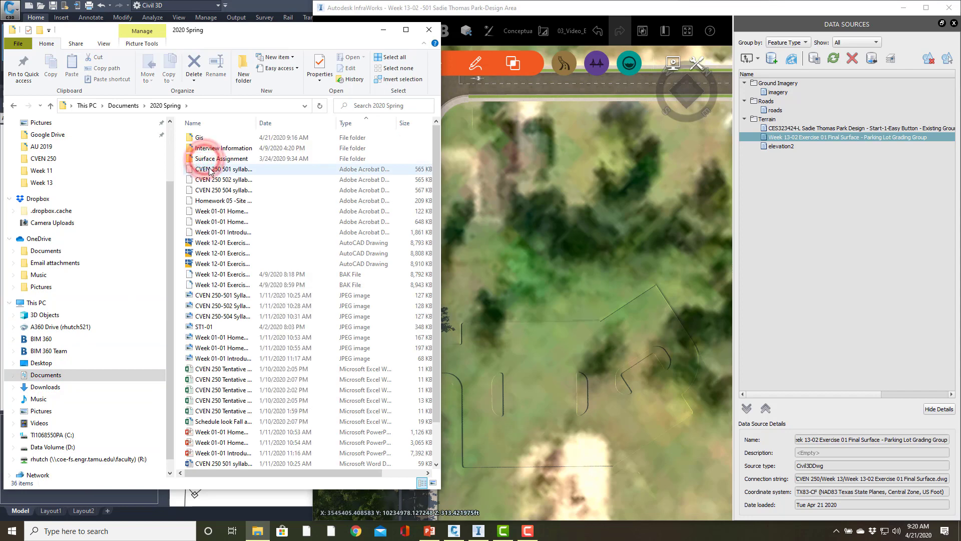
pyautogui.doubleClick(203, 139)
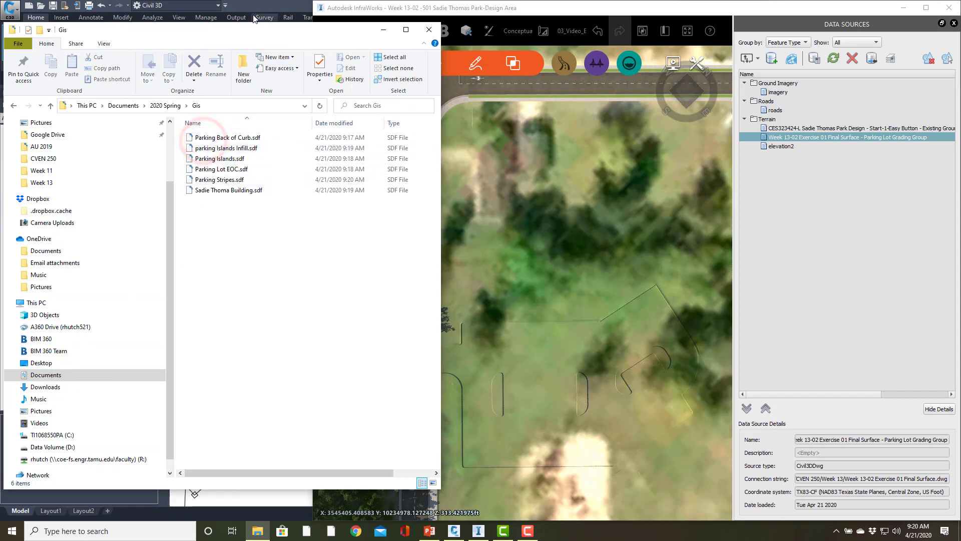
# Dock the Gis folder window beside InfraWorks and add Parking Back of Curb.sdf to the model as a Coverage Areas data source
pyautogui.press('super+Left')
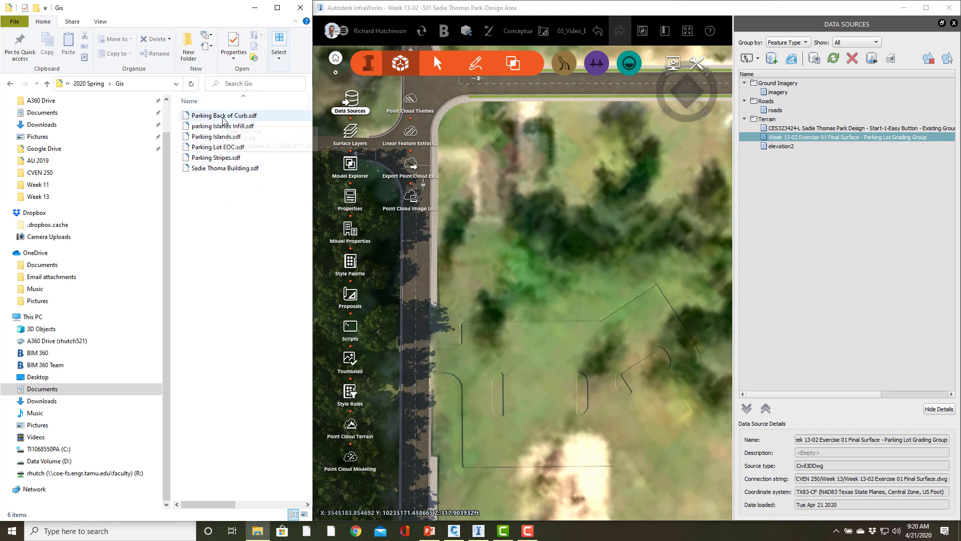
pyautogui.moveTo(223, 118); pyautogui.dragTo(584, 330)
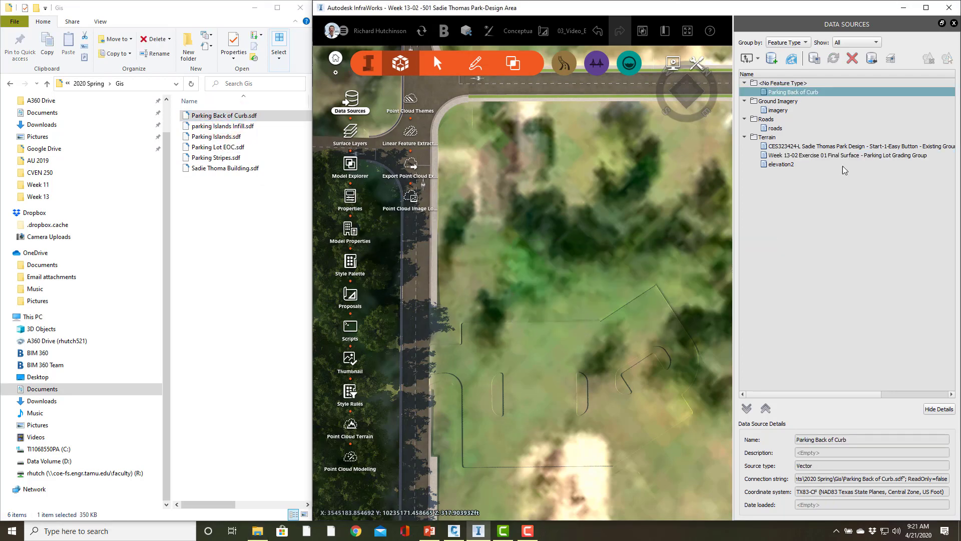
pyautogui.click(791, 58)
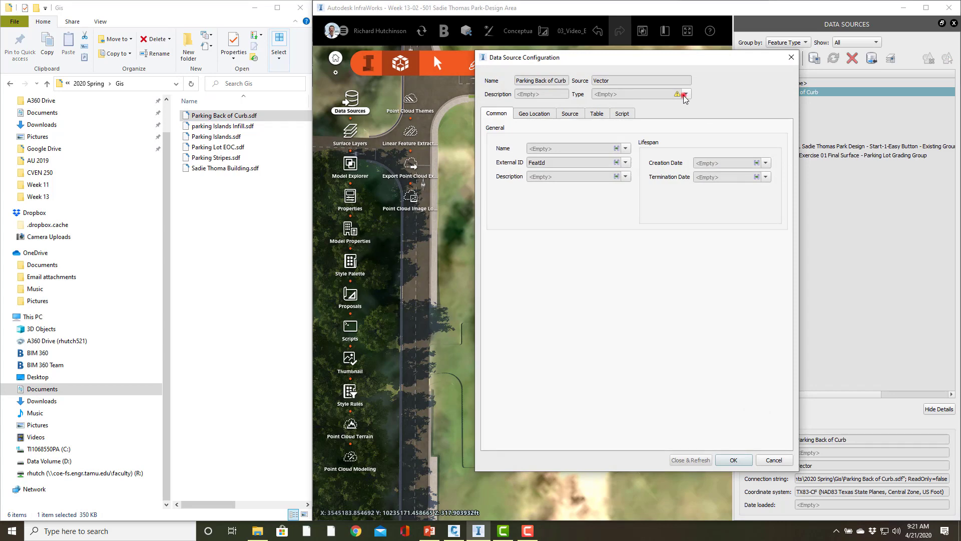
pyautogui.click(686, 95)
pyautogui.click(633, 125)
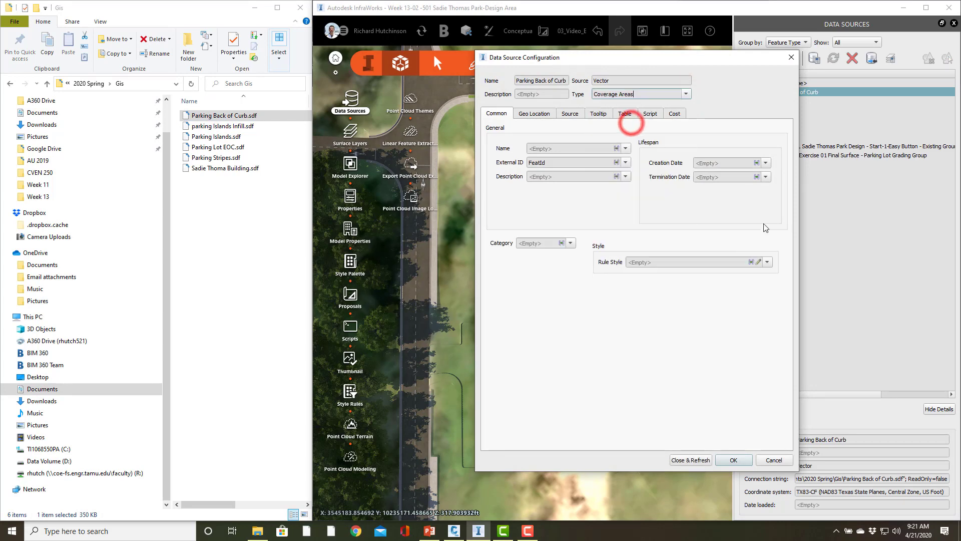
# Assign the Material/Parking Area/Grey Concrete rule style to the Parking Back of Curb source and refresh it in the model
pyautogui.click(760, 263)
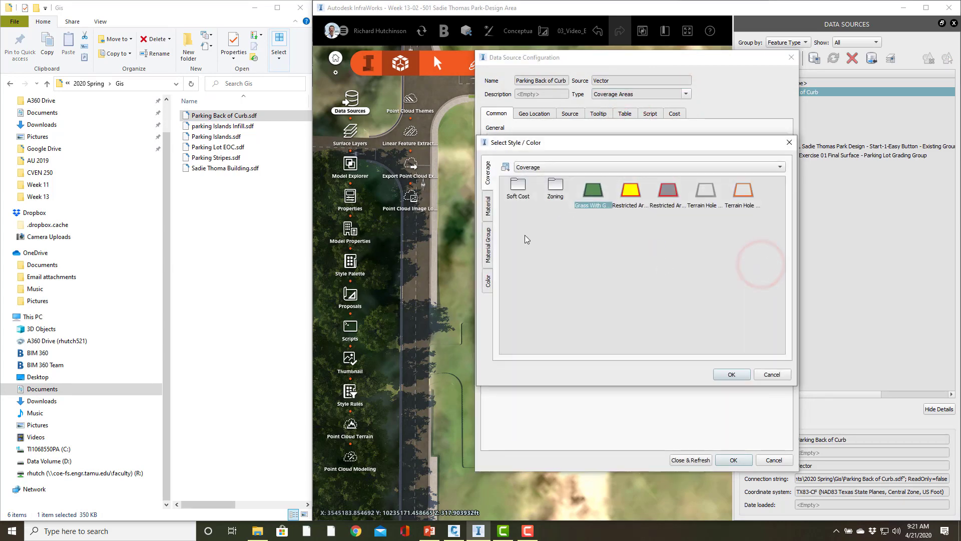
pyautogui.click(489, 213)
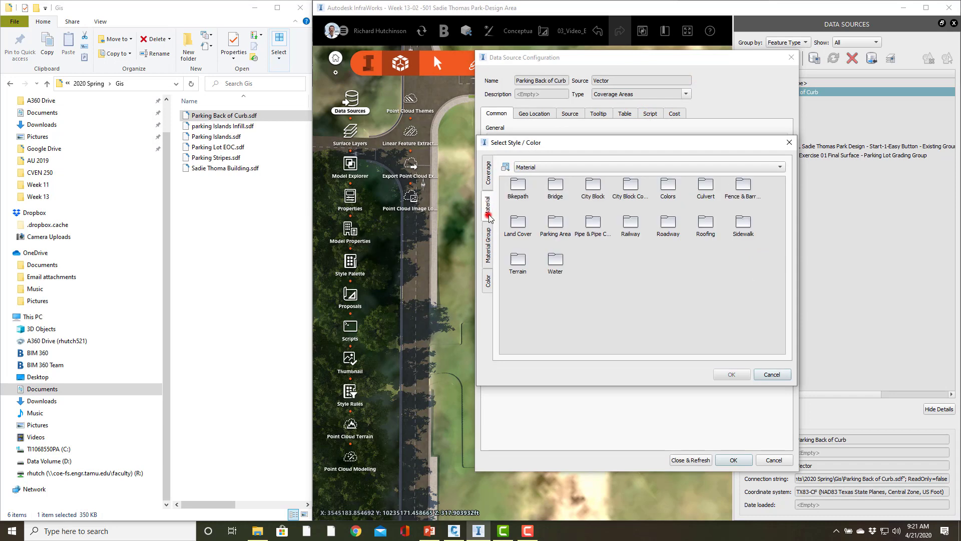
pyautogui.doubleClick(556, 229)
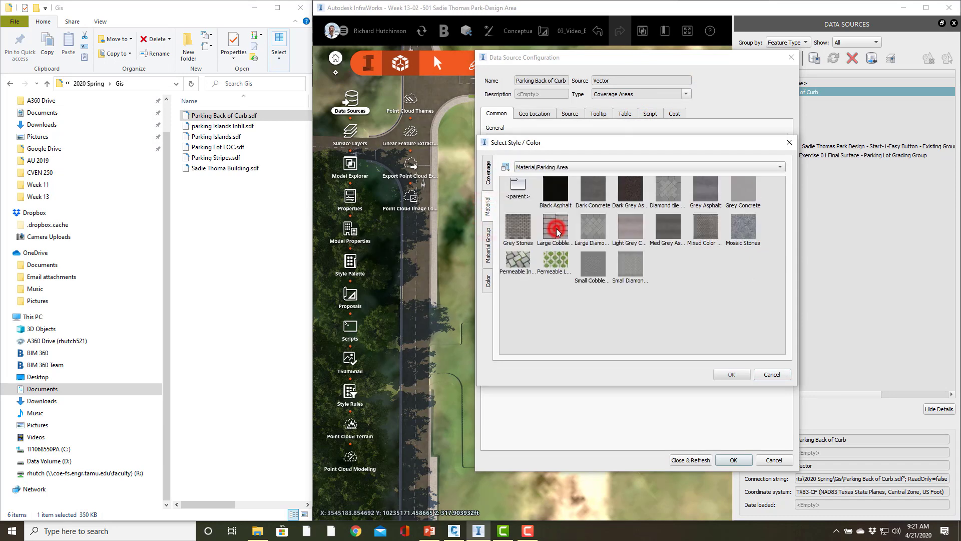
pyautogui.click(744, 192)
pyautogui.click(731, 374)
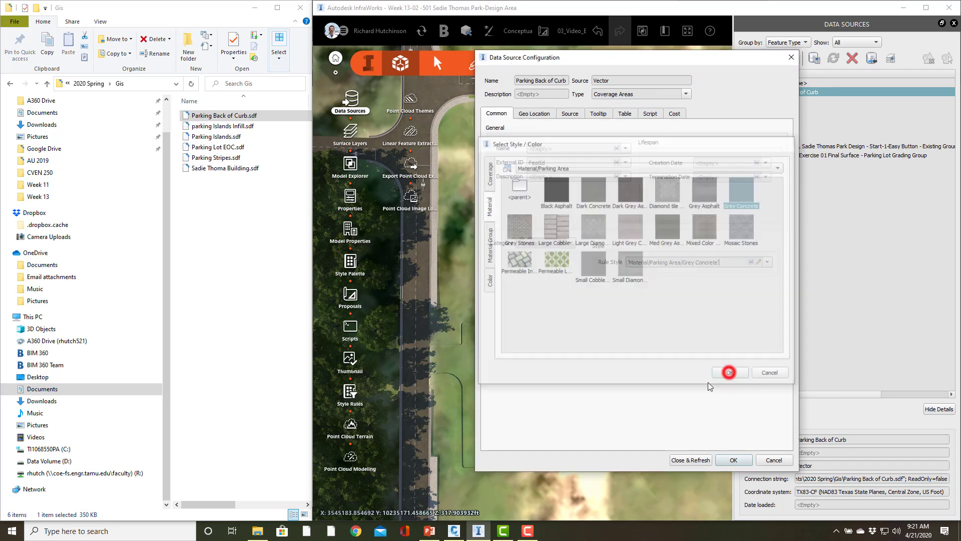
pyautogui.click(695, 459)
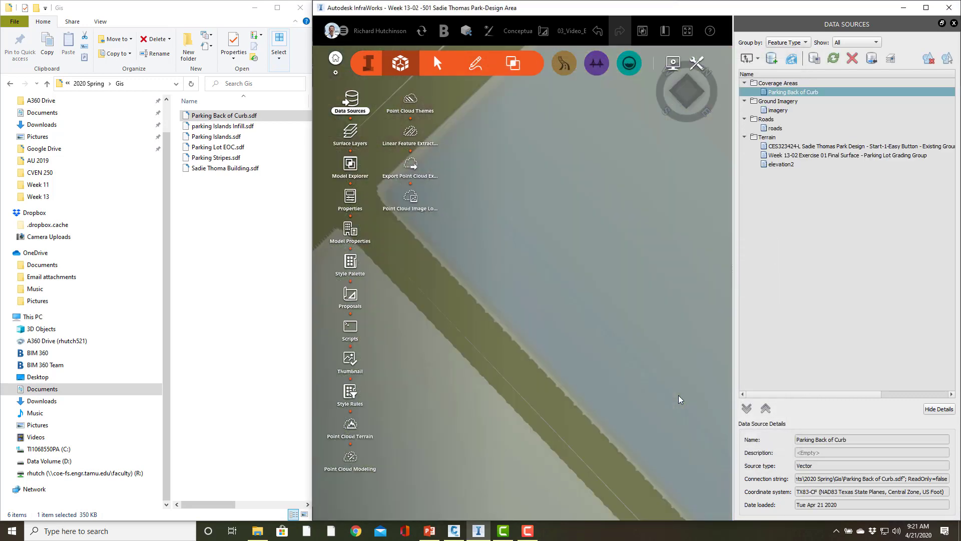
pyautogui.scroll(-8, 679, 399)
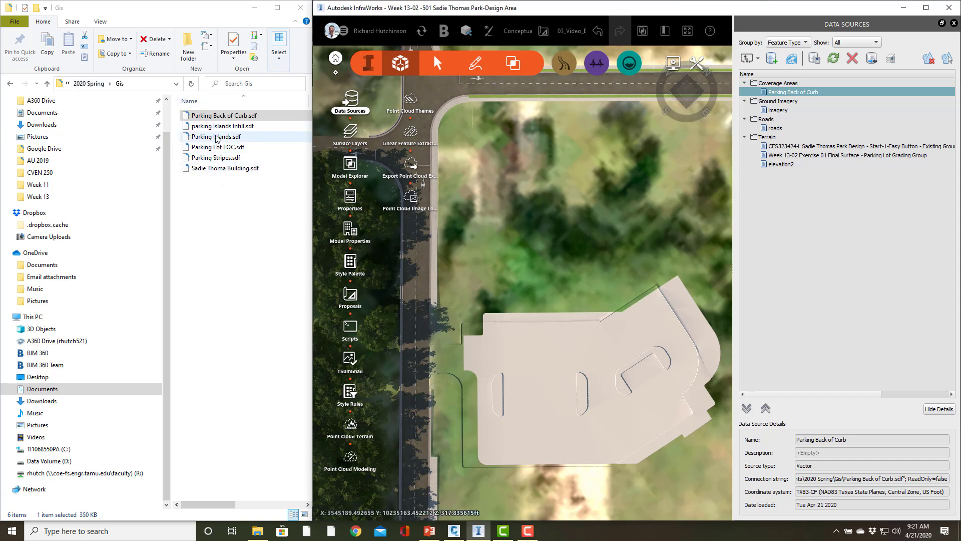
# Add Parking Lot EOC.sdf from the Gis folder to the model as a Coverage Areas data source
pyautogui.moveTo(218, 147); pyautogui.dragTo(714, 166)
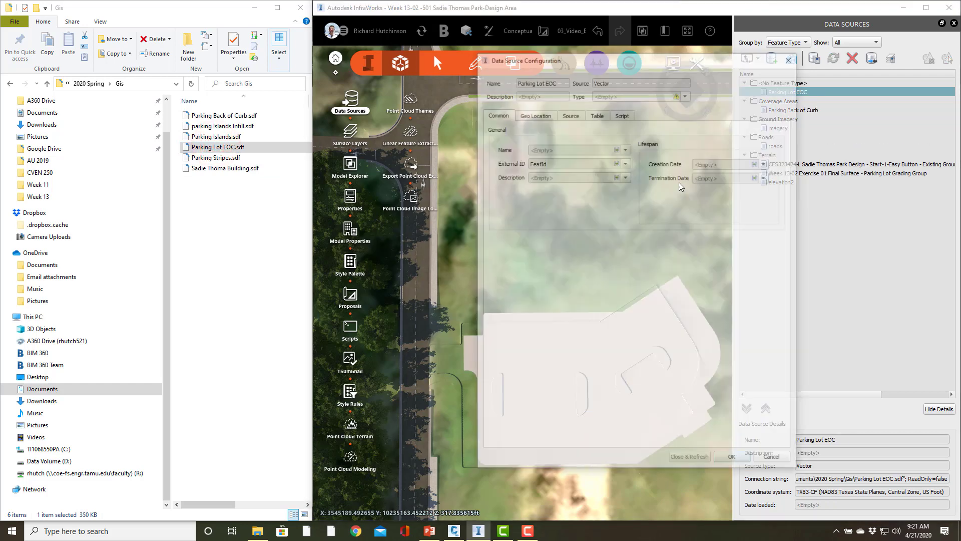
pyautogui.click(686, 94)
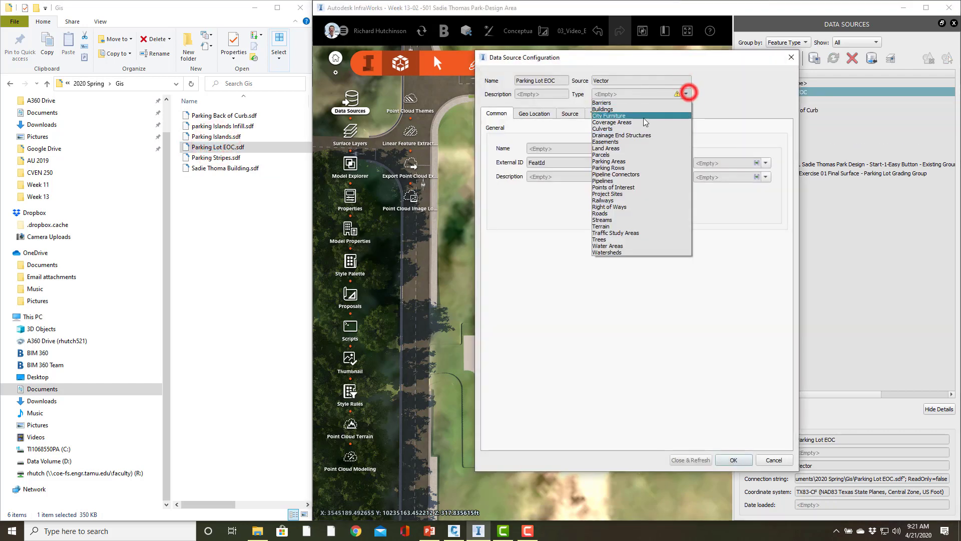
pyautogui.click(640, 120)
# Assign the Dark Grey Asphalt material from Parking Area as the Parking Lot EOC rule style and refresh the source
pyautogui.click(752, 262)
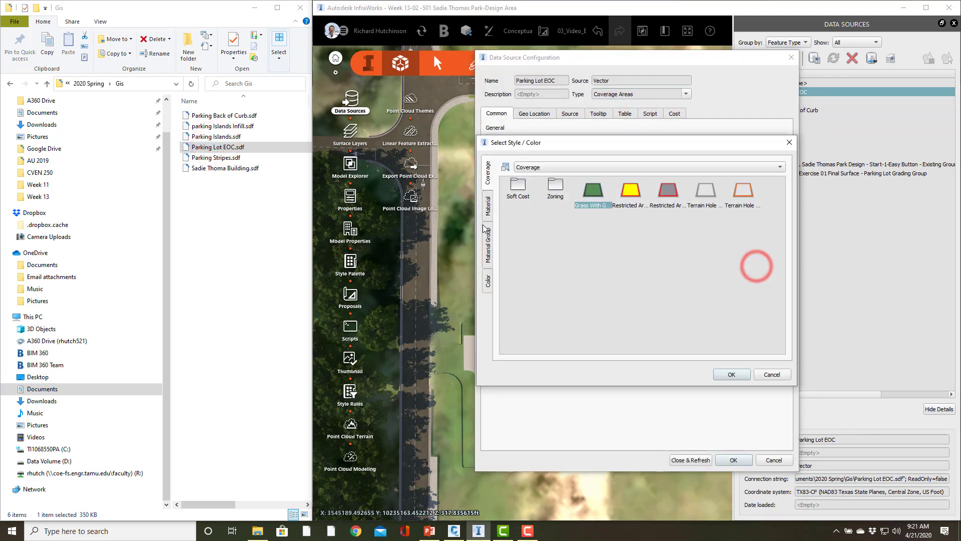
pyautogui.click(488, 206)
pyautogui.click(553, 223)
pyautogui.doubleClick(553, 224)
pyautogui.click(629, 194)
pyautogui.click(731, 374)
pyautogui.click(691, 459)
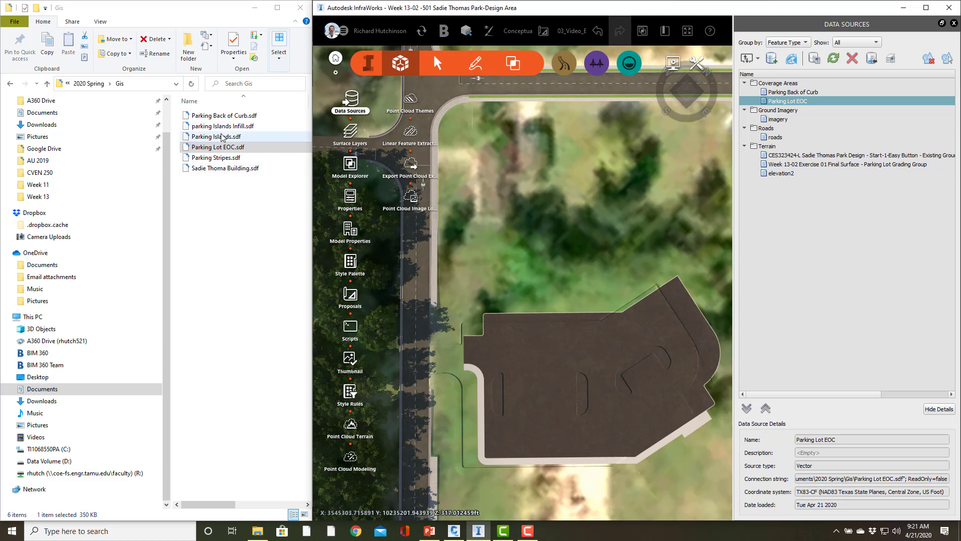
# Add Parking Islands.sdf from the Gis folder to the InfraWorks model and set its type to Coverage Areas
pyautogui.doubleClick(218, 137)
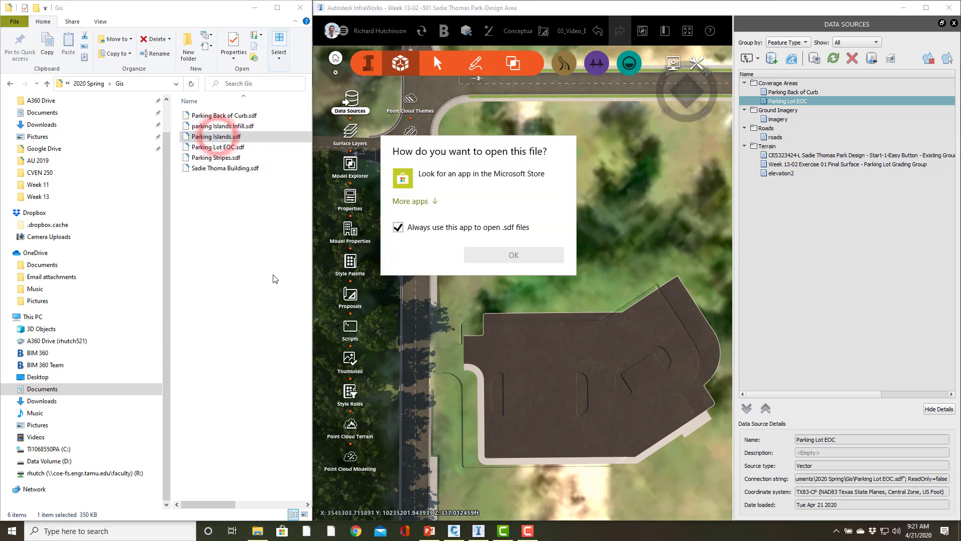
pyautogui.click(241, 142)
pyautogui.moveTo(241, 141); pyautogui.dragTo(777, 97)
pyautogui.click(684, 96)
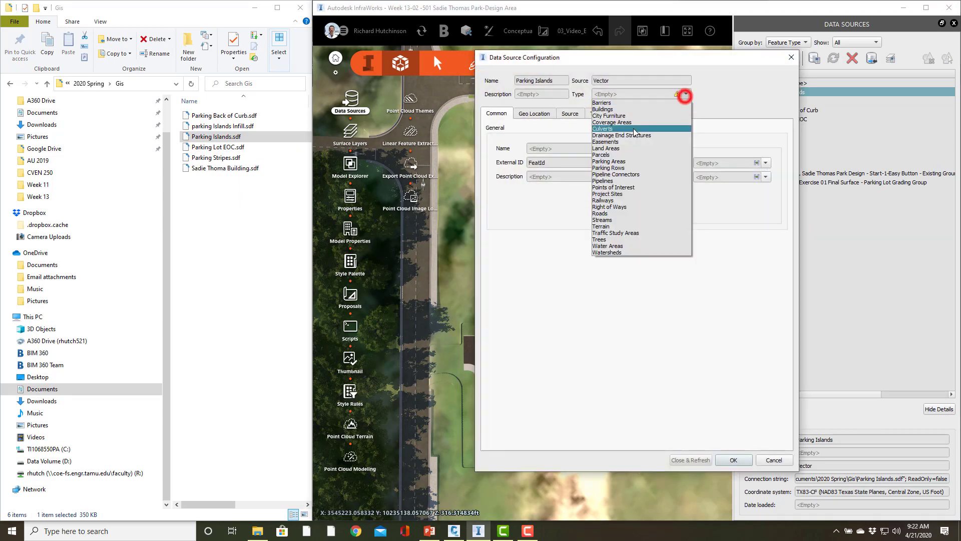
pyautogui.click(628, 124)
# Assign the Material/Parking Area/Grey Concrete rule style to the Parking Islands source and refresh it
pyautogui.click(754, 262)
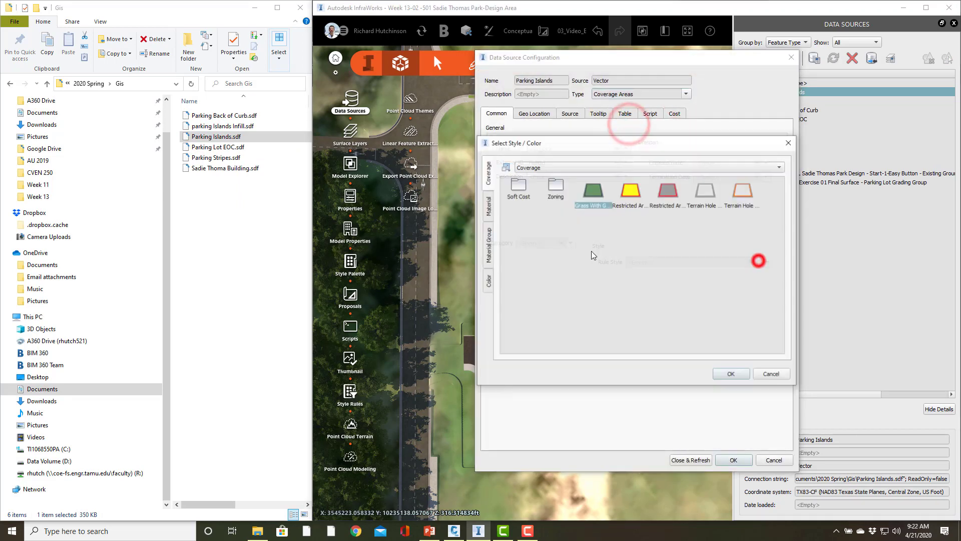
pyautogui.click(488, 208)
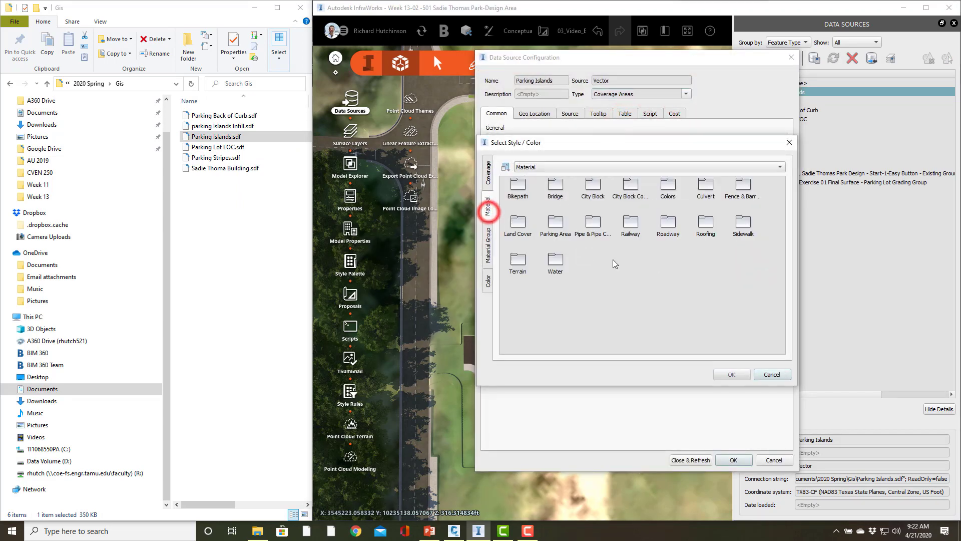
pyautogui.doubleClick(559, 222)
pyautogui.doubleClick(744, 190)
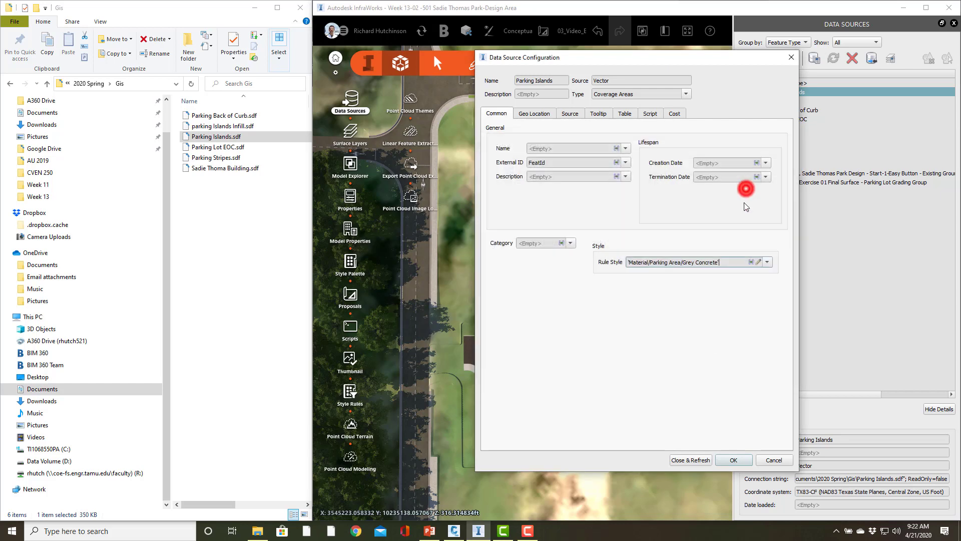
pyautogui.click(690, 459)
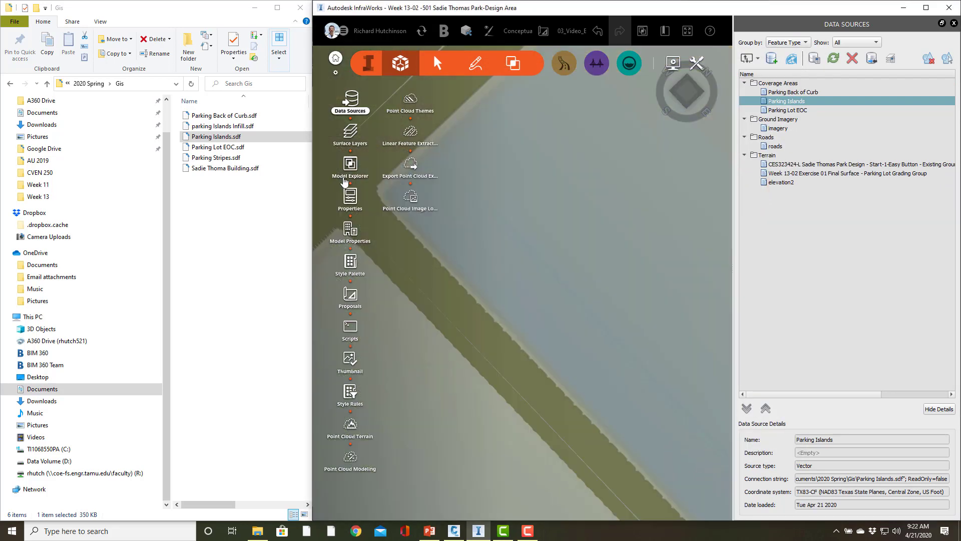
# Add parking Islands Infill.sdf from the Gis folder to the InfraWorks model and set its type to Coverage Areas
pyautogui.doubleClick(222, 126)
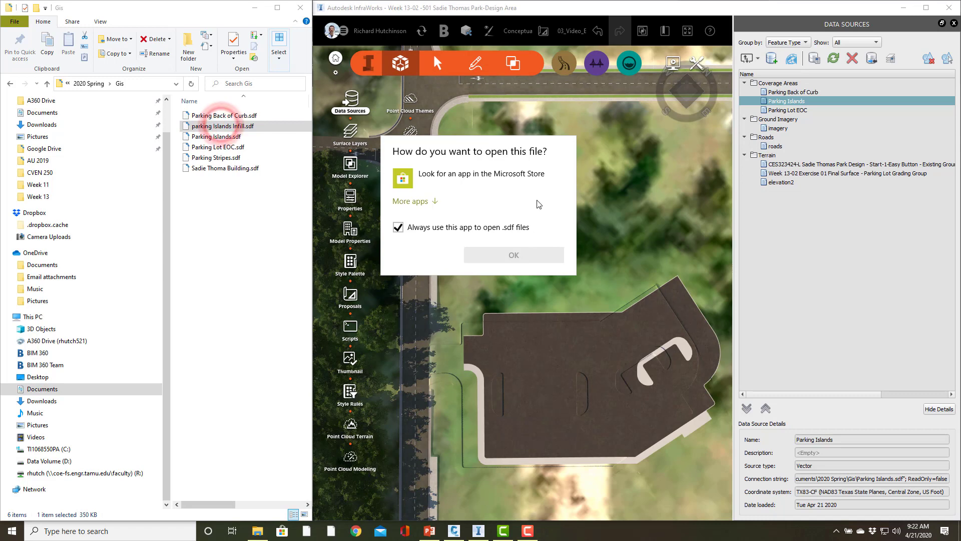
pyautogui.click(221, 128)
pyautogui.moveTo(219, 126); pyautogui.dragTo(572, 236)
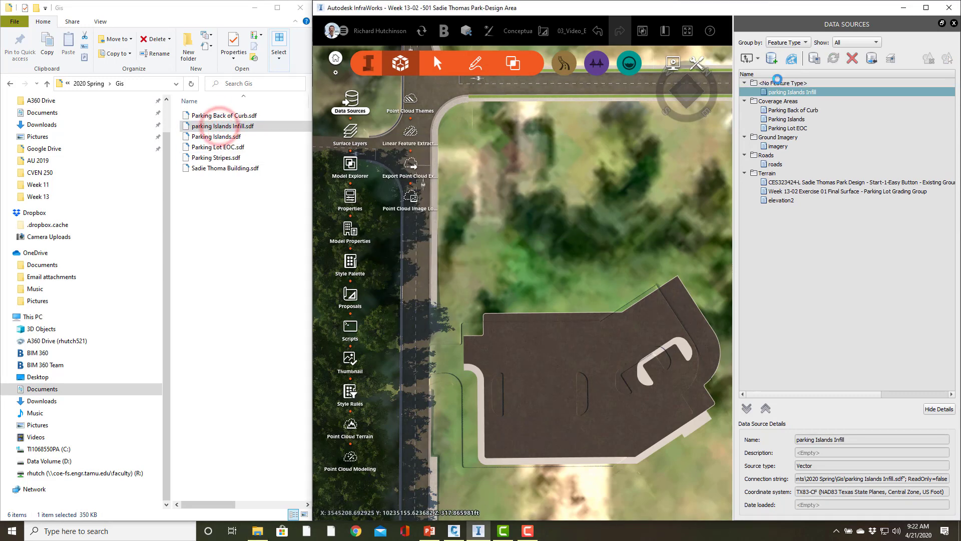
pyautogui.click(689, 96)
pyautogui.click(626, 122)
# Assign a green grass material from the Terrain materials as the parking Islands Infill rule style and refresh the source
pyautogui.click(756, 262)
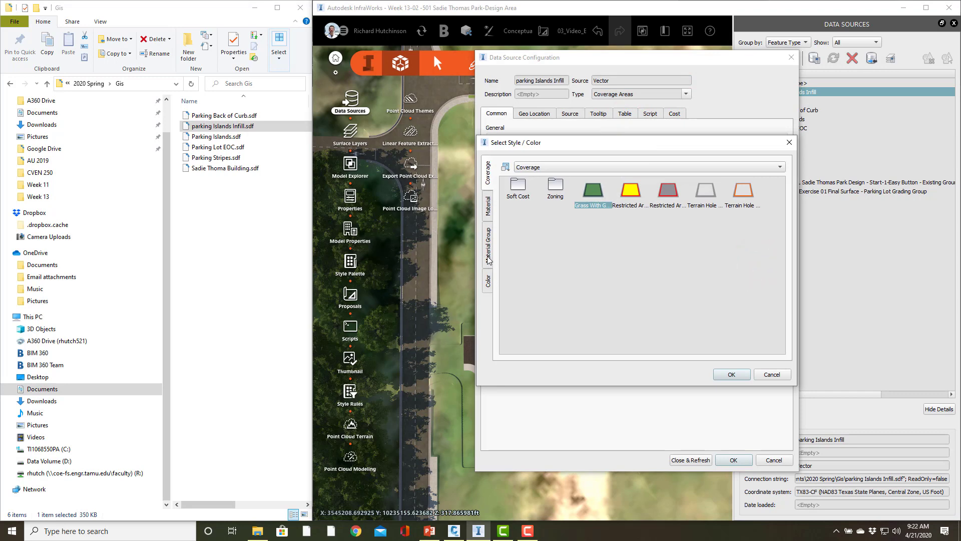
pyautogui.click(489, 207)
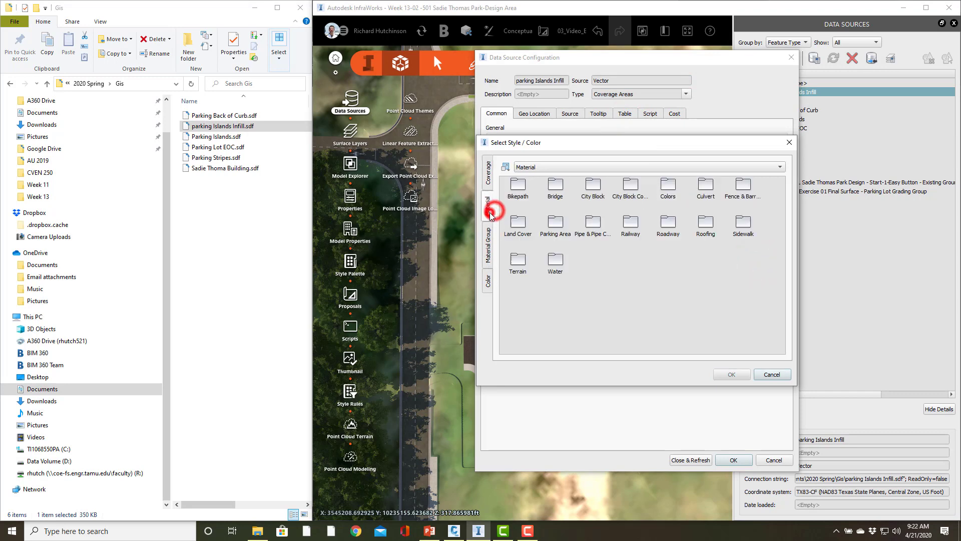
pyautogui.doubleClick(556, 225)
pyautogui.click(488, 207)
pyautogui.click(518, 183)
pyautogui.doubleClick(520, 264)
pyautogui.click(712, 189)
pyautogui.click(731, 374)
pyautogui.click(693, 459)
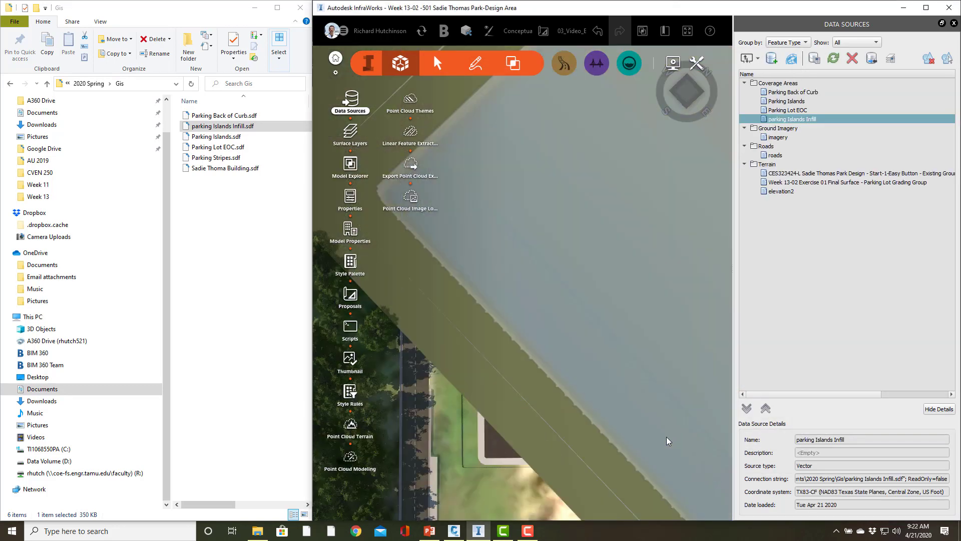
pyautogui.scroll(5, 607, 399)
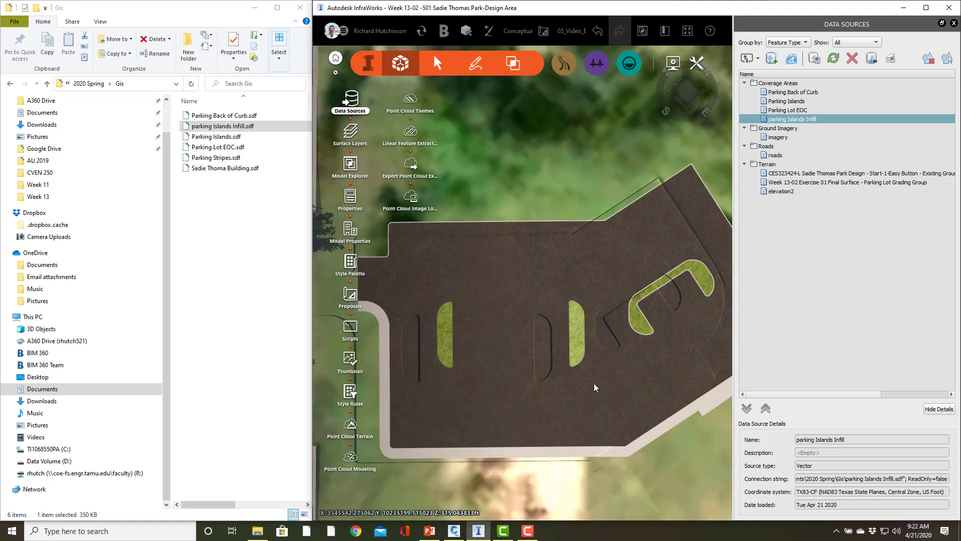
pyautogui.scroll(-5, 574, 327)
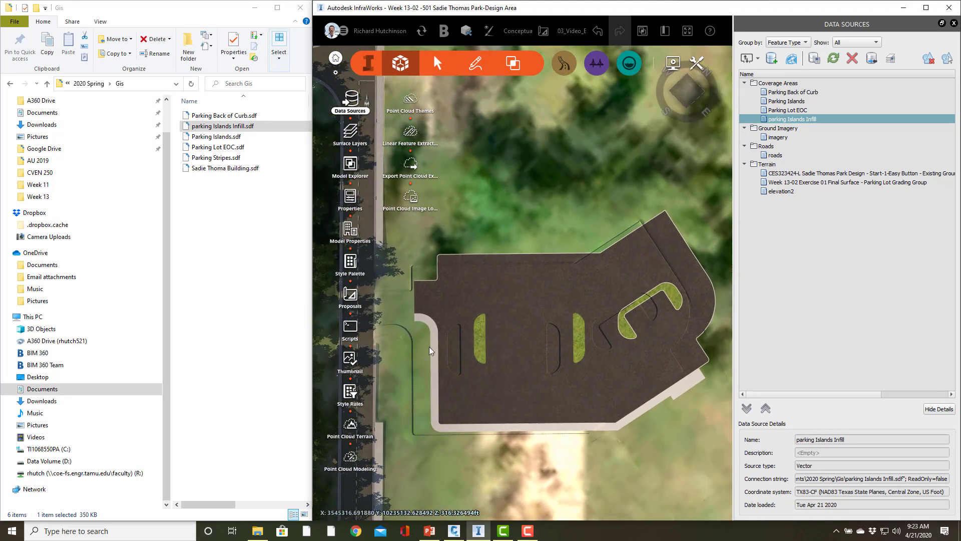
# Add Parking Stripes.sdf from the Gis folder to the InfraWorks model and set its type to Coverage Areas
pyautogui.click(213, 157)
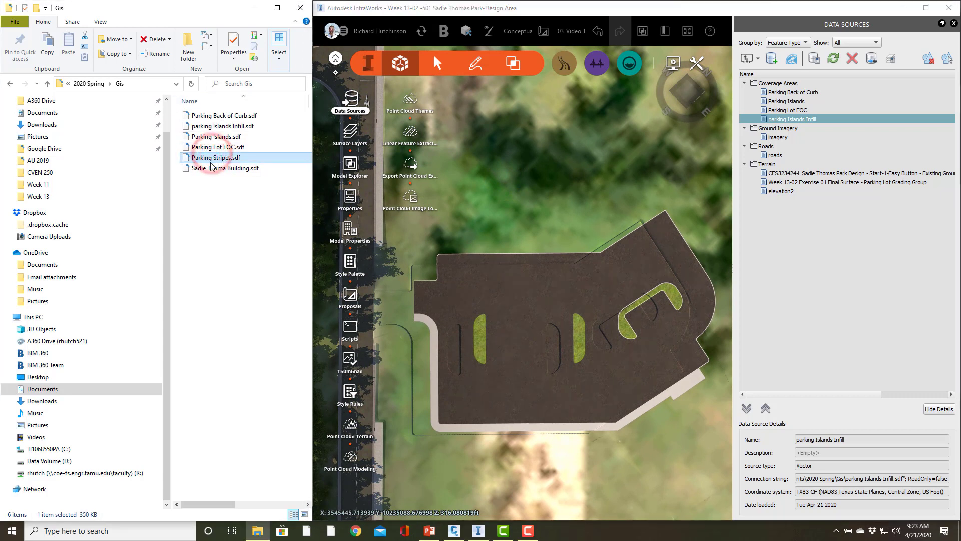
pyautogui.moveTo(209, 161); pyautogui.dragTo(577, 221)
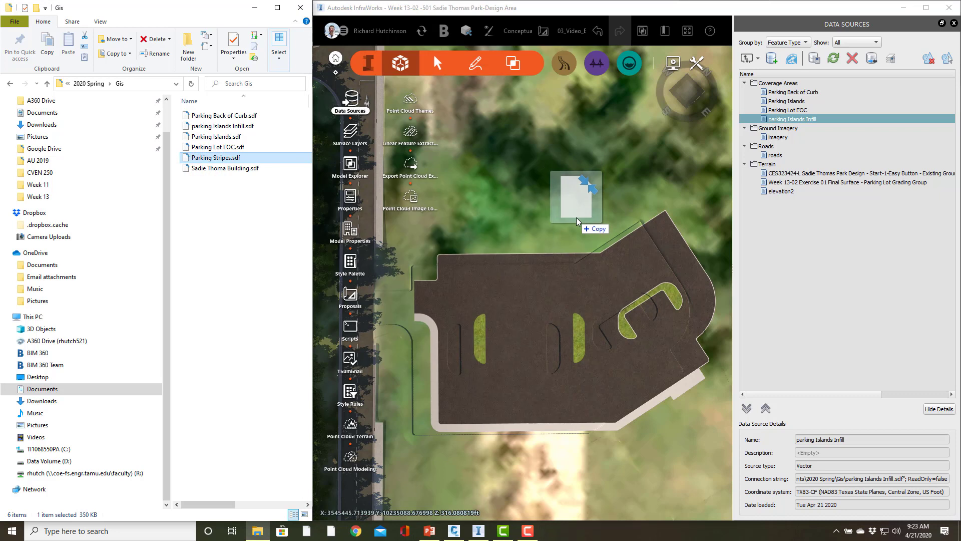
pyautogui.moveTo(577, 220); pyautogui.dragTo(578, 222)
pyautogui.doubleClick(791, 93)
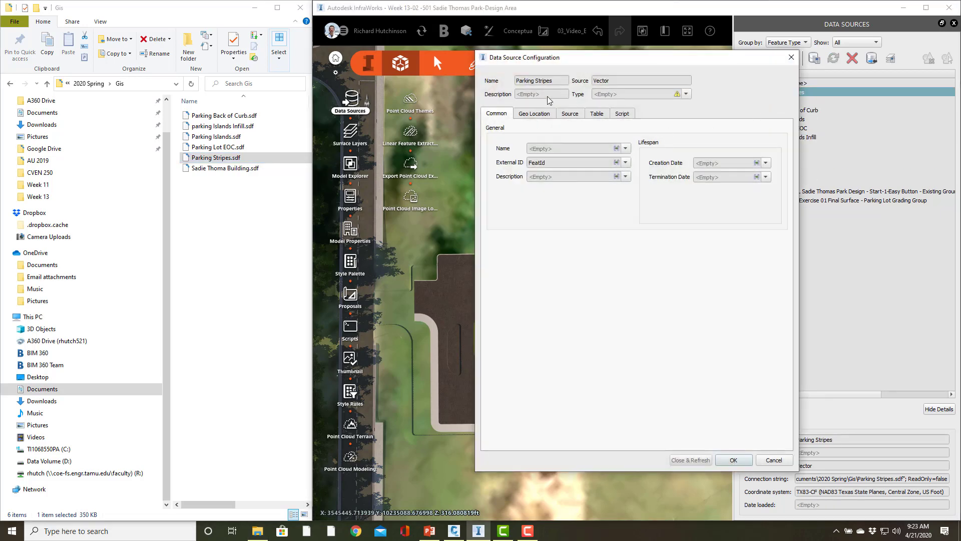
pyautogui.click(687, 94)
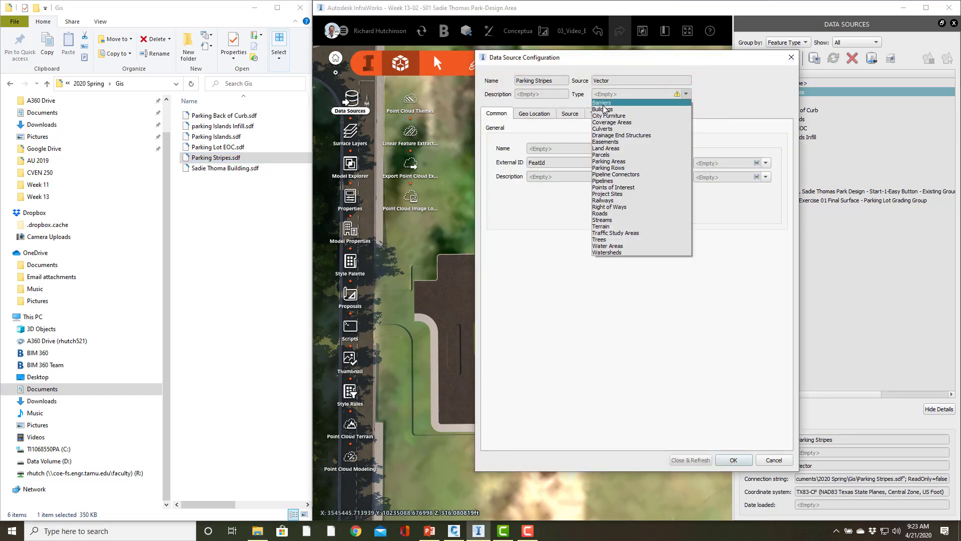
pyautogui.click(604, 122)
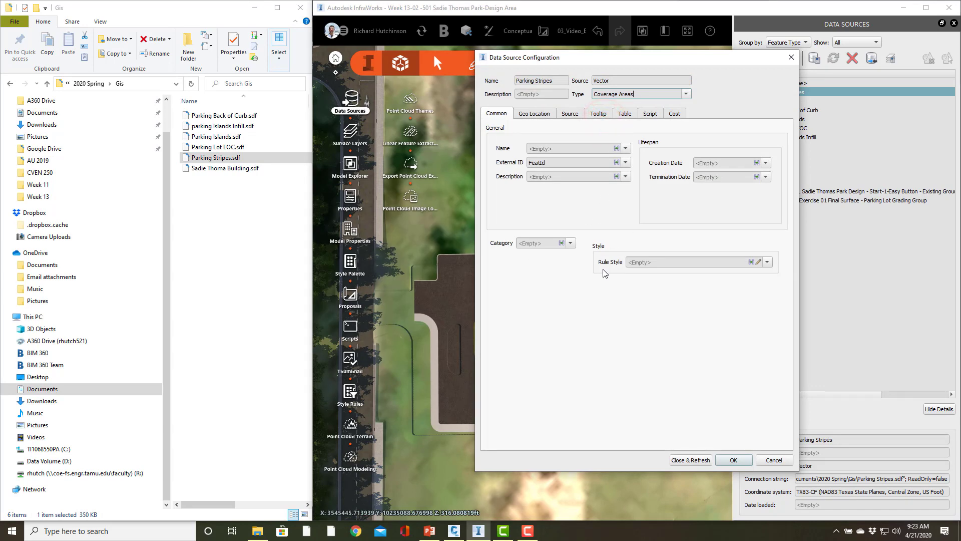
# Set the Parking Stripes rule style to the solid color white, #ffffff
pyautogui.click(758, 262)
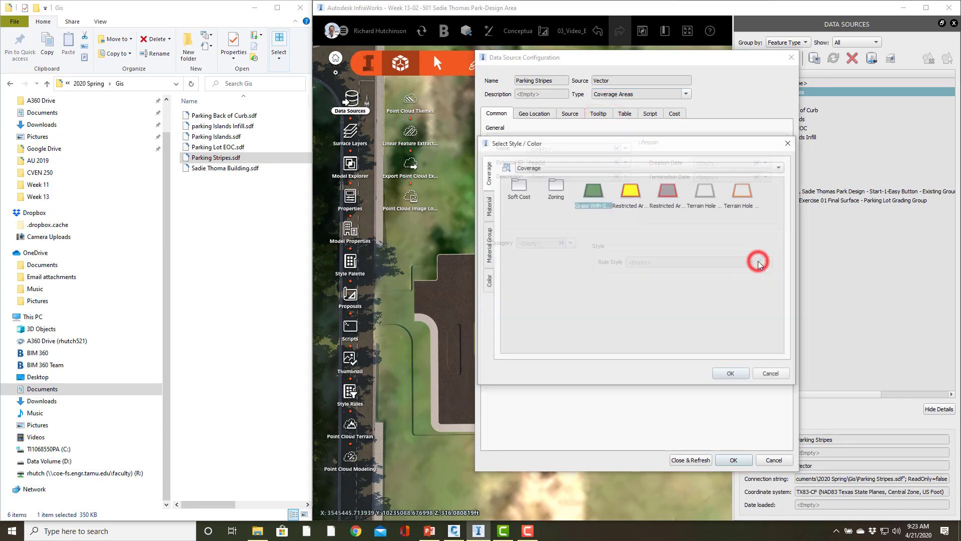
pyautogui.click(488, 282)
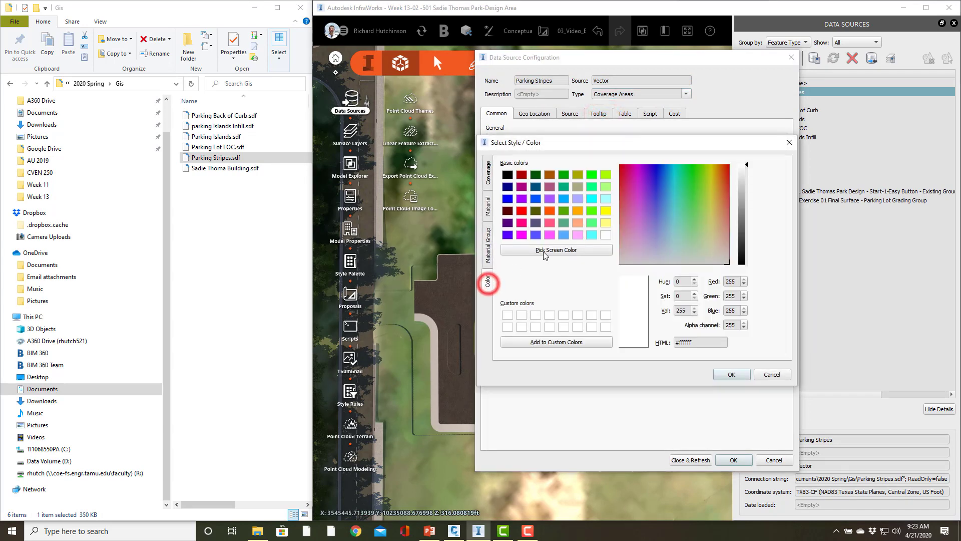
pyautogui.click(731, 375)
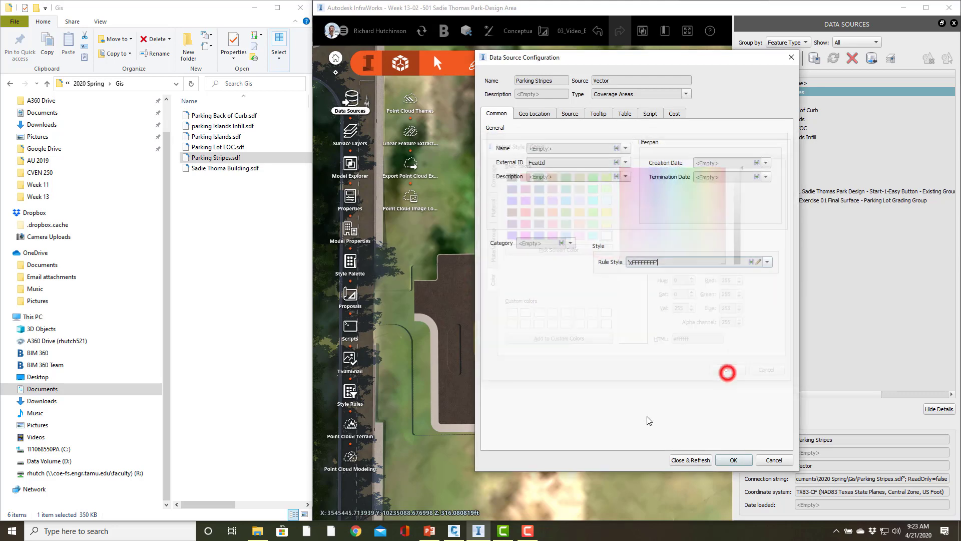
# Set the coverage Buffer of the Parking Stripes data source to .25 ft and refresh the source
pyautogui.click(625, 114)
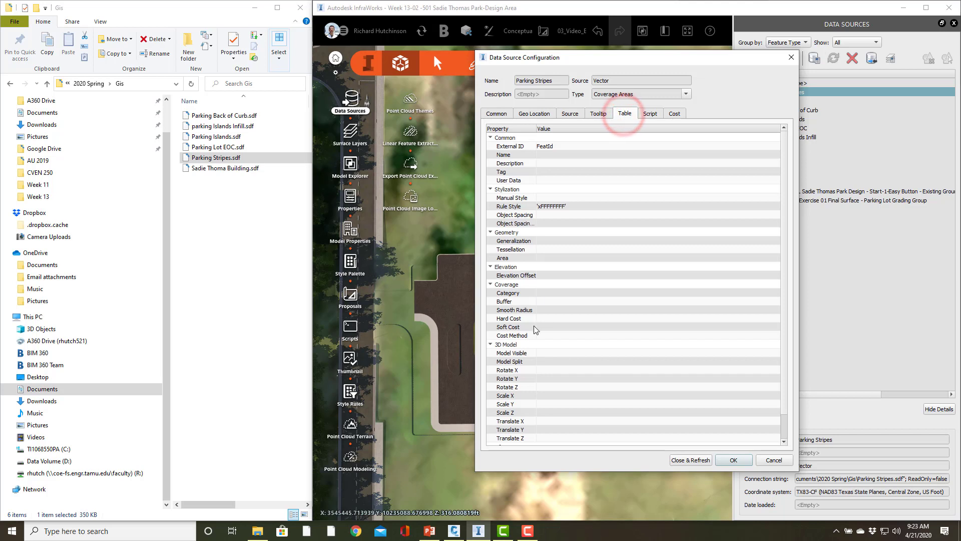
pyautogui.click(549, 303)
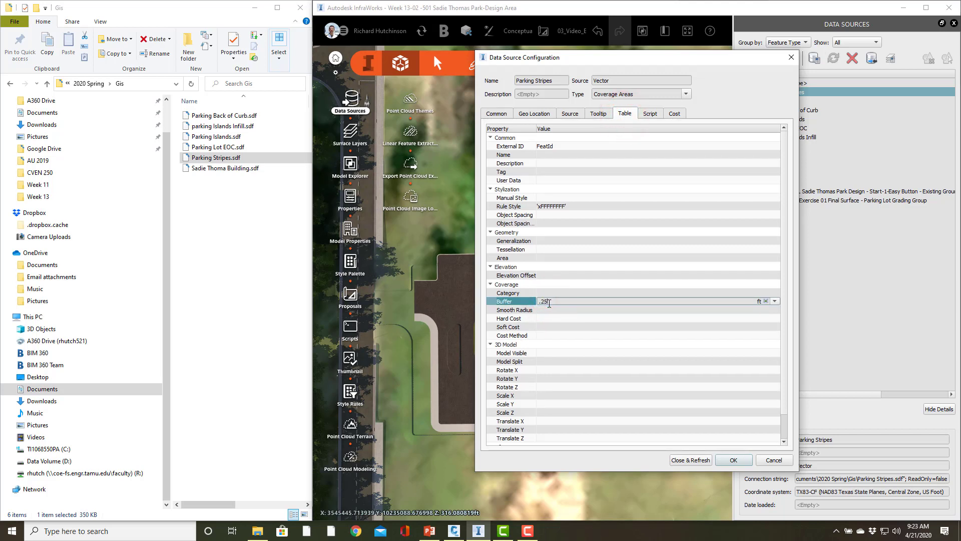
pyautogui.click(691, 459)
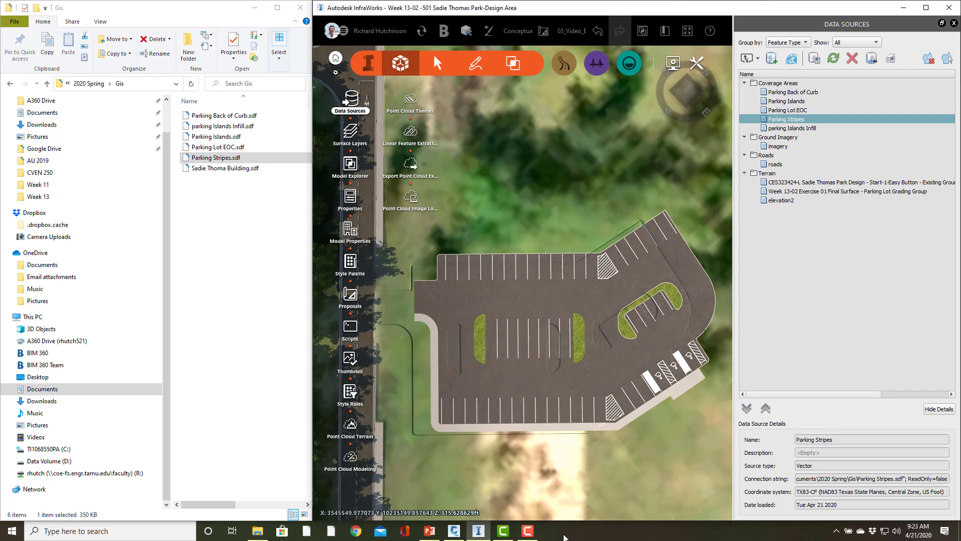
pyautogui.click(527, 530)
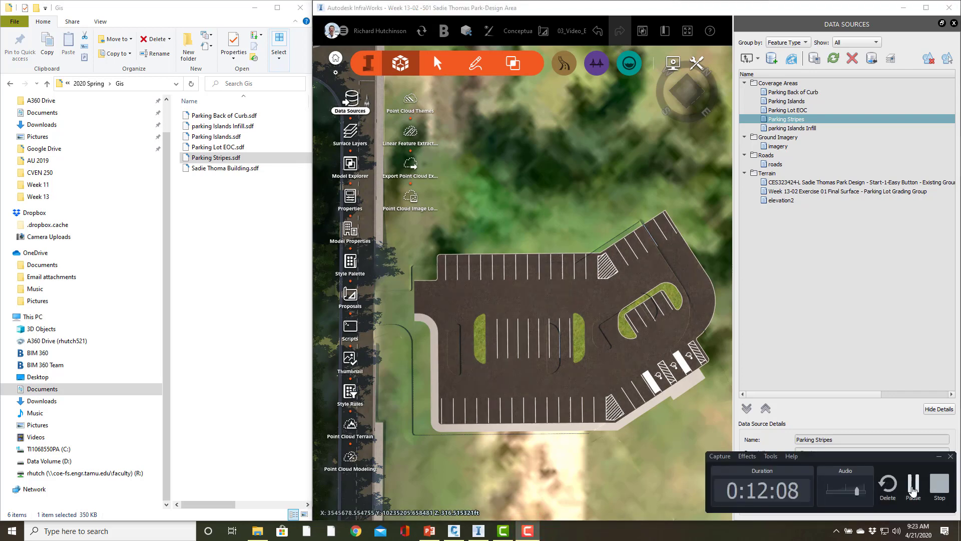
pyautogui.click(913, 486)
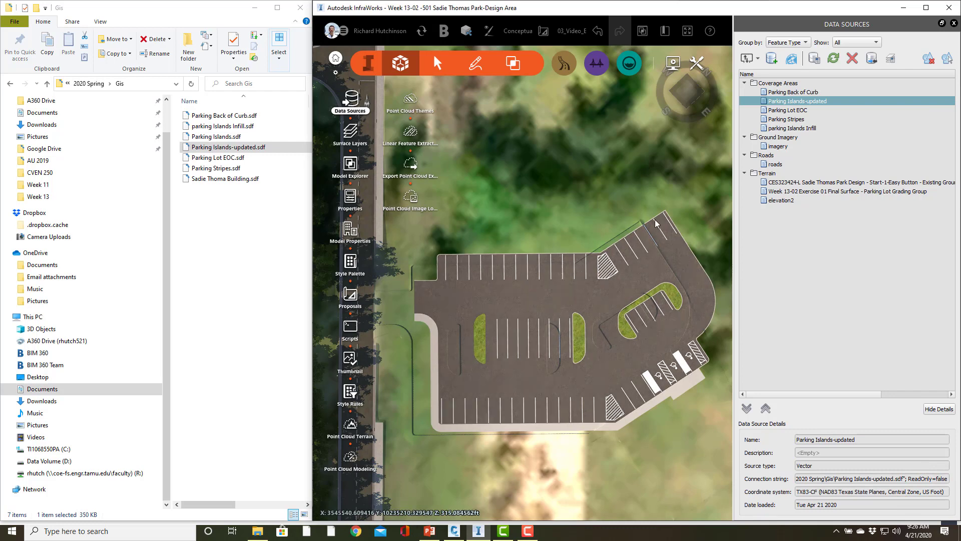
# Maximize the model window and examine how the island curbs, grass infill and stripes line up with the raised island outlines in the terrain
pyautogui.click(926, 7)
pyautogui.scroll(5, 336, 365)
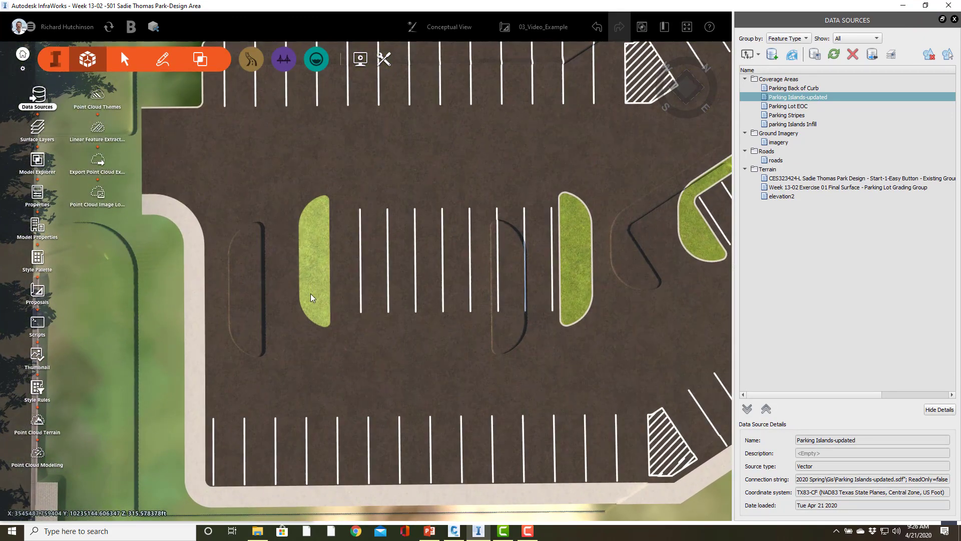
pyautogui.scroll(-2, 312, 298)
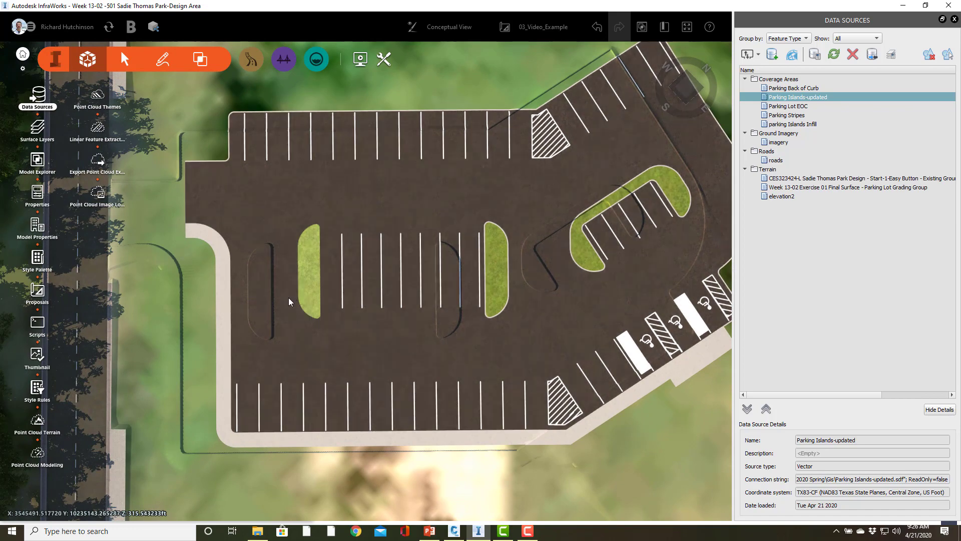
pyautogui.scroll(6, 310, 301)
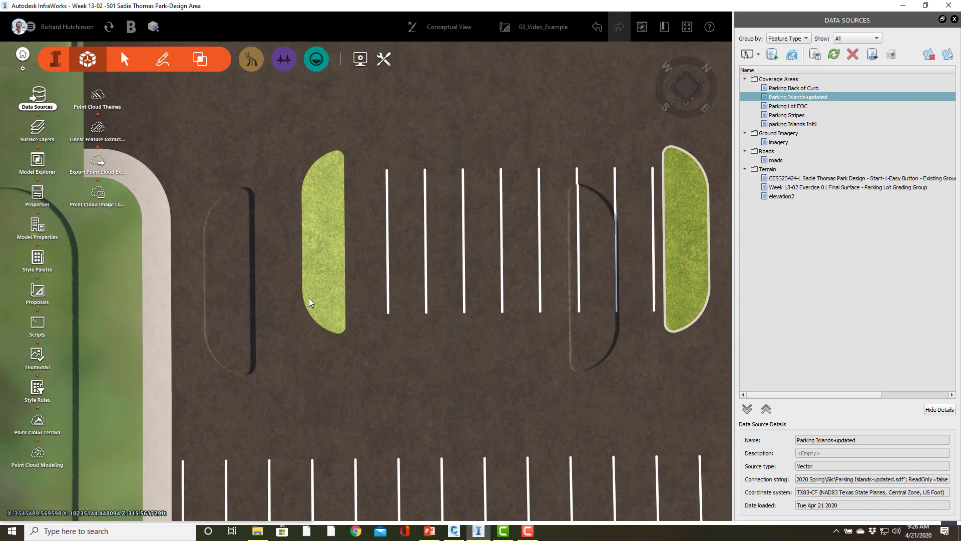
pyautogui.scroll(-8, 371, 328)
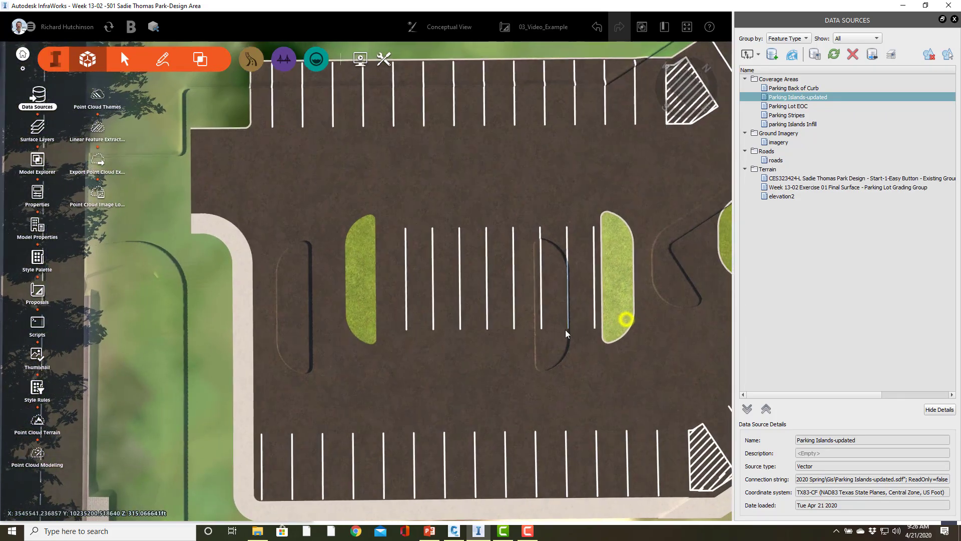
pyautogui.moveTo(566, 334); pyautogui.dragTo(417, 350, button='middle')
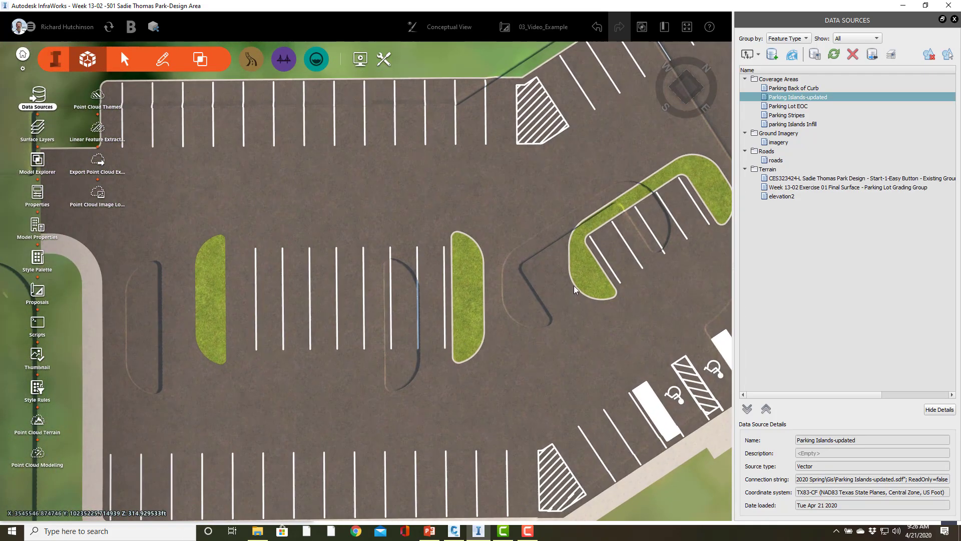
pyautogui.scroll(4, 574, 288)
pyautogui.scroll(4, 551, 319)
pyautogui.scroll(-5, 250, 358)
pyautogui.scroll(-1, 240, 351)
pyautogui.moveTo(219, 339); pyautogui.dragTo(439, 333, button='middle')
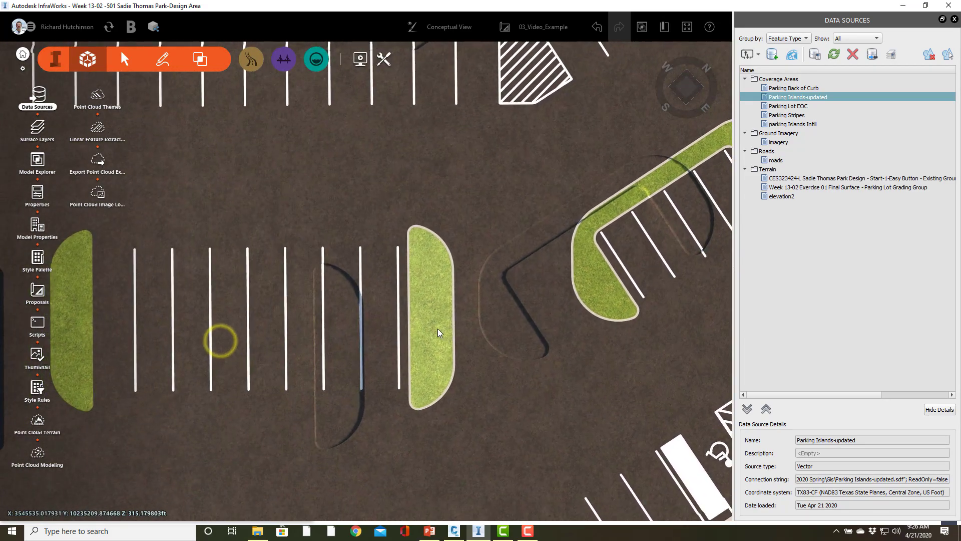
pyautogui.scroll(-2, 441, 334)
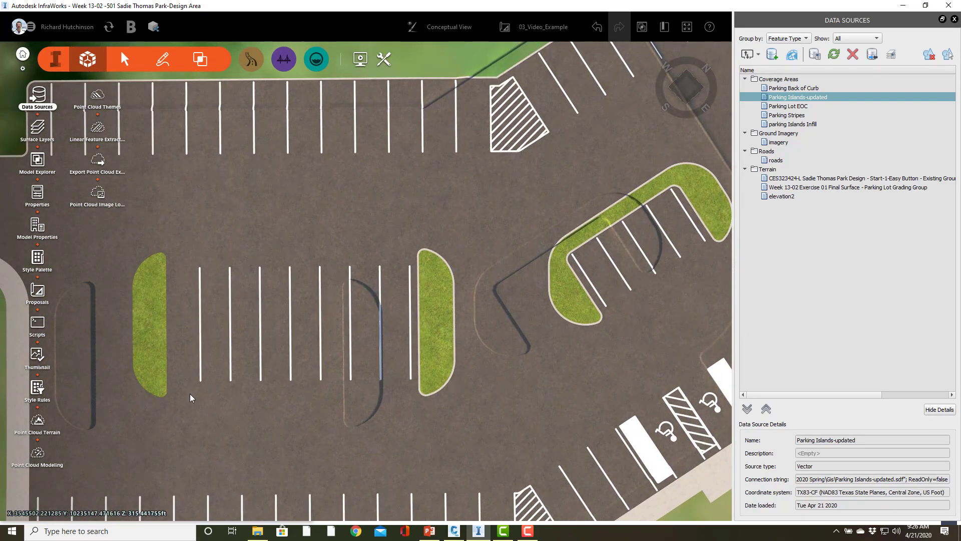
pyautogui.scroll(-1, 332, 372)
pyautogui.moveTo(298, 364); pyautogui.dragTo(450, 312, button='middle')
pyautogui.scroll(2, 325, 330)
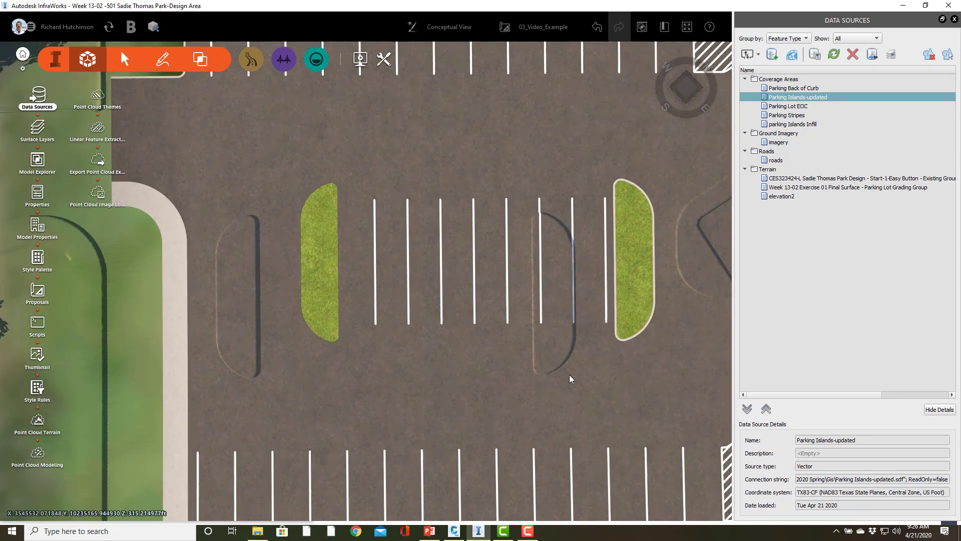
pyautogui.scroll(3, 555, 365)
pyautogui.moveTo(532, 408); pyautogui.dragTo(513, 280)
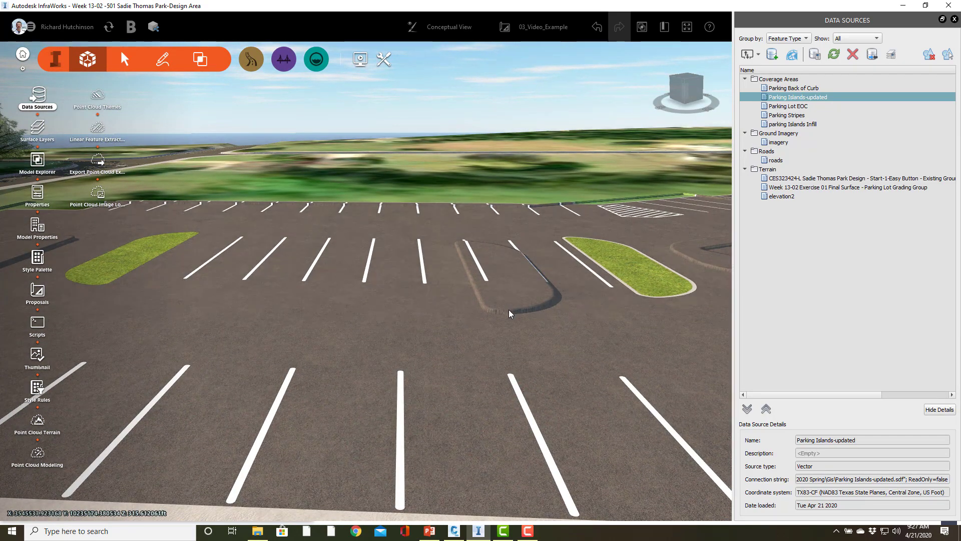
pyautogui.moveTo(476, 249); pyautogui.dragTo(484, 487)
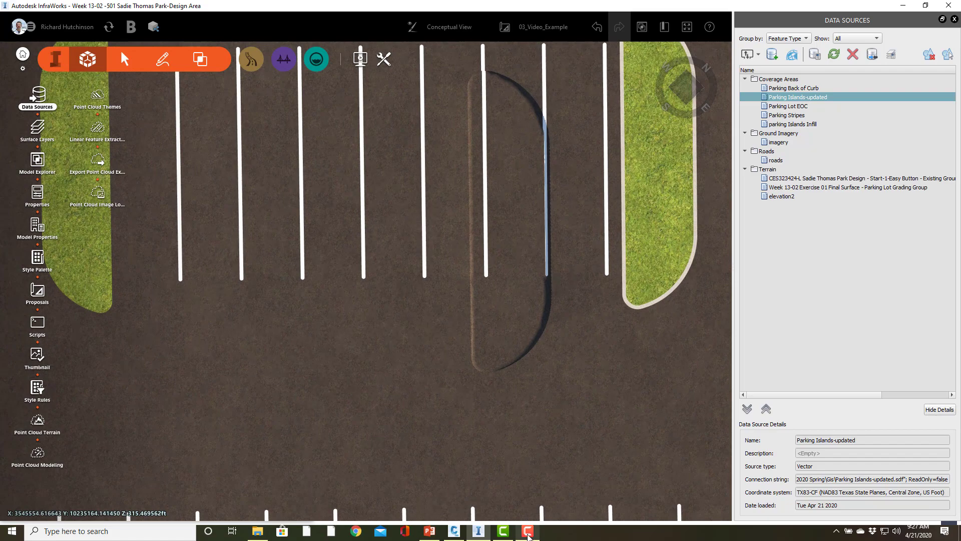
pyautogui.click(528, 531)
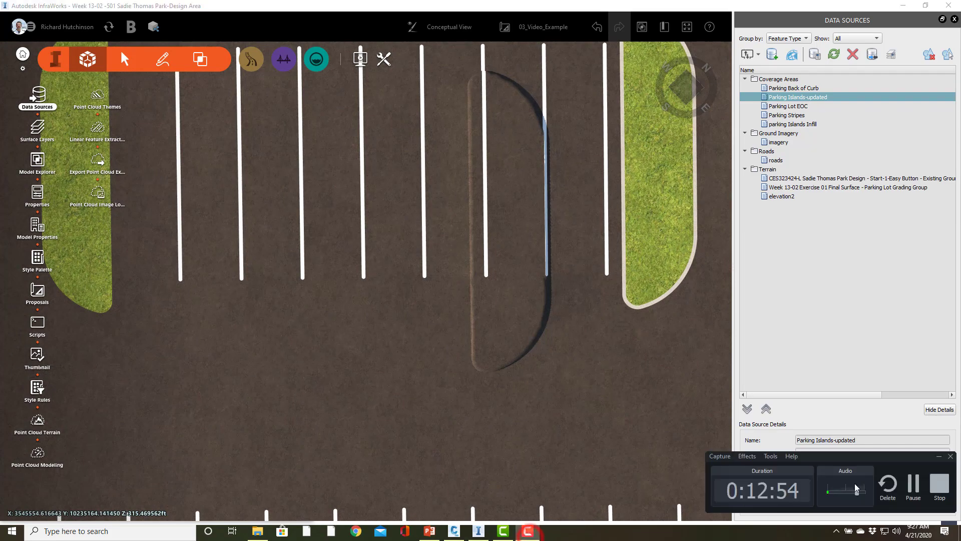
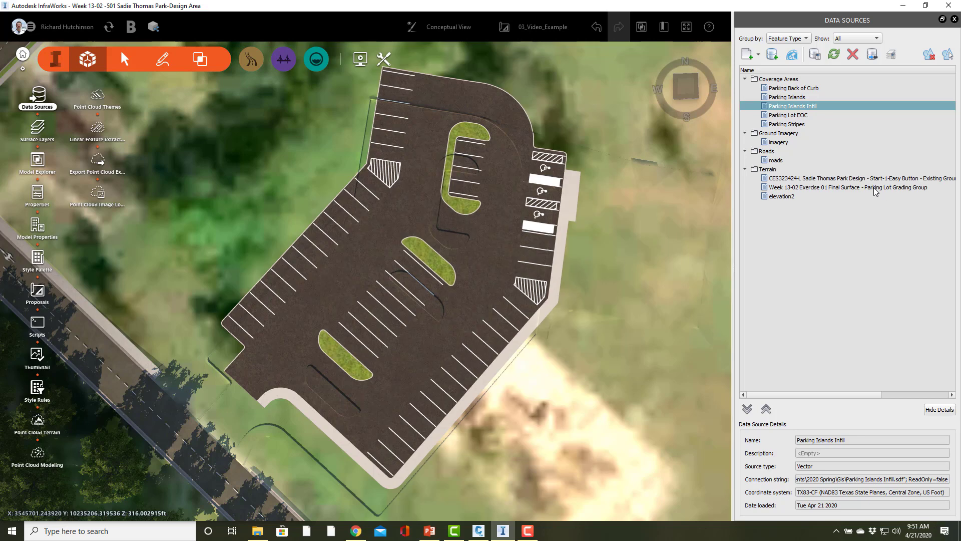
# Offset the Parking Lot Grading Group terrain source by X 7.09 and Y 20.4701 and refresh it
pyautogui.click(874, 188)
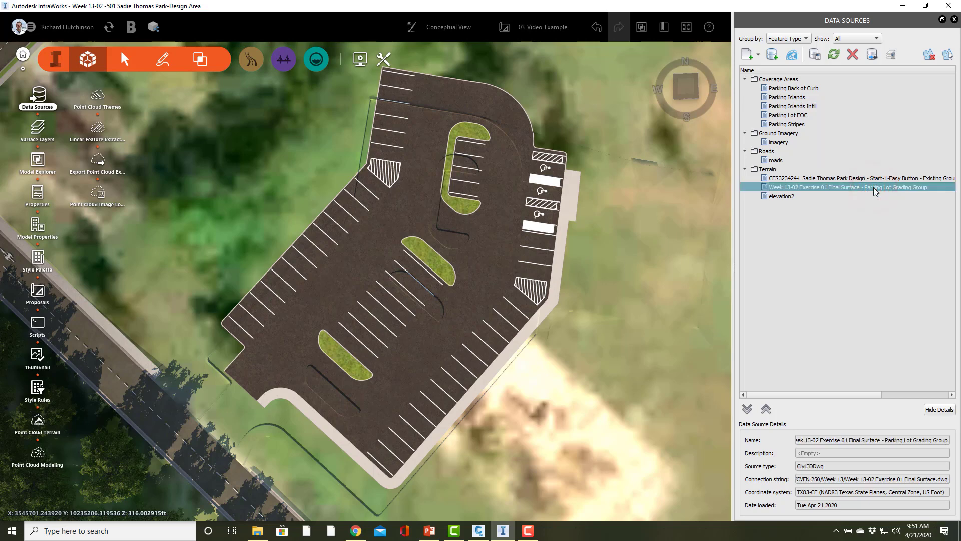
pyautogui.doubleClick(873, 187)
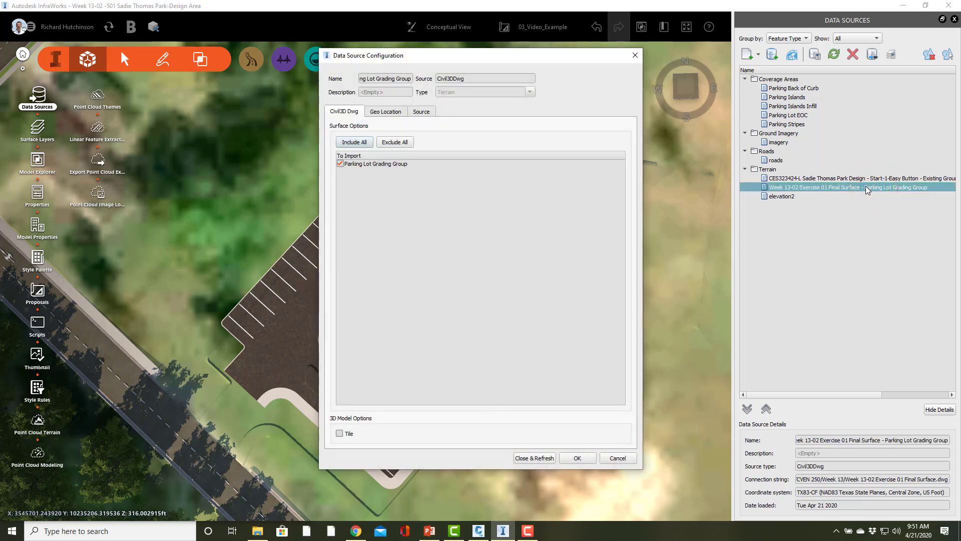
pyautogui.click(382, 113)
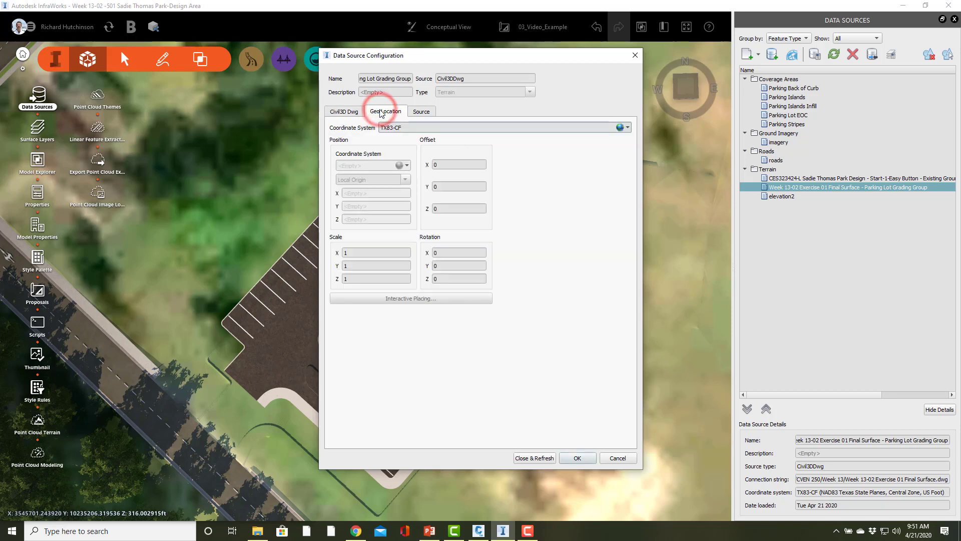
pyautogui.doubleClick(456, 164)
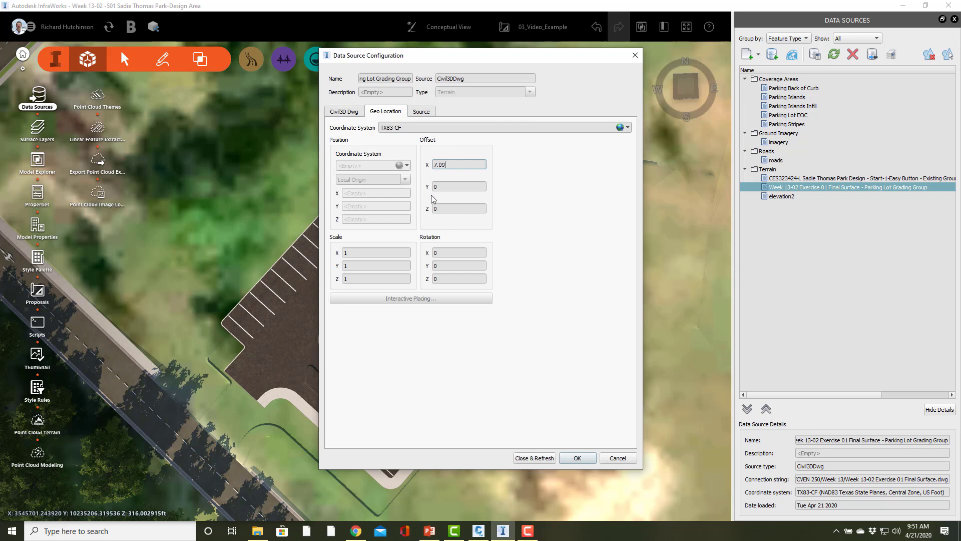
pyautogui.click(446, 187)
pyautogui.doubleClick(446, 187)
pyautogui.write('20.')
pyautogui.click(430, 532)
pyautogui.click(430, 532)
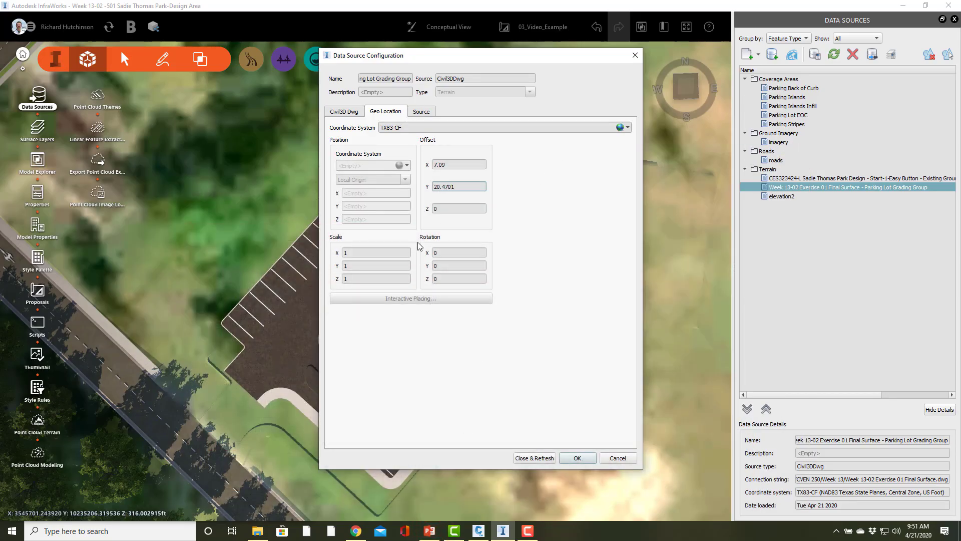
pyautogui.click(530, 462)
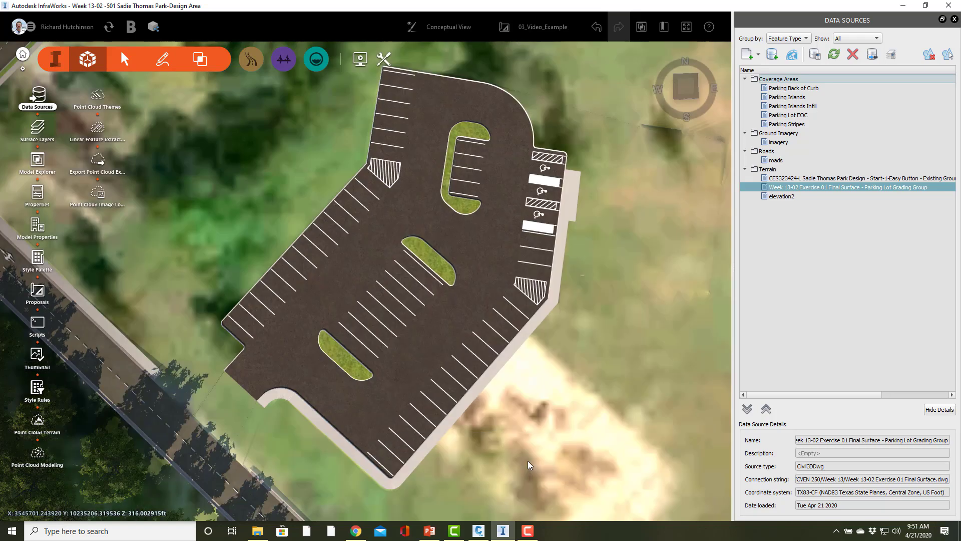
# Examine how the curbs, islands and driveway entrance line up with the shifted grading terrain
pyautogui.scroll(1, 341, 385)
pyautogui.moveTo(306, 443); pyautogui.dragTo(205, 471)
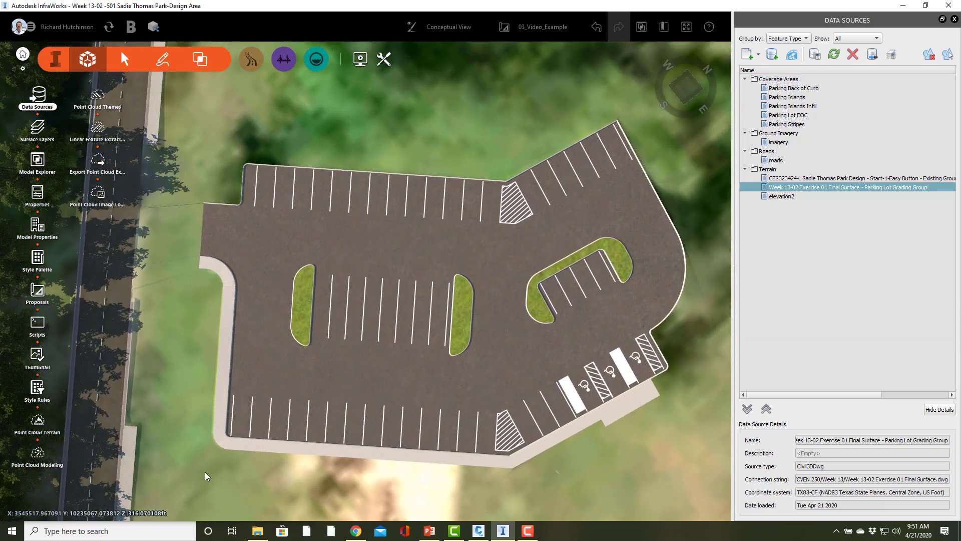
pyautogui.moveTo(193, 251); pyautogui.dragTo(215, 272, button='right')
pyautogui.moveTo(212, 275); pyautogui.dragTo(232, 344)
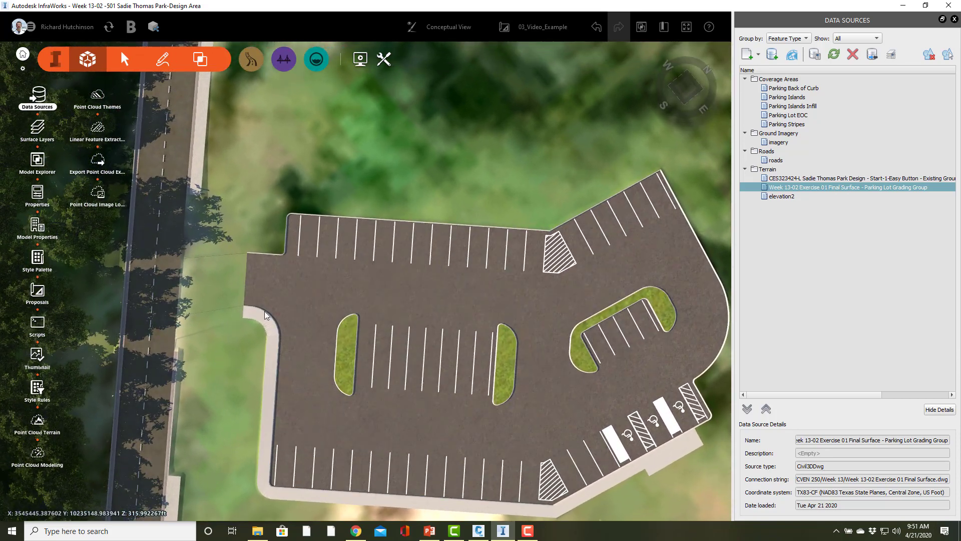
pyautogui.moveTo(237, 437); pyautogui.dragTo(244, 472)
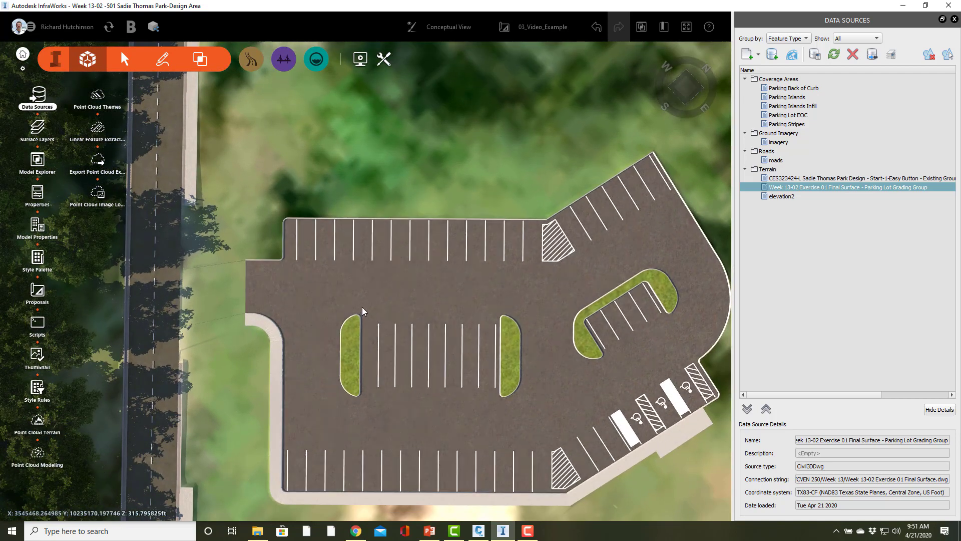
pyautogui.moveTo(371, 173); pyautogui.dragTo(306, 118, button='right')
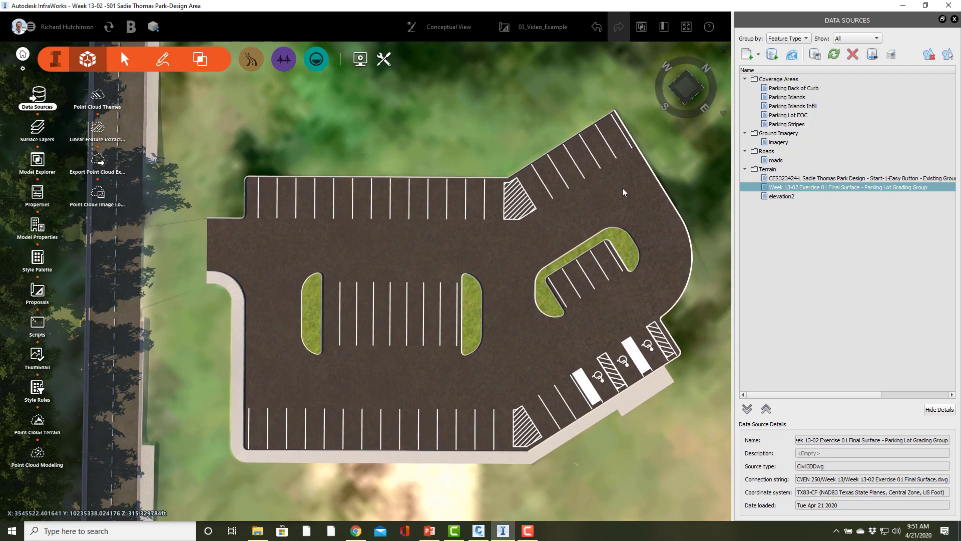
pyautogui.click(257, 531)
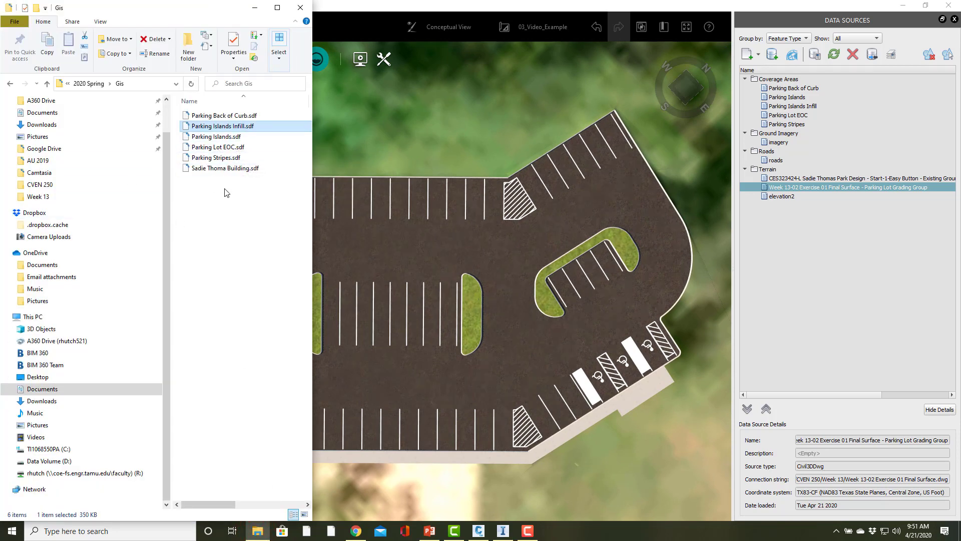
pyautogui.click(217, 168)
pyautogui.moveTo(239, 191); pyautogui.dragTo(626, 486)
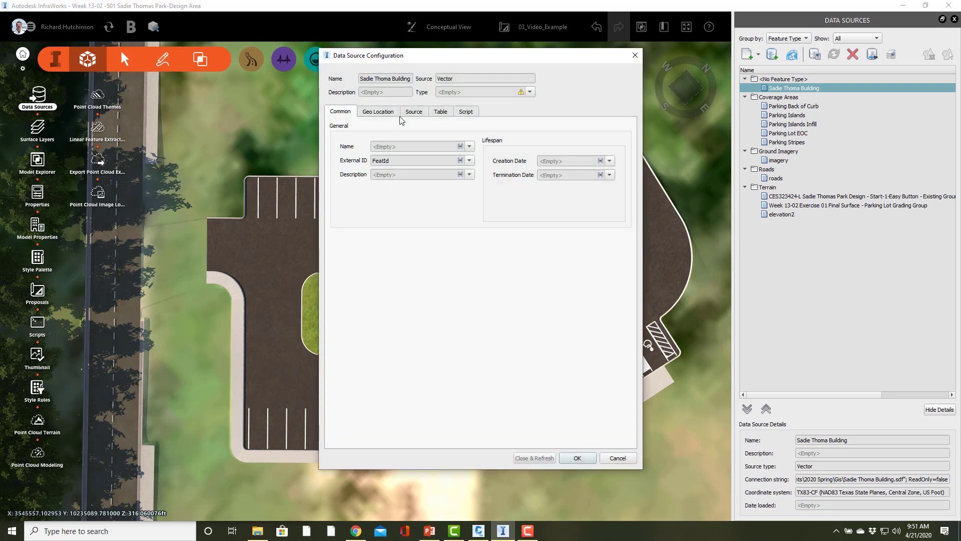
pyautogui.click(530, 92)
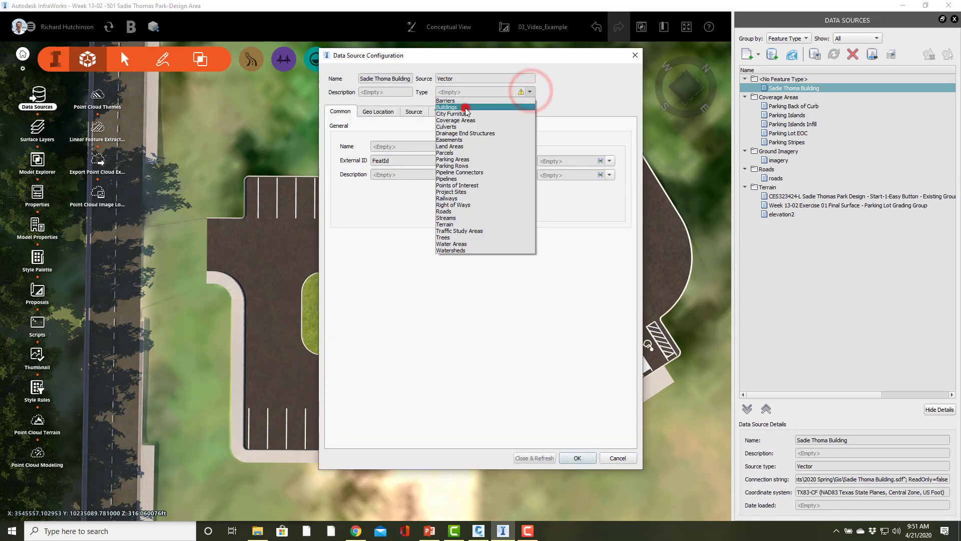
pyautogui.click(465, 108)
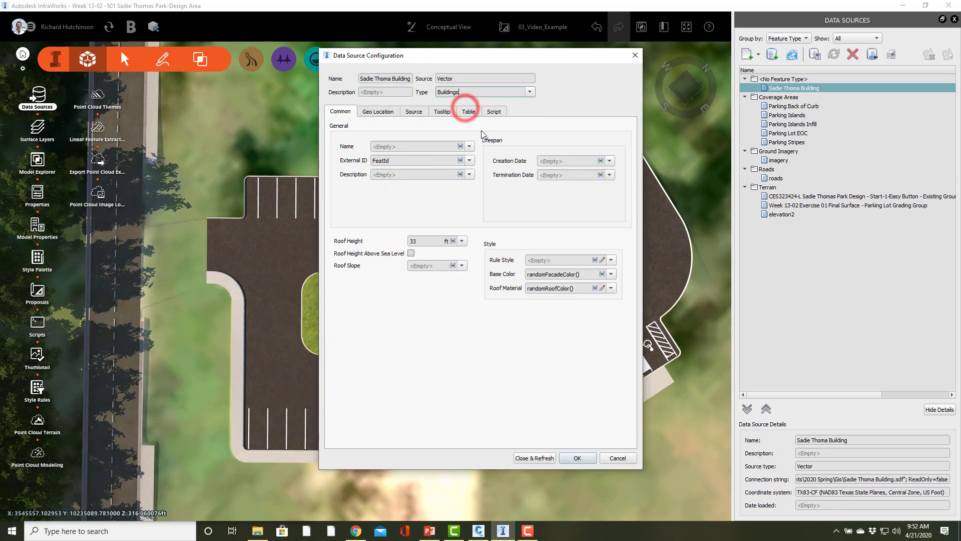
# Set the building source's rule style to the brick facade Dina (Facade/Brick/Dina)
pyautogui.click(603, 260)
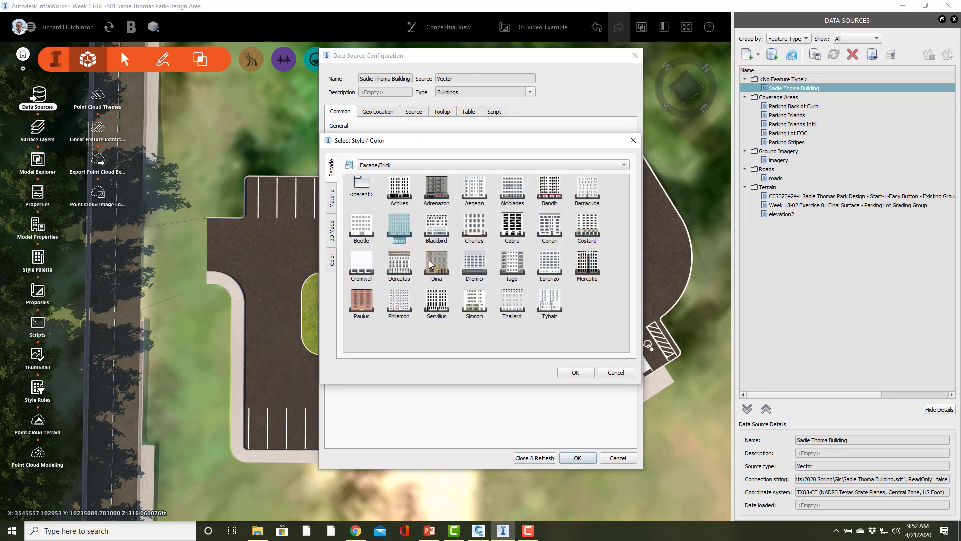
pyautogui.click(430, 264)
pyautogui.click(361, 300)
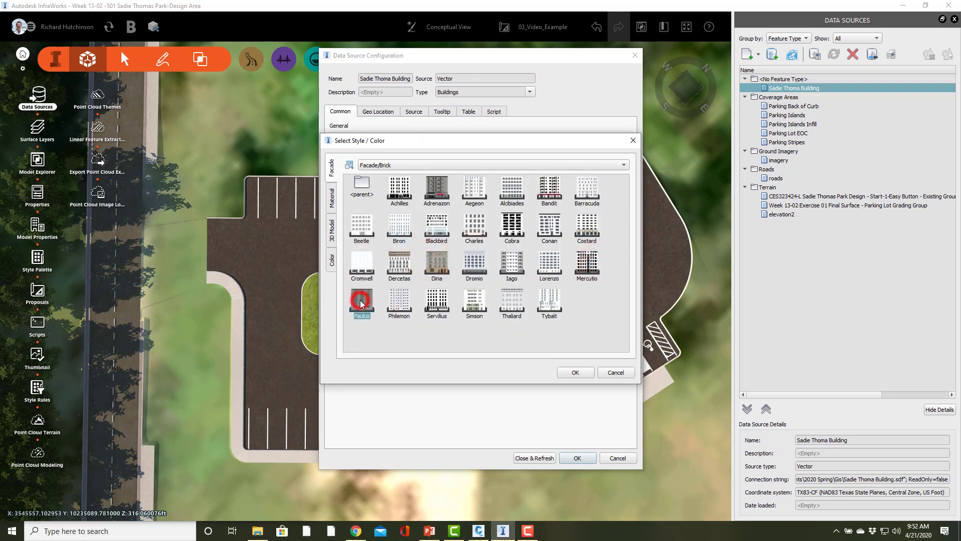
pyautogui.click(438, 264)
pyautogui.click(575, 371)
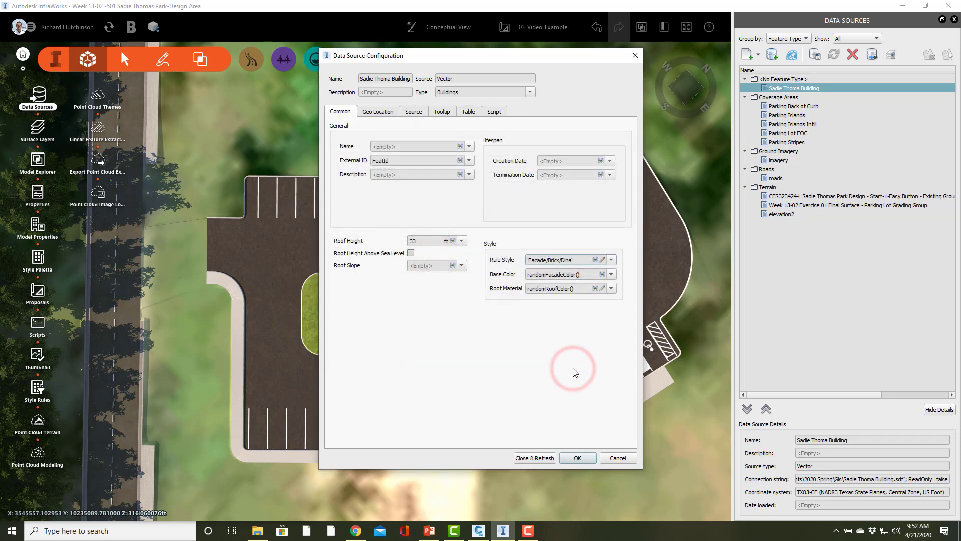
# Set the building's roof material to Spanish Tile Red Horizontal from the Roofing materials and refresh the source
pyautogui.click(603, 288)
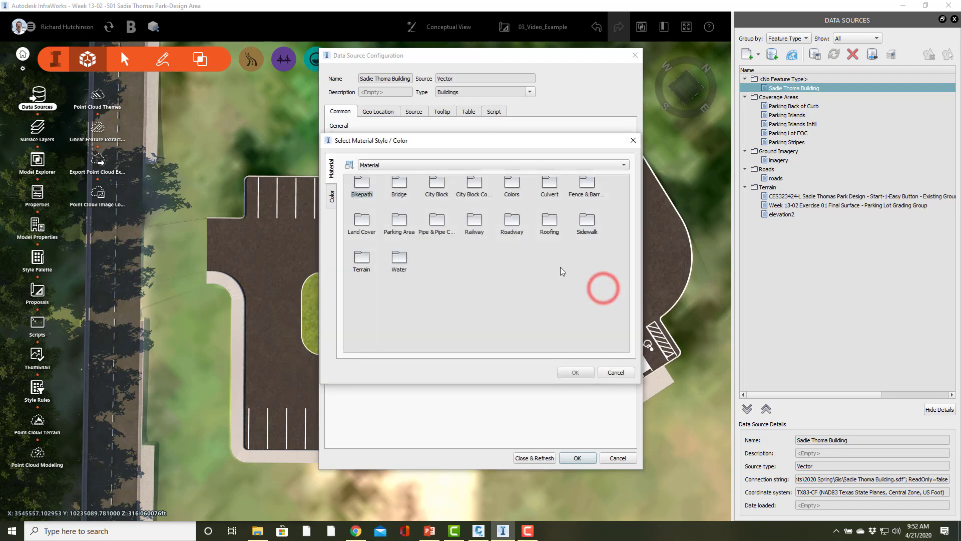
pyautogui.doubleClick(551, 223)
pyautogui.click(549, 225)
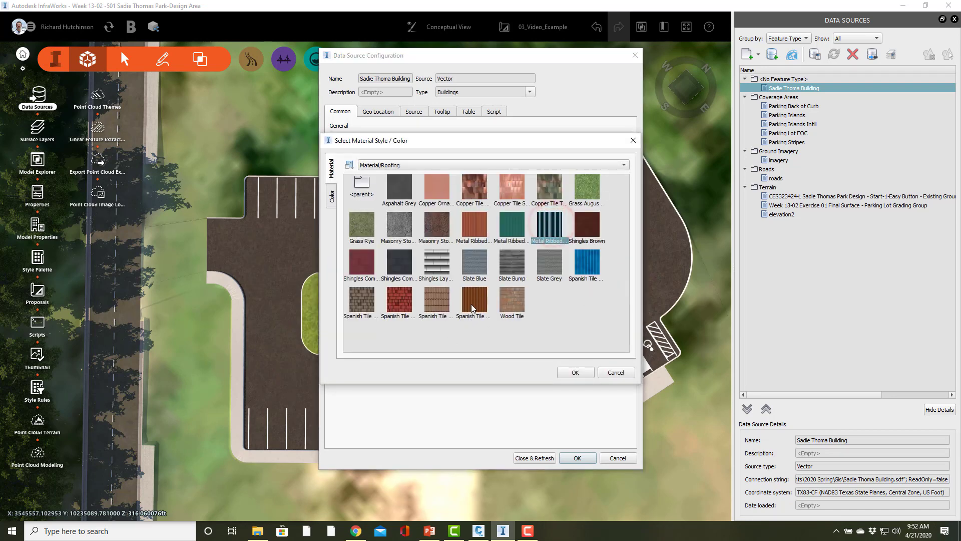
pyautogui.click(433, 307)
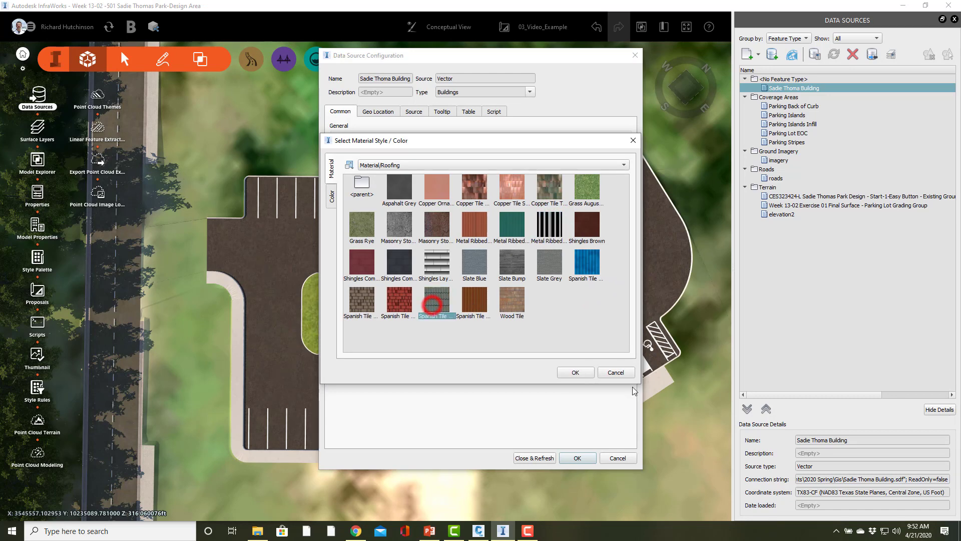
pyautogui.click(579, 375)
pyautogui.click(538, 457)
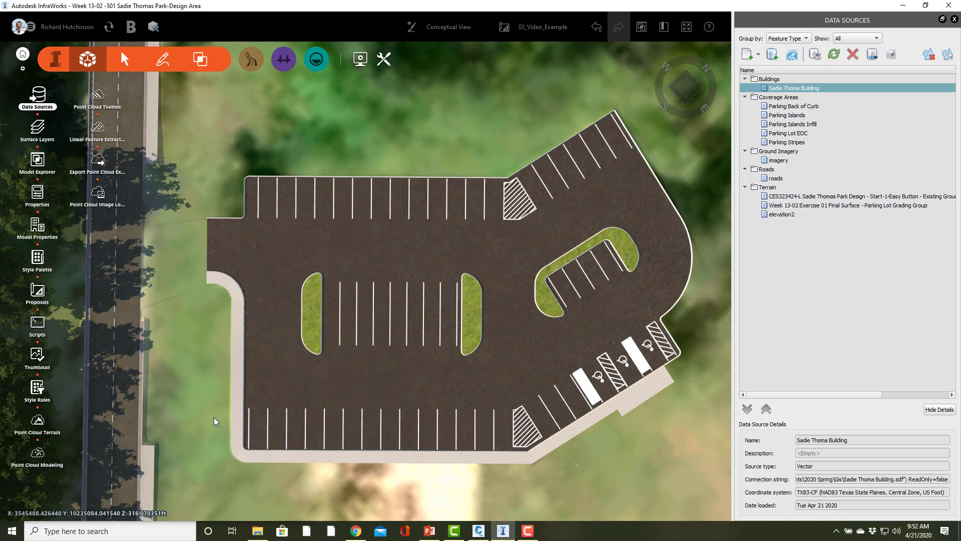
# Set the draping option of the Sadie Thoma Building source to Drape and refresh it
pyautogui.doubleClick(801, 89)
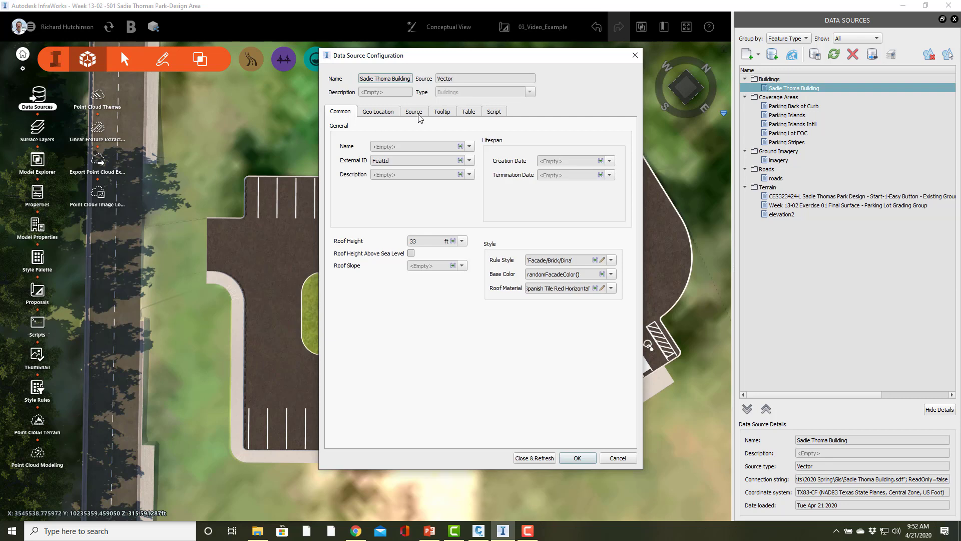
pyautogui.click(418, 116)
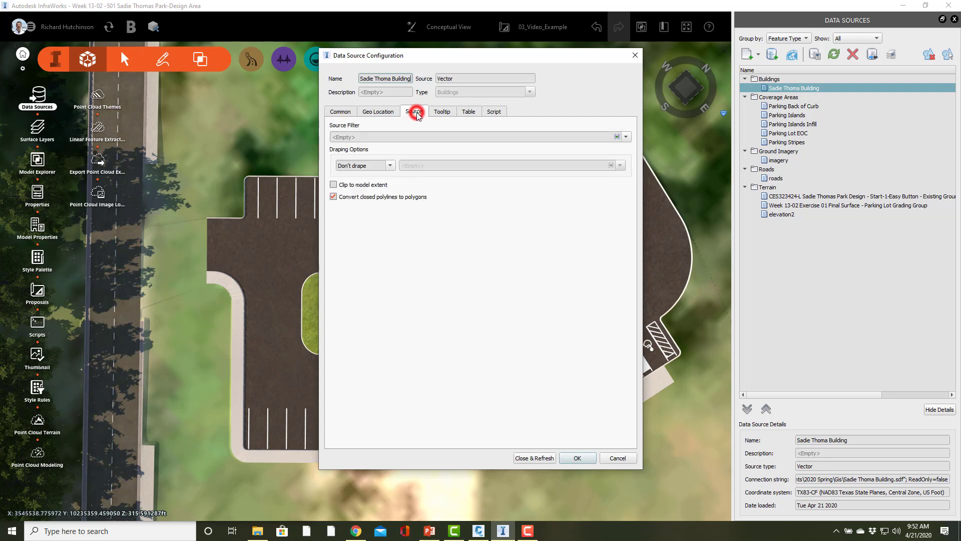
pyautogui.click(390, 166)
pyautogui.click(369, 178)
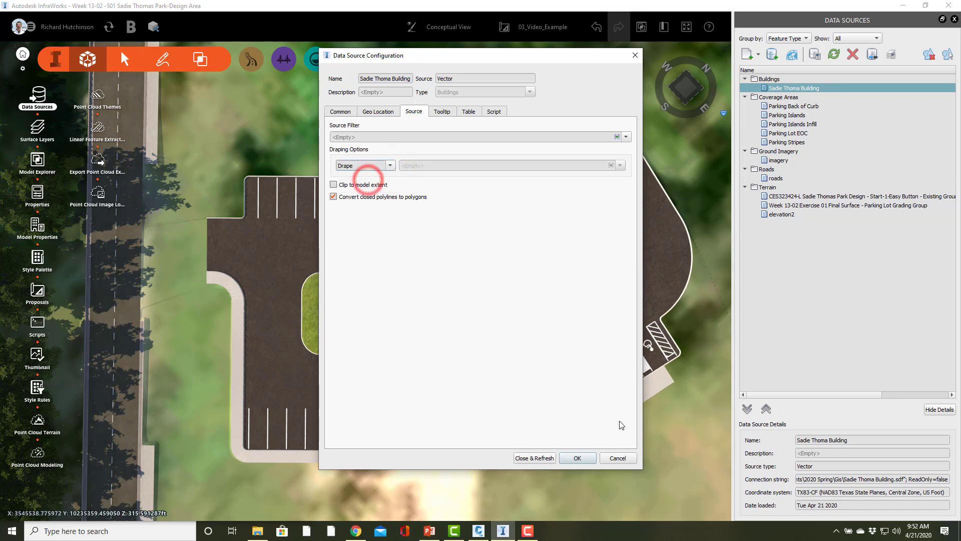
pyautogui.click(543, 458)
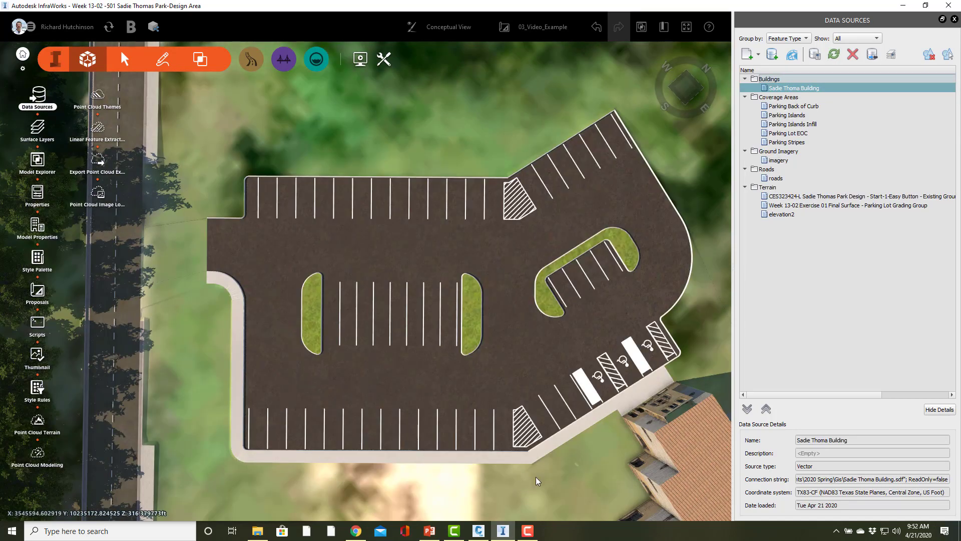
# Set the roof height of the building beside the parking lot to 10 ft and deselect it
pyautogui.moveTo(551, 476)
pyautogui.mouseDown()
pyautogui.moveTo(666, 402)
pyautogui.moveTo(707, 332)
pyautogui.moveTo(690, 349)
pyautogui.moveTo(678, 195)
pyautogui.moveTo(578, 202)
pyautogui.mouseUp()
pyautogui.click(594, 207)
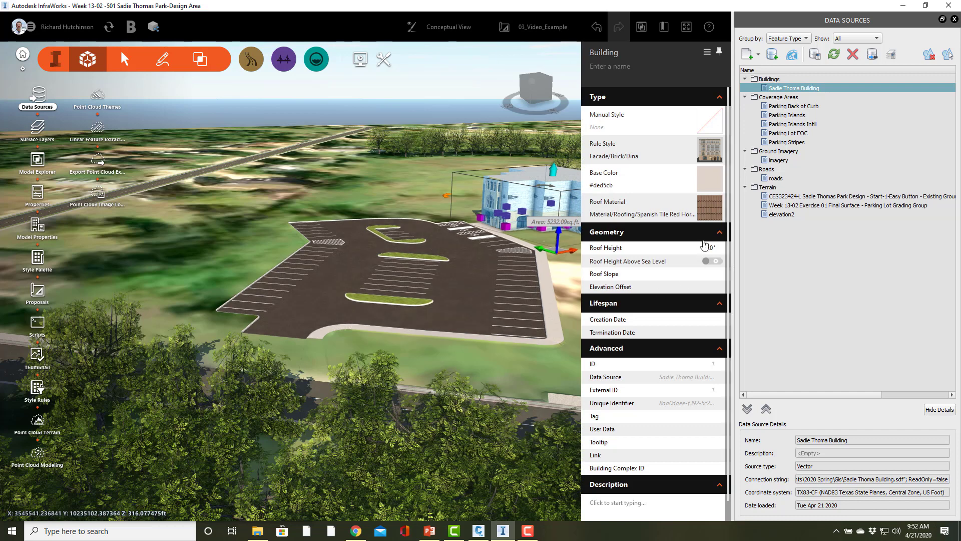
pyautogui.click(695, 248)
pyautogui.moveTo(695, 247); pyautogui.dragTo(722, 249)
pyautogui.write('10')
pyautogui.press('Return')
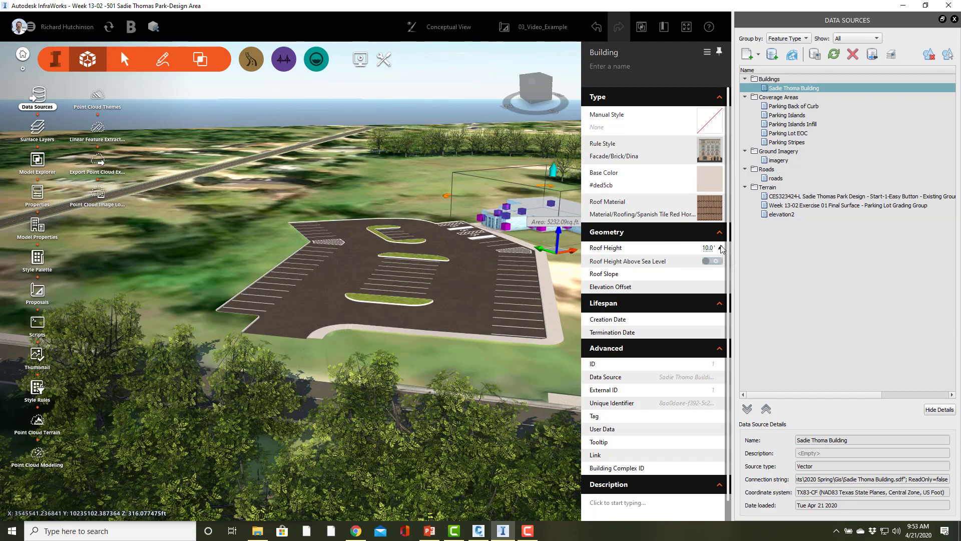
pyautogui.click(418, 185)
# Examine the building's facade and roof and how it sits against the sidewalk and accessible parking stalls
pyautogui.moveTo(600, 283); pyautogui.dragTo(568, 300)
pyautogui.scroll(7, 524, 180)
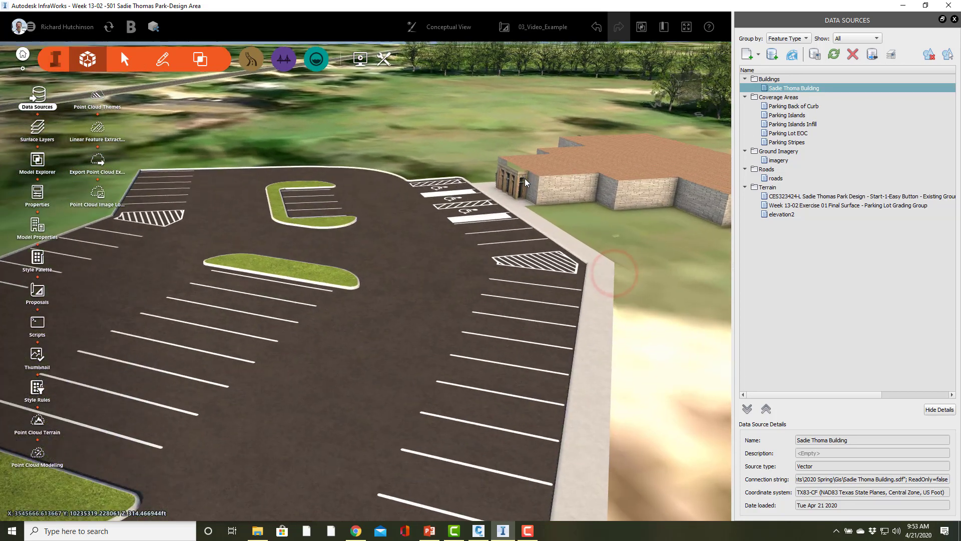
pyautogui.moveTo(459, 192)
pyautogui.mouseDown()
pyautogui.moveTo(515, 235)
pyautogui.moveTo(529, 191)
pyautogui.mouseUp()
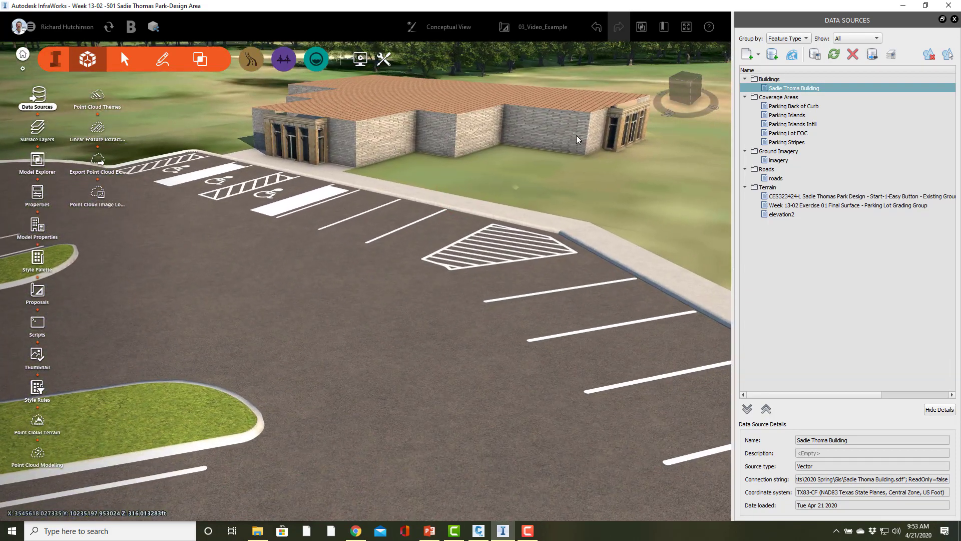
pyautogui.moveTo(571, 135); pyautogui.dragTo(406, 175, button='right')
pyautogui.moveTo(455, 170); pyautogui.dragTo(406, 160)
pyautogui.moveTo(310, 191); pyautogui.dragTo(182, 233)
pyautogui.scroll(-4, 182, 233)
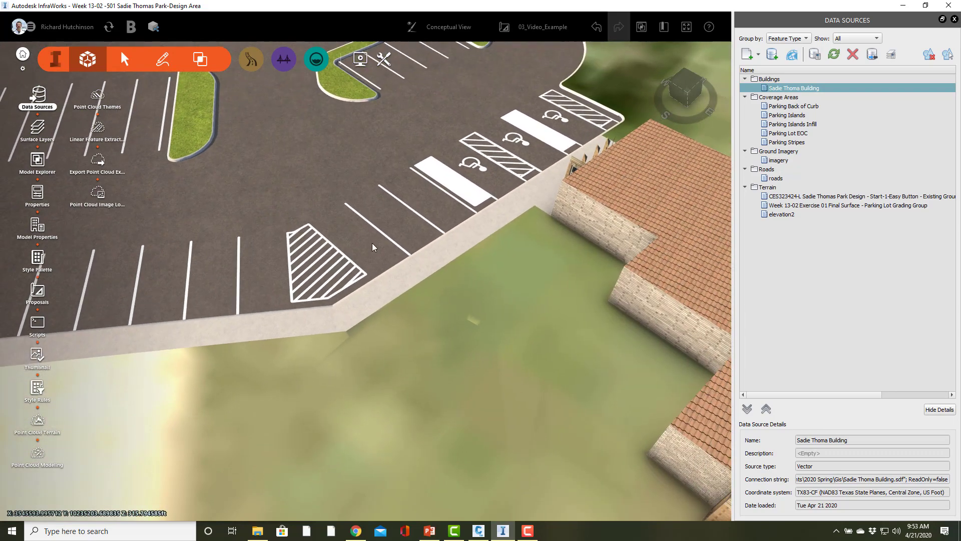
pyautogui.moveTo(368, 246); pyautogui.dragTo(336, 296)
pyautogui.scroll(-5, 325, 342)
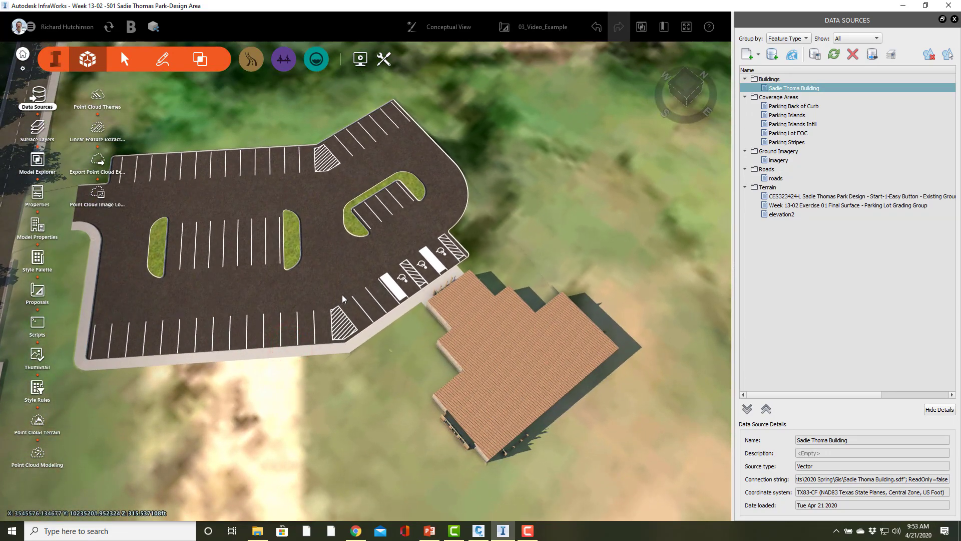
pyautogui.moveTo(266, 395)
pyautogui.mouseDown()
pyautogui.moveTo(305, 382)
pyautogui.moveTo(451, 384)
pyautogui.mouseUp()
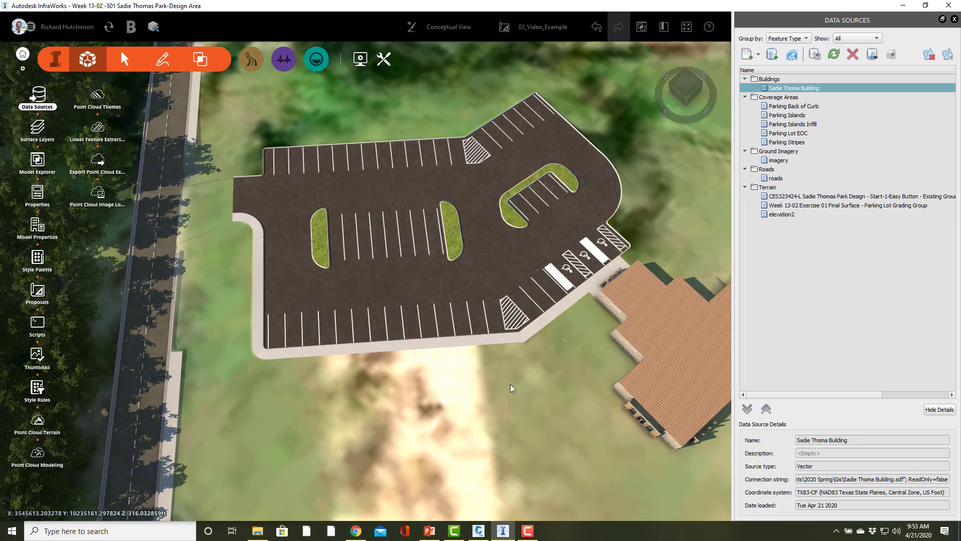
pyautogui.moveTo(489, 386)
pyautogui.mouseDown(button='middle')
pyautogui.moveTo(467, 313)
pyautogui.moveTo(470, 404)
pyautogui.moveTo(428, 424)
pyautogui.mouseUp(button='middle')
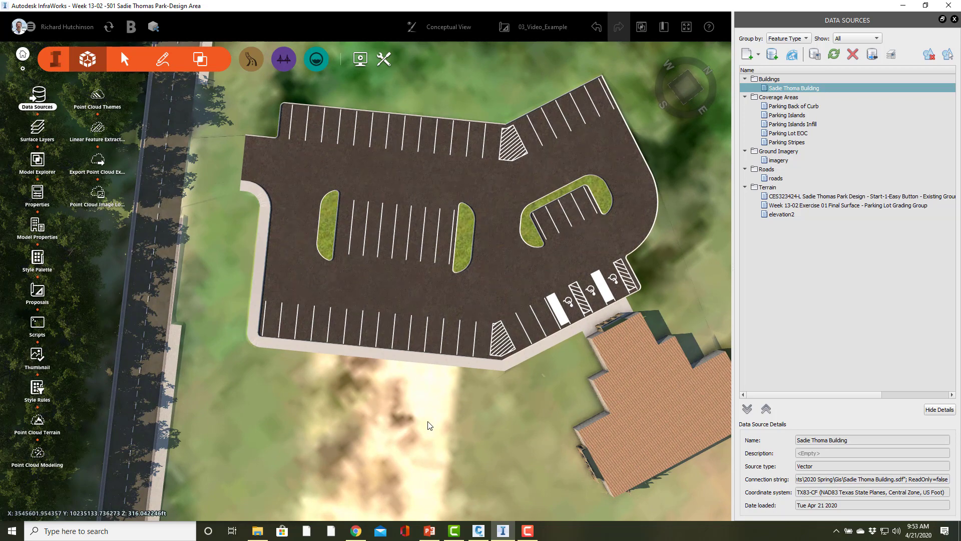
pyautogui.scroll(5, 557, 302)
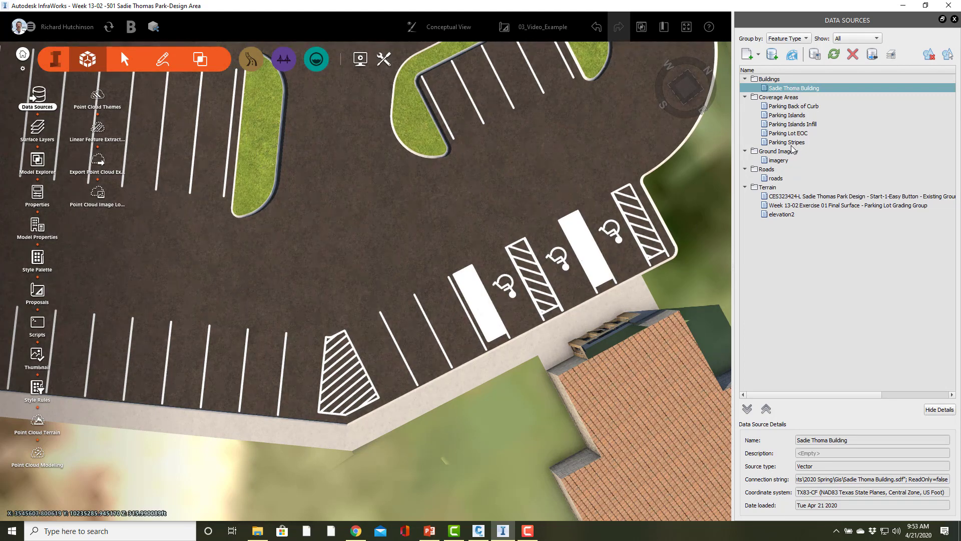
# Turn off the conversion of closed polylines to polygons for the Parking Stripes source and refresh it
pyautogui.doubleClick(789, 142)
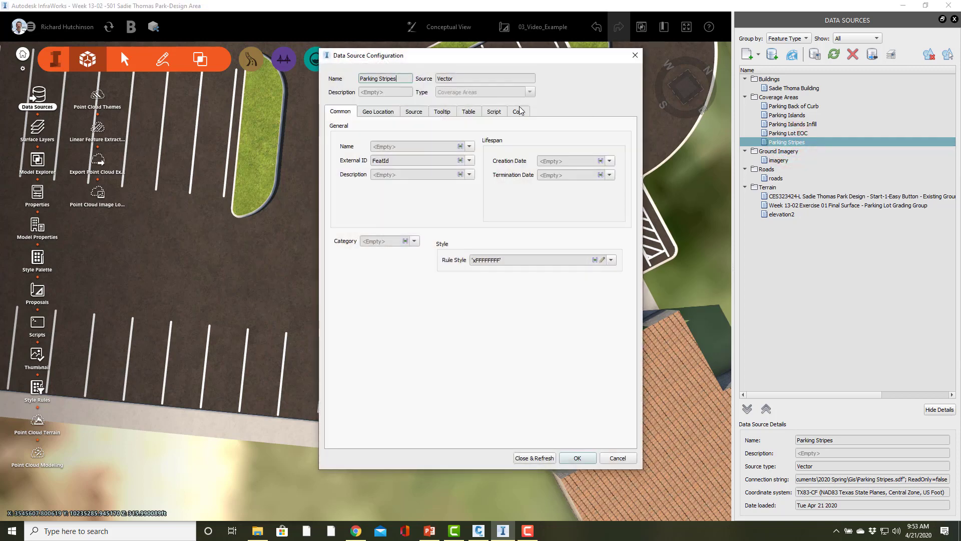
pyautogui.click(412, 120)
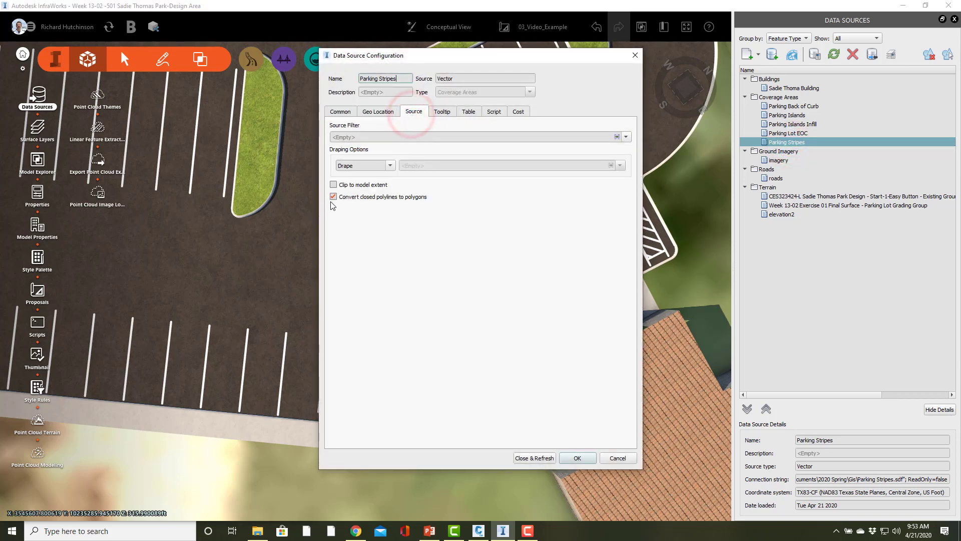
pyautogui.click(333, 197)
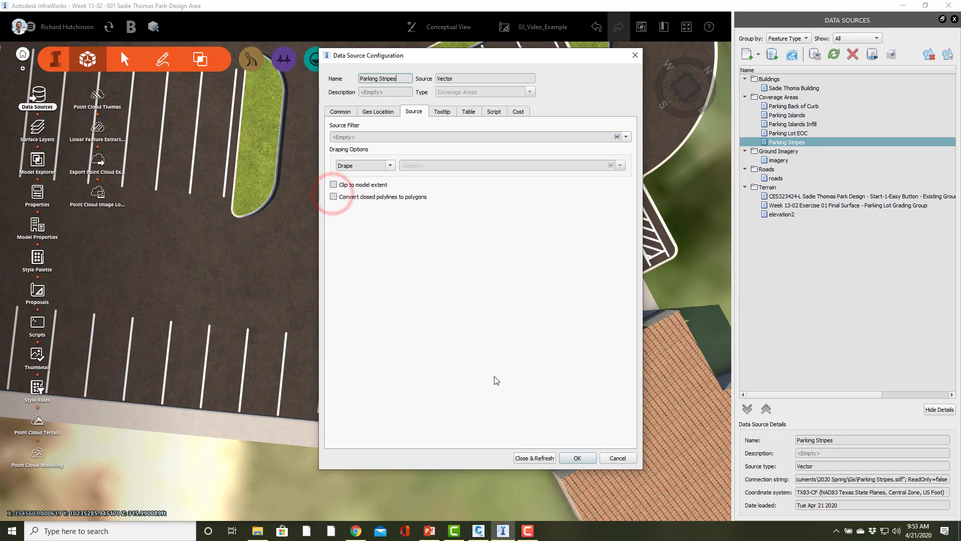
pyautogui.click(524, 458)
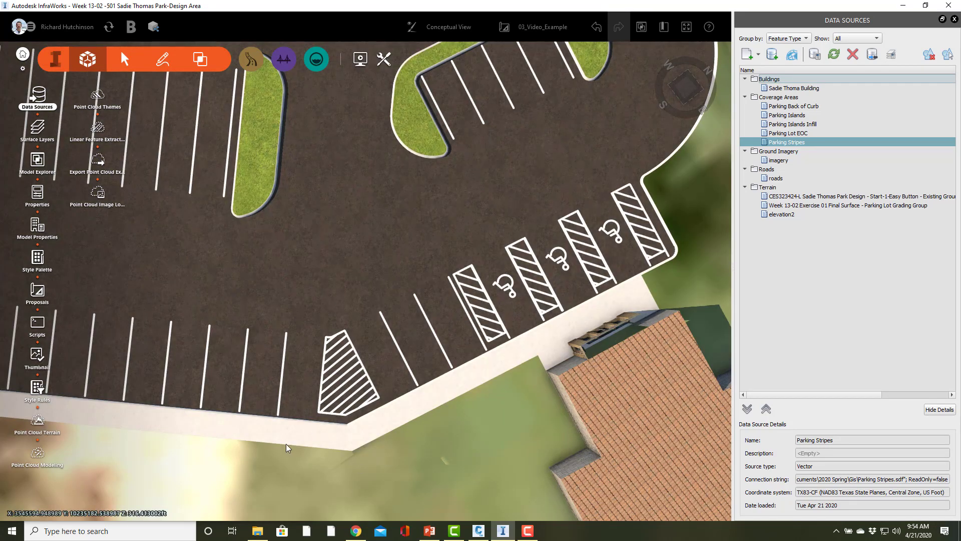
# Examine the whole parking lot from above, including its striping, islands, sidewalk, entrance near the road and the adjacent building
pyautogui.moveTo(262, 476); pyautogui.dragTo(266, 513)
pyautogui.scroll(-3, 299, 469)
pyautogui.scroll(-3, 299, 470)
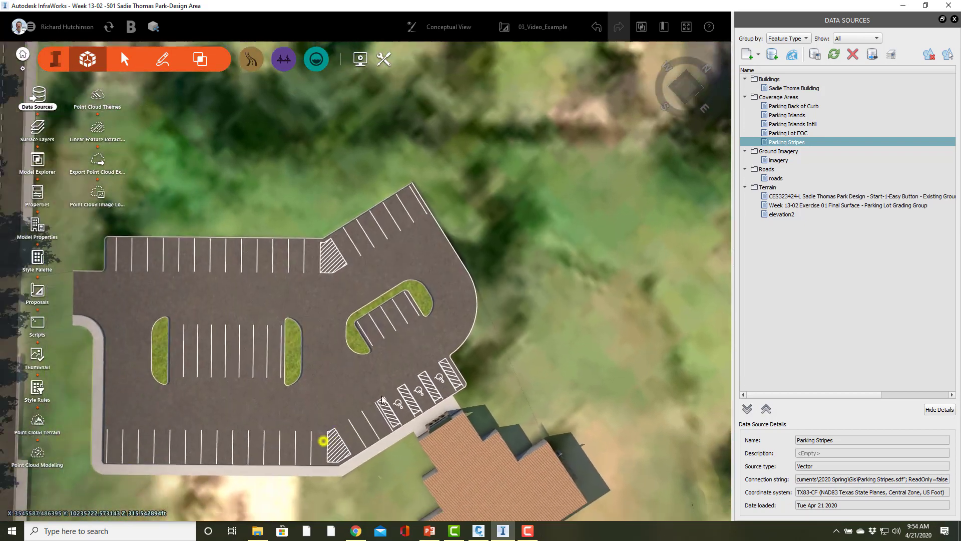
pyautogui.moveTo(323, 441); pyautogui.dragTo(444, 253, button='middle')
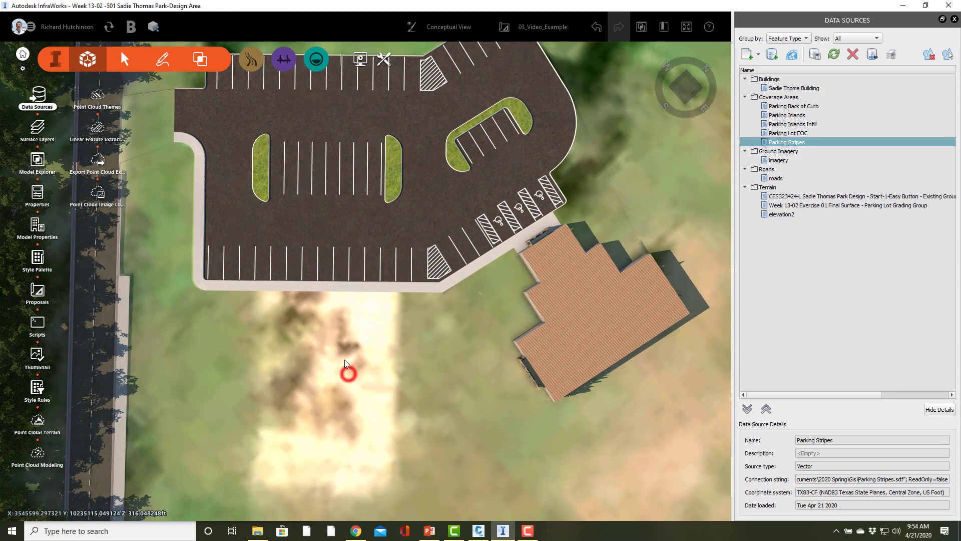
pyautogui.moveTo(345, 359); pyautogui.dragTo(340, 401)
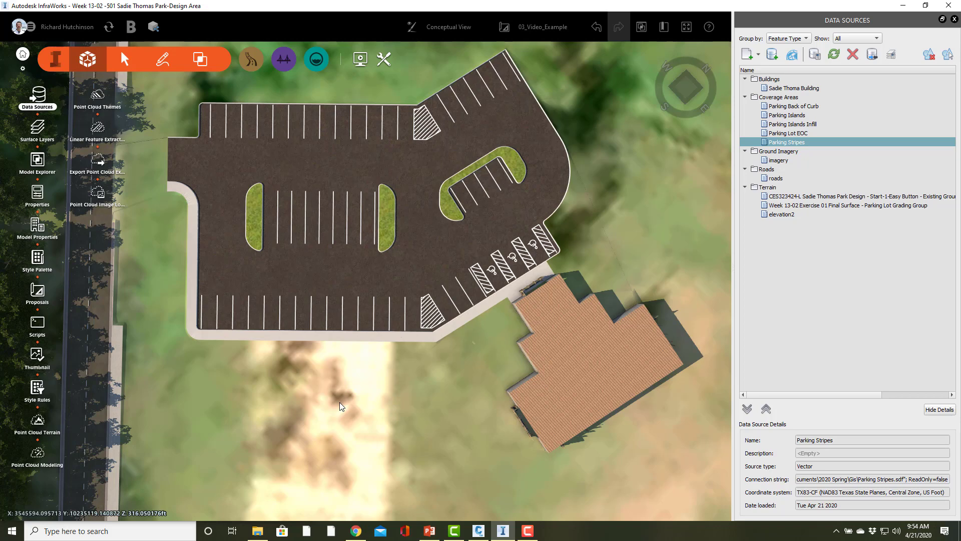
pyautogui.moveTo(369, 285); pyautogui.dragTo(200, 493)
pyautogui.moveTo(153, 394); pyautogui.dragTo(146, 470, button='right')
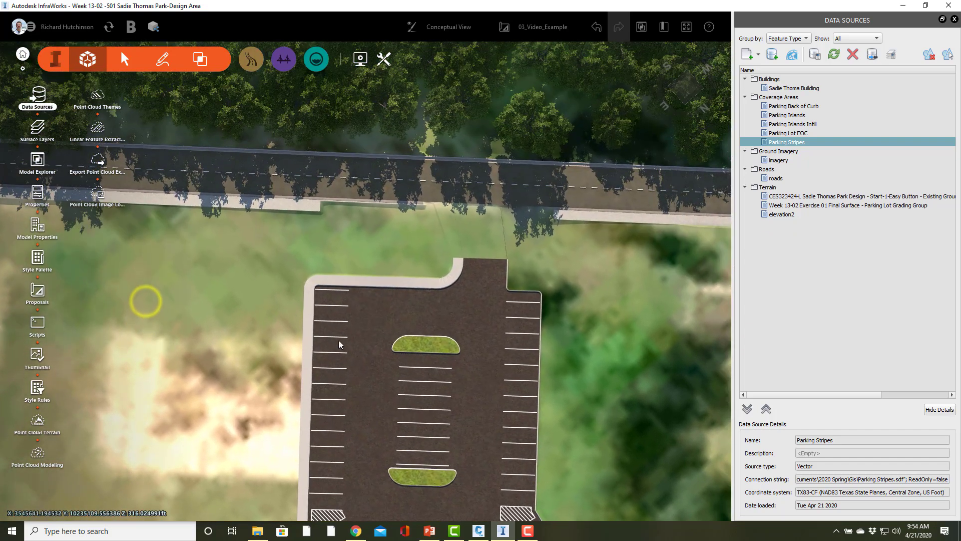
pyautogui.moveTo(218, 380); pyautogui.dragTo(383, 491)
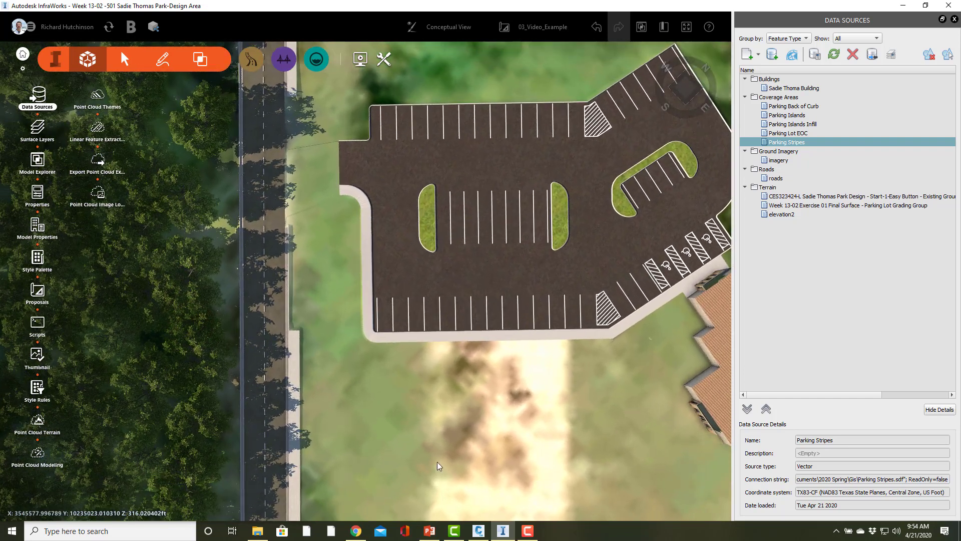
pyautogui.moveTo(498, 405); pyautogui.dragTo(399, 397, button='right')
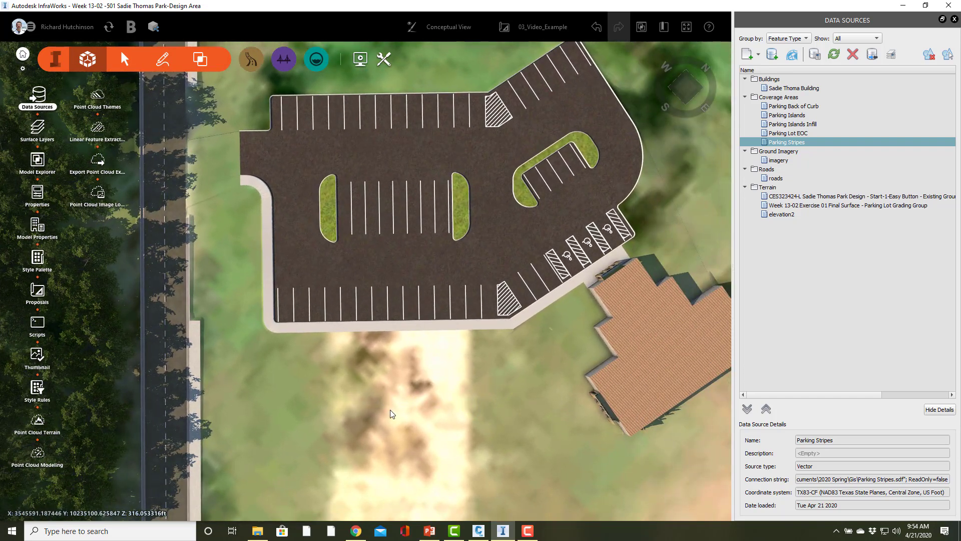